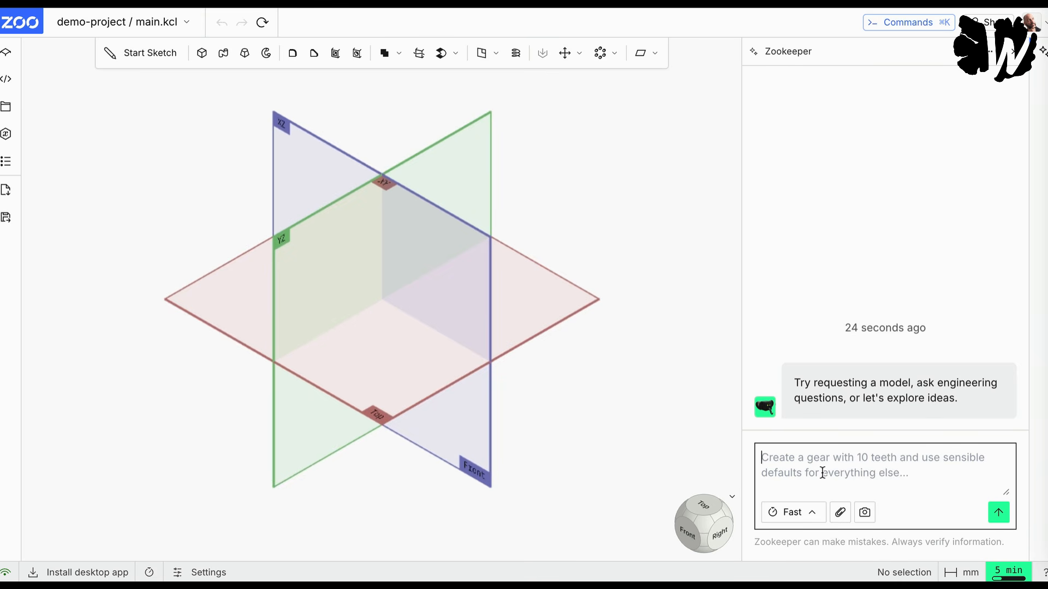
Step: Begin the Zookeeper prompt with "I need a 2D flat .svg file for the Shaper Origin to create a cubical box"
{"action": "type", "text": "I nee"}
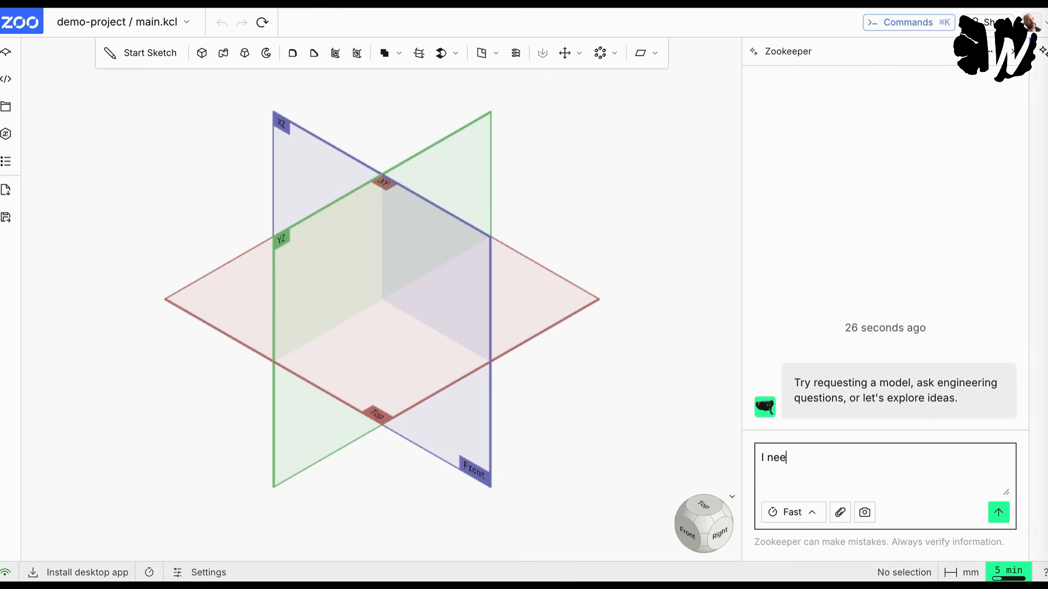
{"action": "type", "text": "d a 2D flat .svg file for the Shaper "}
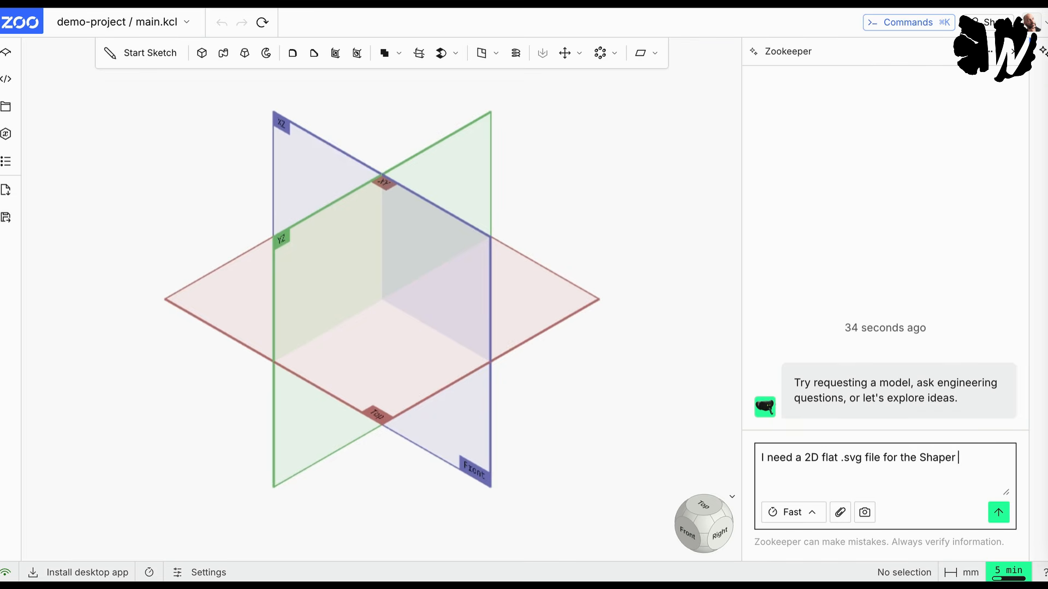
{"action": "type", "text": "Origin to create a cub"}
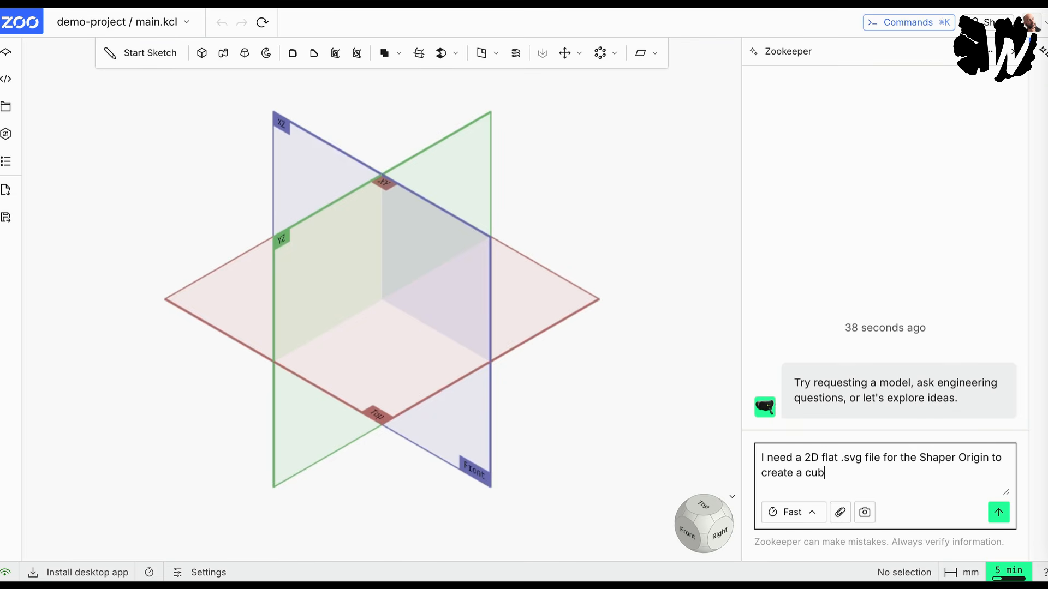
{"action": "type", "text": "ical box, 200x200"}
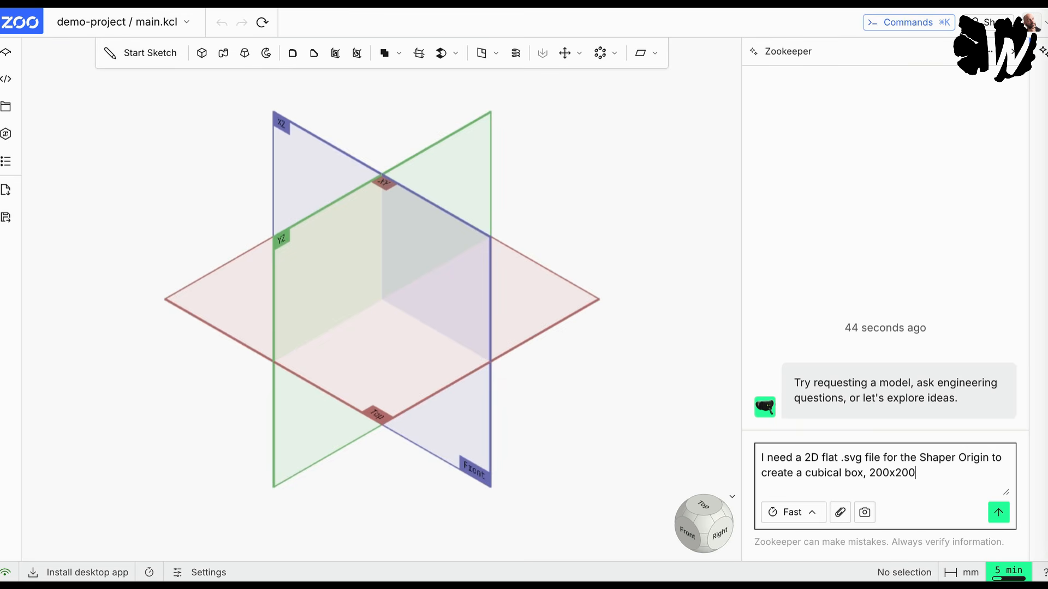
{"action": "type", "text": " mm, without lid"}
Step: Specify in the prompt that the box is "200x200 mm, without lid, 5mm thick elements"
{"action": "type", "text": ", "}
{"action": "type", "text": "5"}
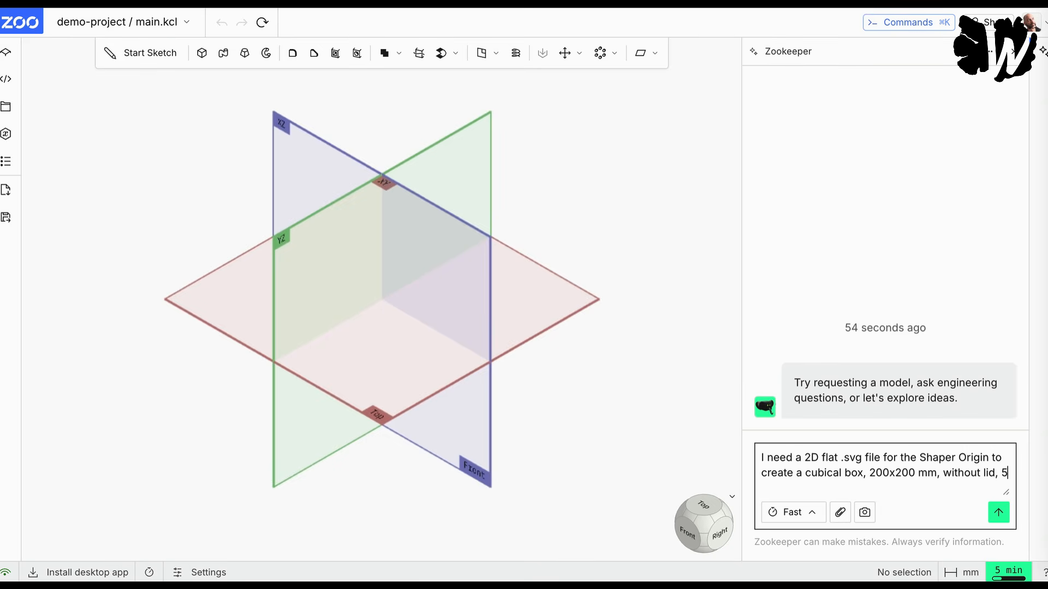
{"action": "type", "text": "mm thick elements"}
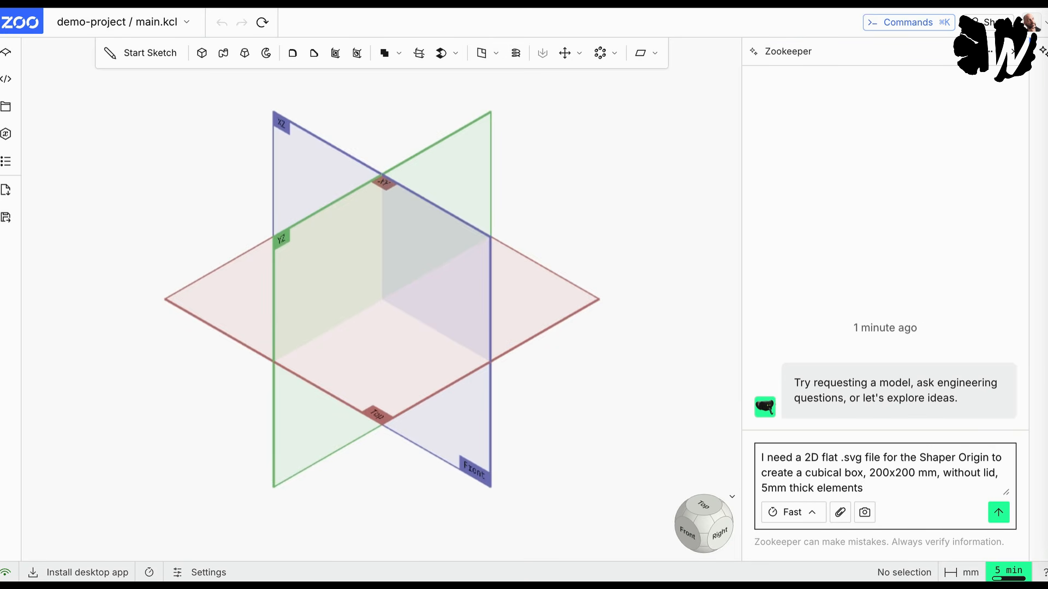
{"action": "type", "text": ". Create the necessary"}
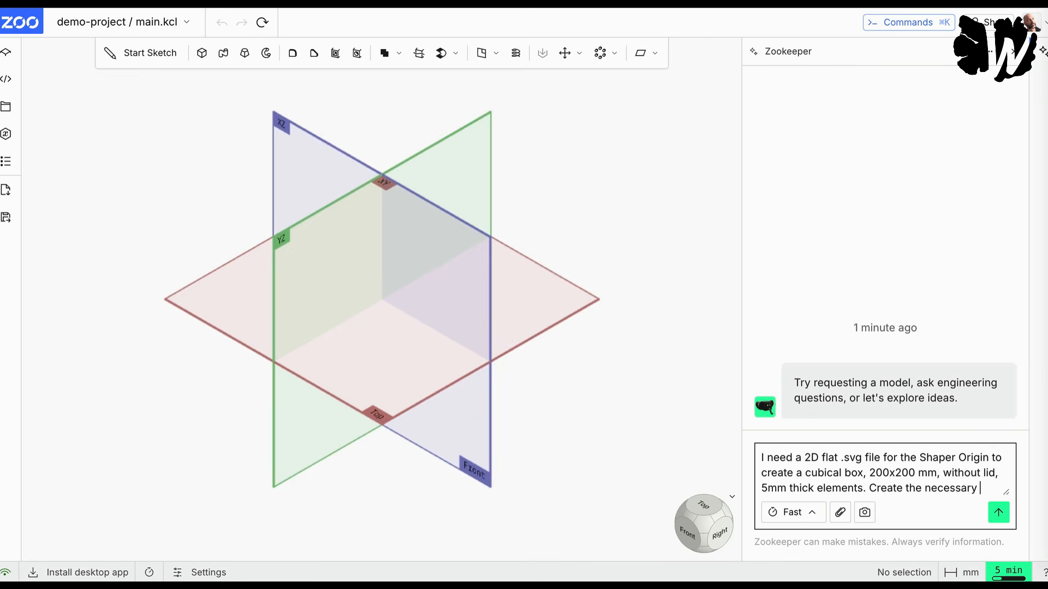
{"action": "type", "text": " svg files to"}
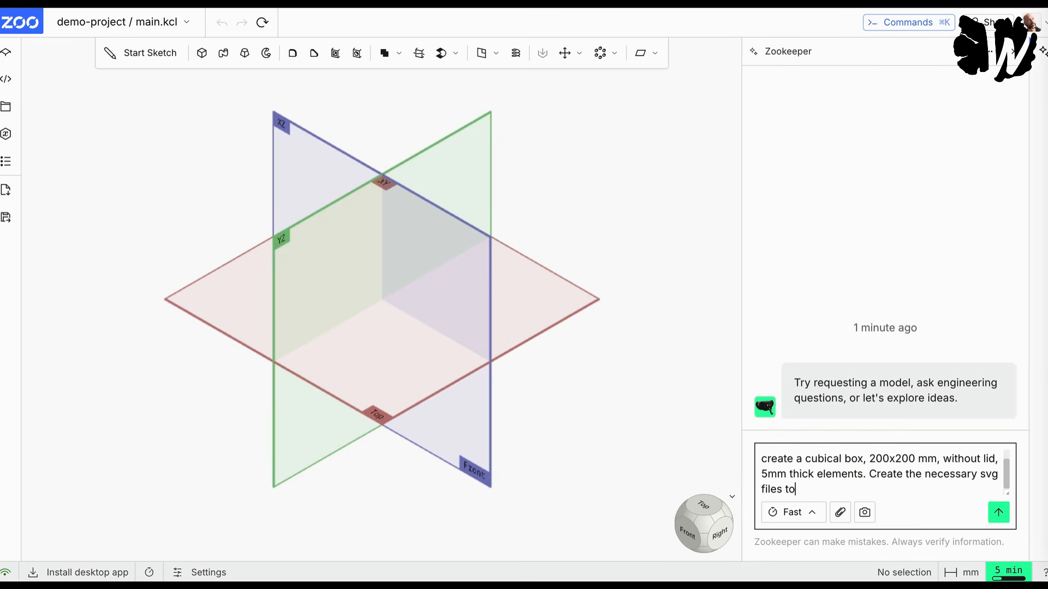
{"action": "type", "text": " build that box using box joint"}
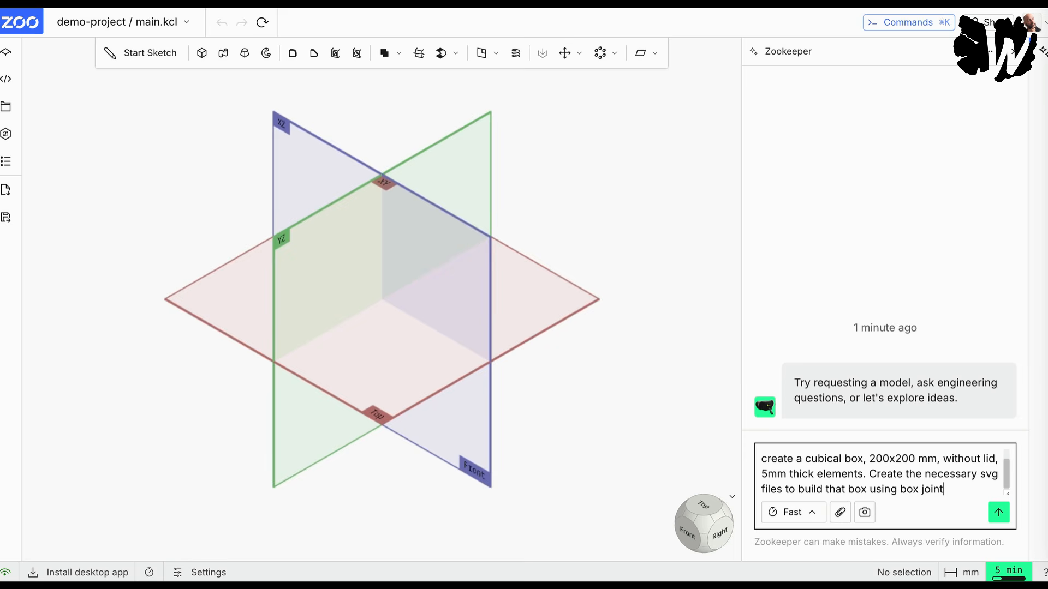
{"action": "type", "text": "s that are"}
{"action": "type", "text": " 10mm"}
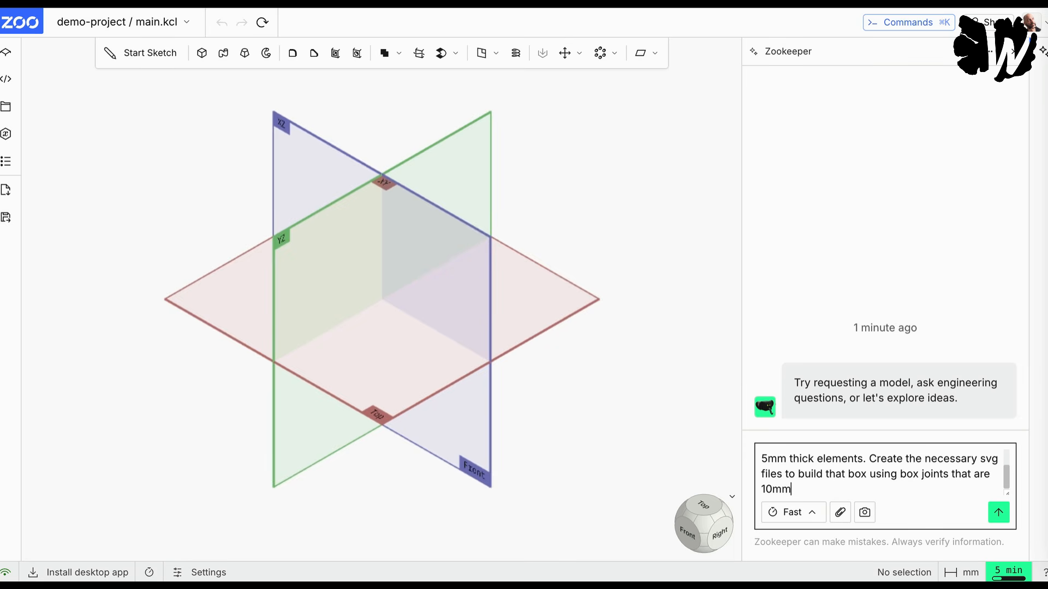
{"action": "type", "text": " wide."}
Step: Reread the whole box request from start to end and send it to Zookeeper
{"action": "scroll", "coordinate": [875, 489], "scroll_direction": "up", "scroll_amount": 3}
{"action": "scroll", "coordinate": [875, 488], "scroll_direction": "down", "scroll_amount": 1}
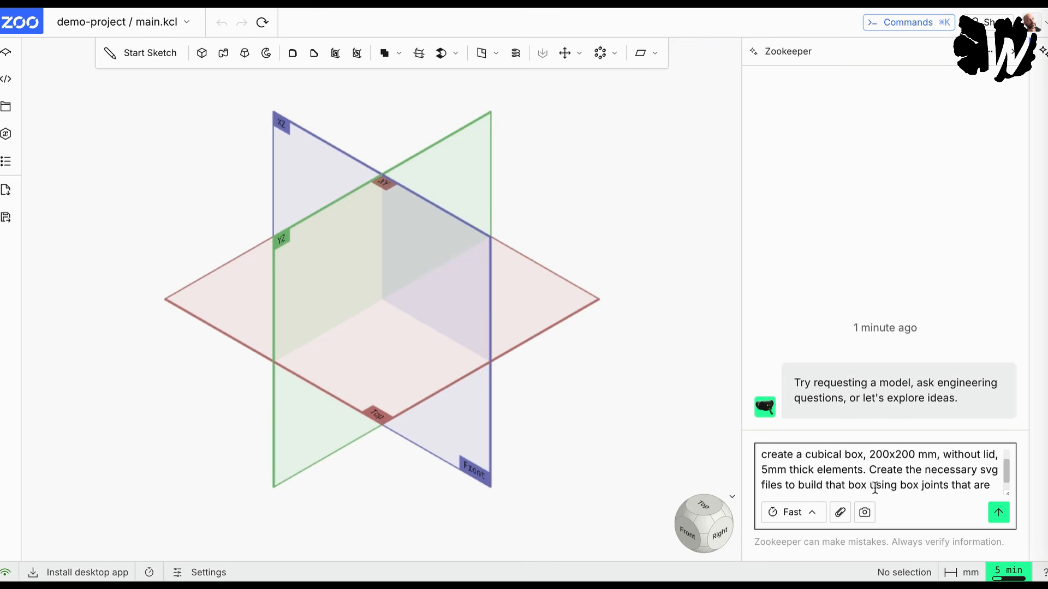
{"action": "scroll", "coordinate": [875, 487], "scroll_direction": "down", "scroll_amount": 1}
{"action": "scroll", "coordinate": [875, 488], "scroll_direction": "up", "scroll_amount": 2}
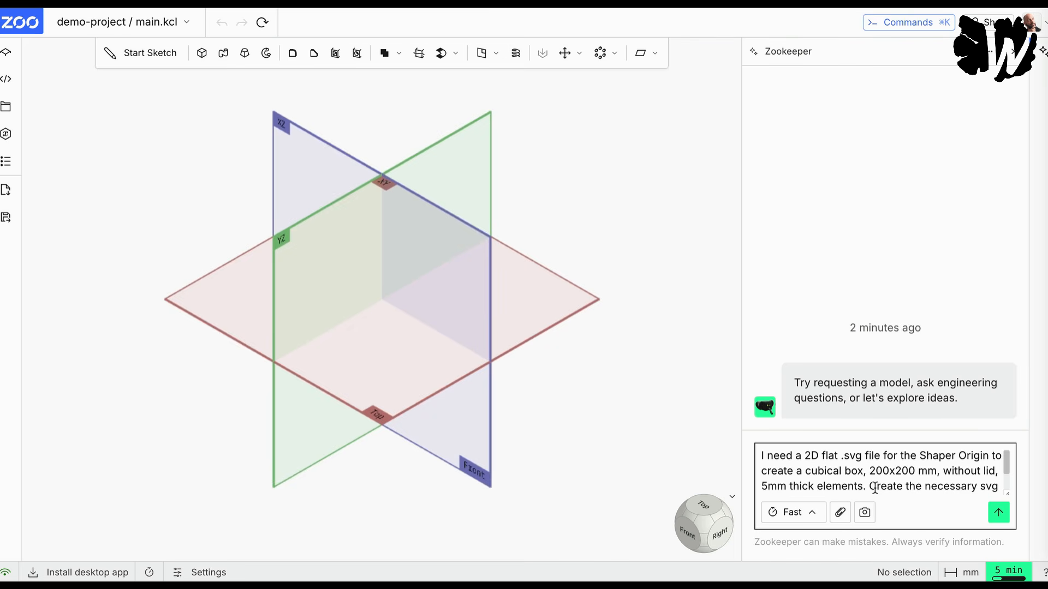
{"action": "scroll", "coordinate": [875, 488], "scroll_direction": "down", "scroll_amount": 2}
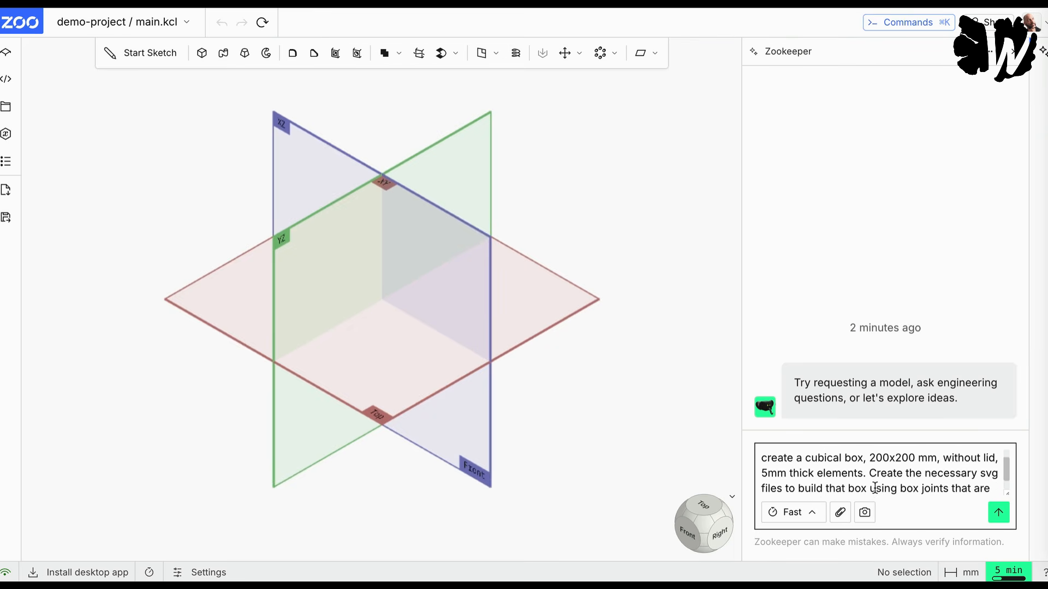
{"action": "scroll", "coordinate": [875, 487], "scroll_direction": "up", "scroll_amount": 2}
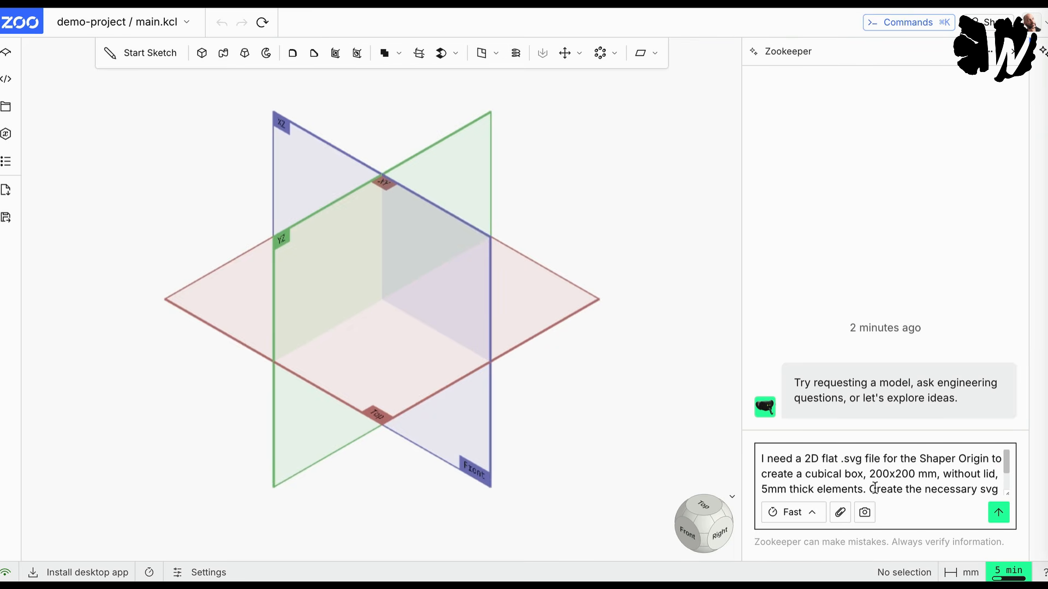
{"action": "scroll", "coordinate": [875, 488], "scroll_direction": "down", "scroll_amount": 2}
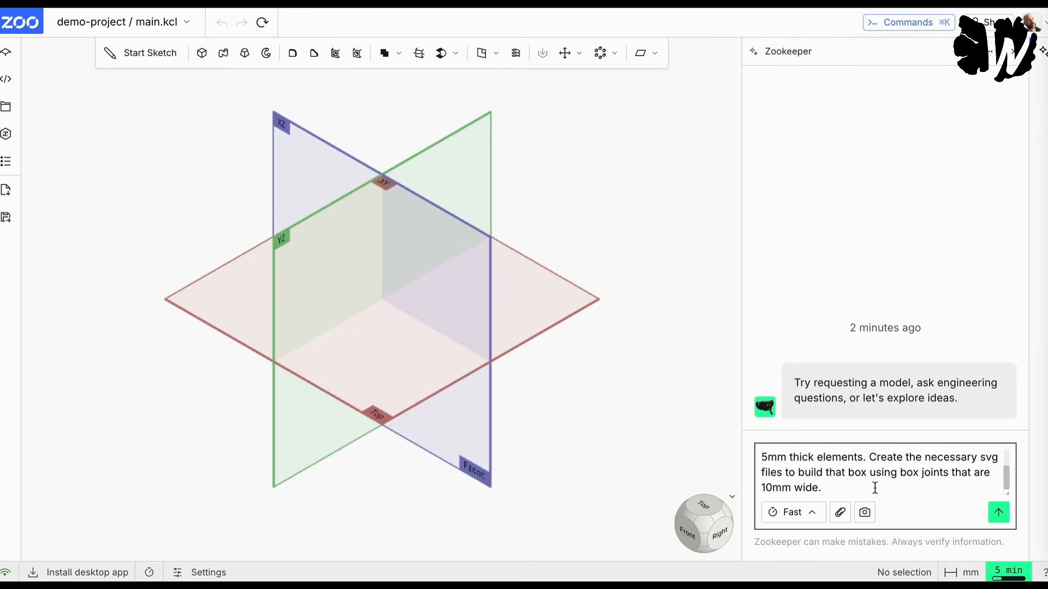
{"action": "left_click", "coordinate": [998, 514]}
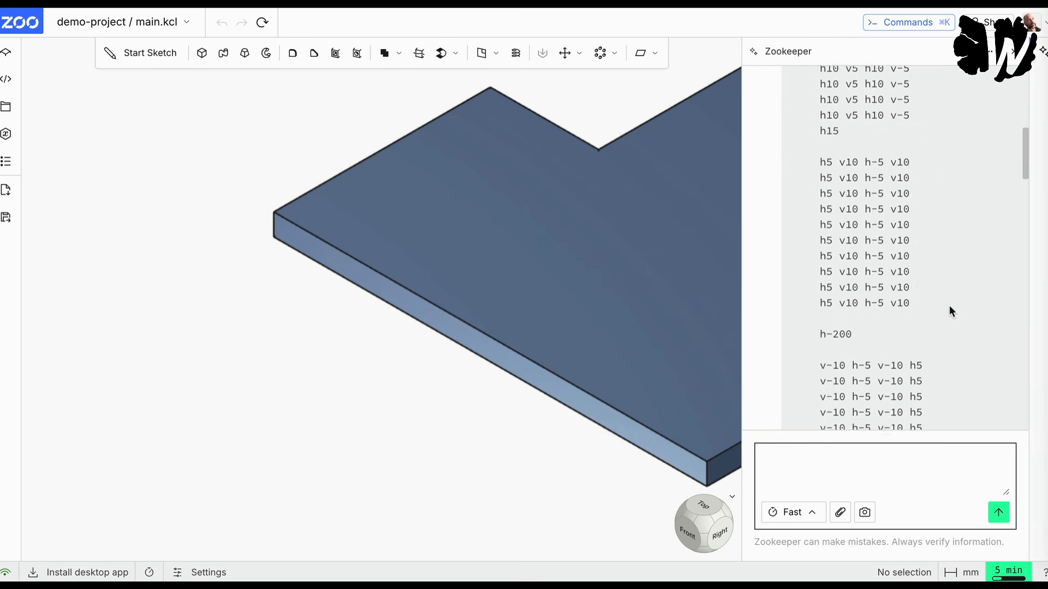
Step: Examine Zookeeper's reply, covering its summary, the cut quantities and the SVG path code for the box parts
{"action": "scroll", "coordinate": [949, 306], "scroll_direction": "up", "scroll_amount": 10}
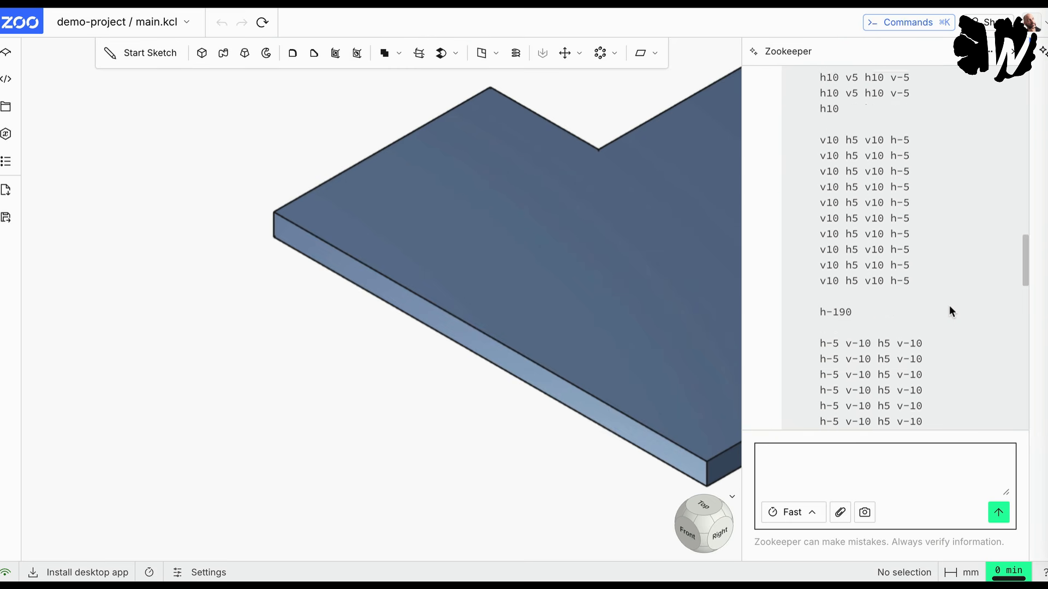
{"action": "scroll", "coordinate": [948, 305], "scroll_direction": "up", "scroll_amount": 15}
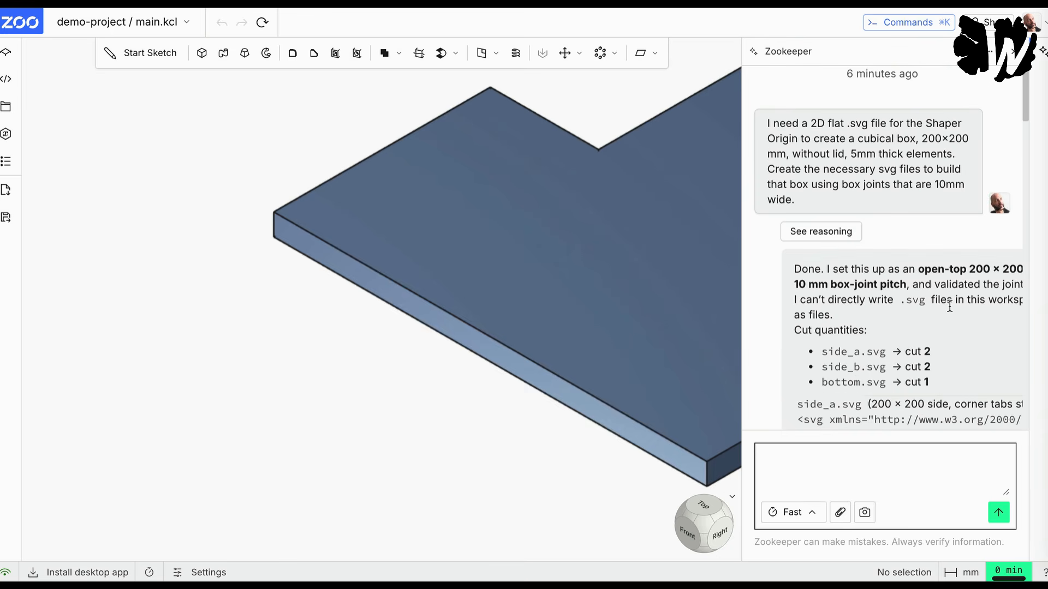
{"action": "scroll", "coordinate": [949, 306], "scroll_direction": "down", "scroll_amount": 3}
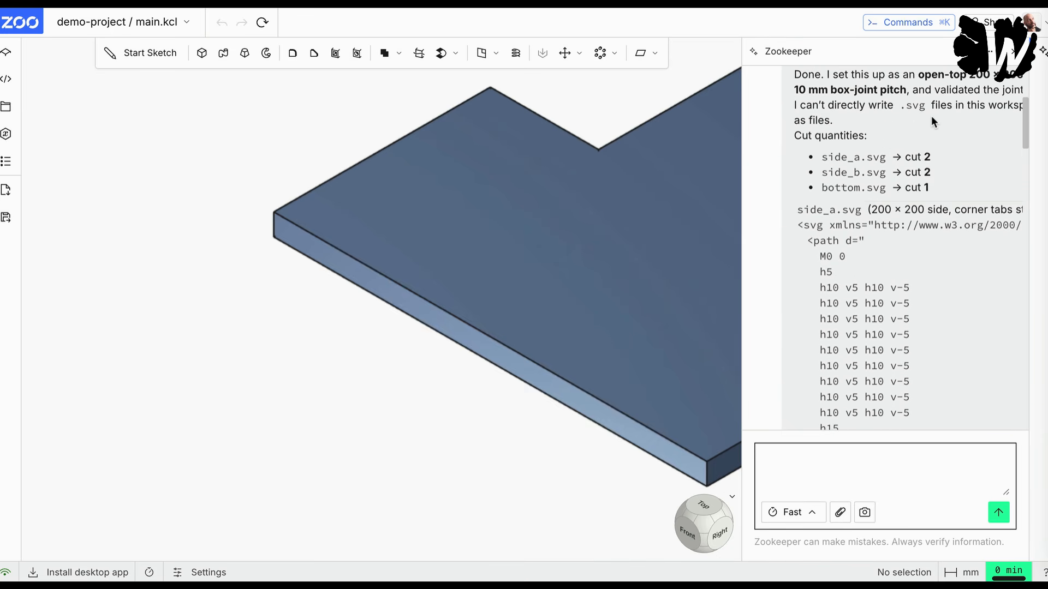
{"action": "scroll", "coordinate": [933, 119], "scroll_direction": "up", "scroll_amount": 2}
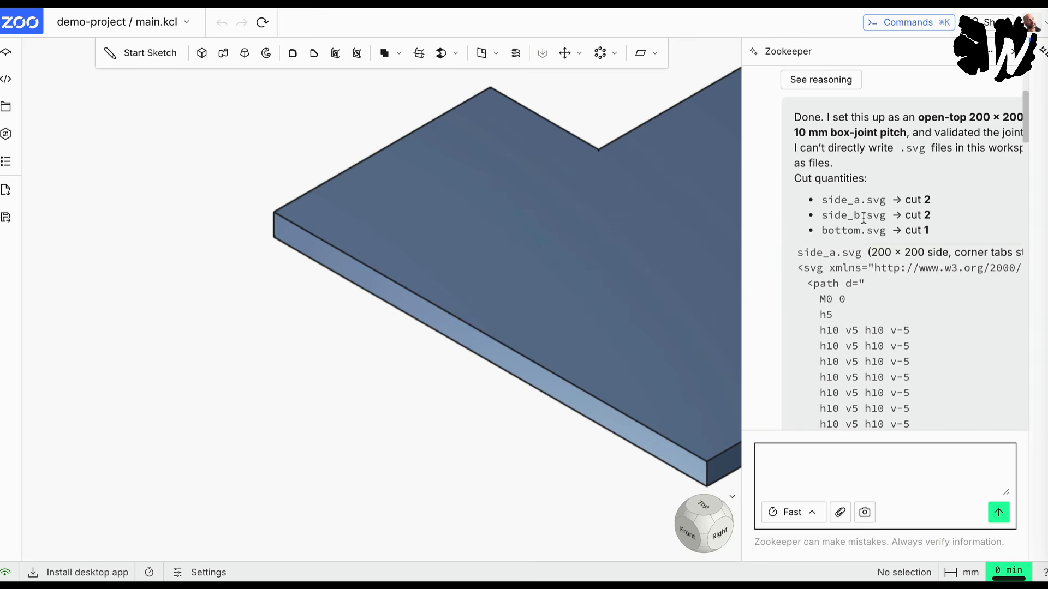
{"action": "scroll", "coordinate": [864, 218], "scroll_direction": "down", "scroll_amount": 1}
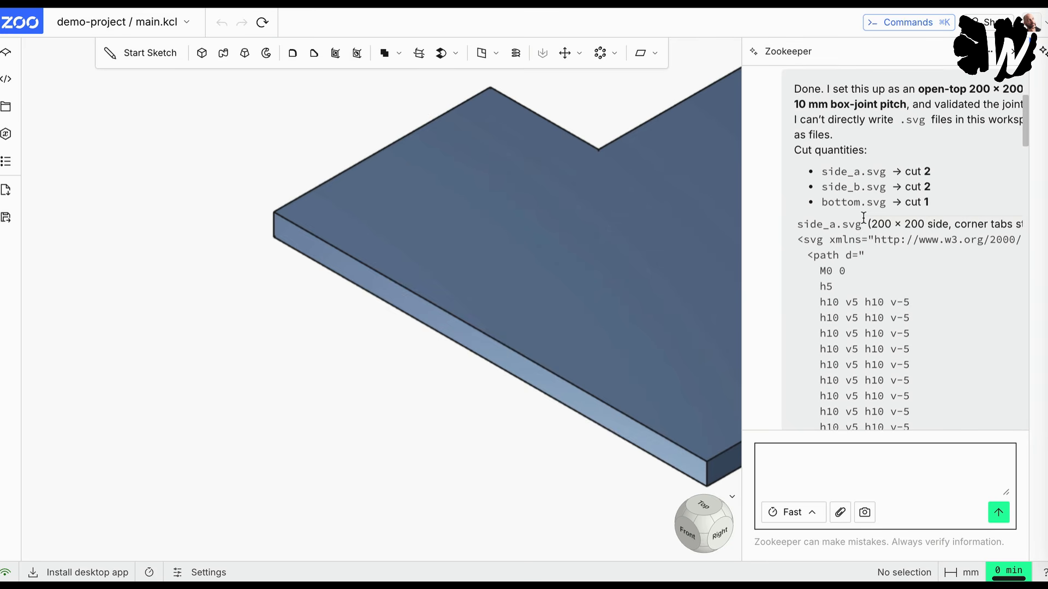
{"action": "scroll", "coordinate": [914, 191], "scroll_direction": "down", "scroll_amount": 1}
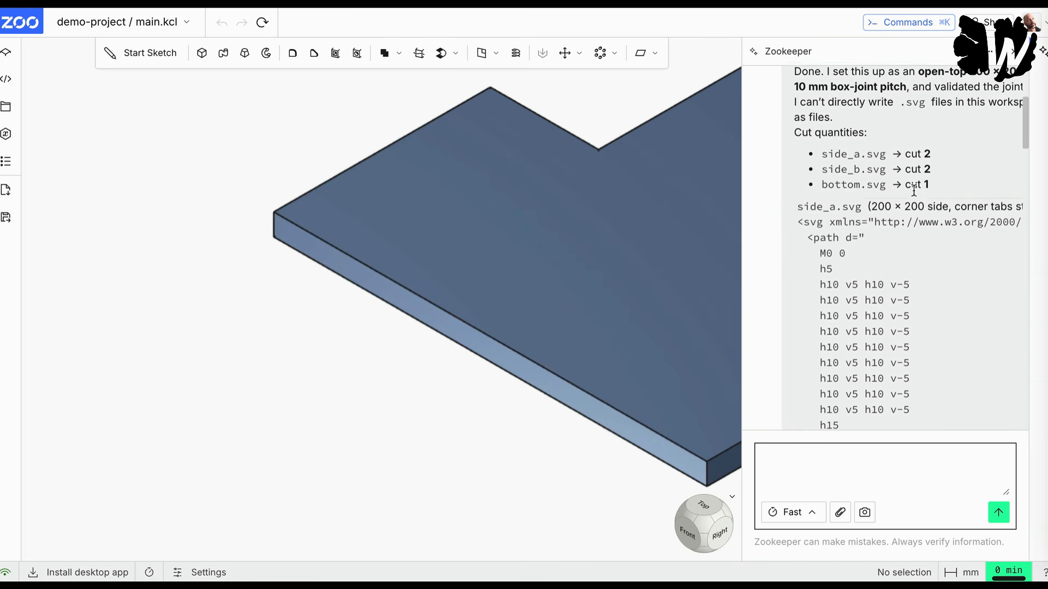
{"action": "scroll", "coordinate": [918, 186], "scroll_direction": "down", "scroll_amount": 1}
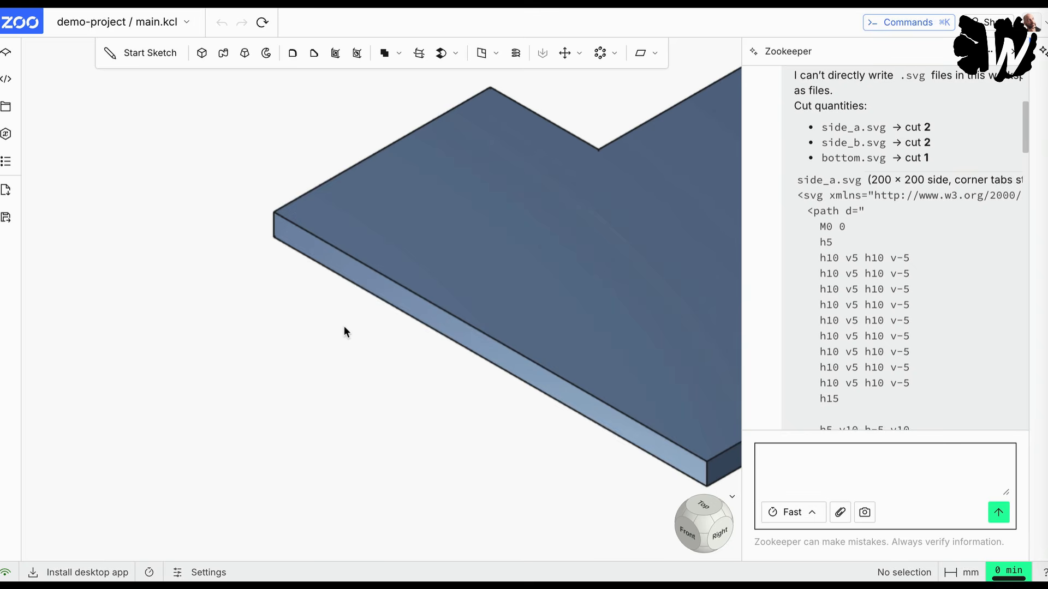
{"action": "scroll", "coordinate": [344, 328], "scroll_direction": "down", "scroll_amount": 1}
{"action": "left_click", "coordinate": [482, 511]}
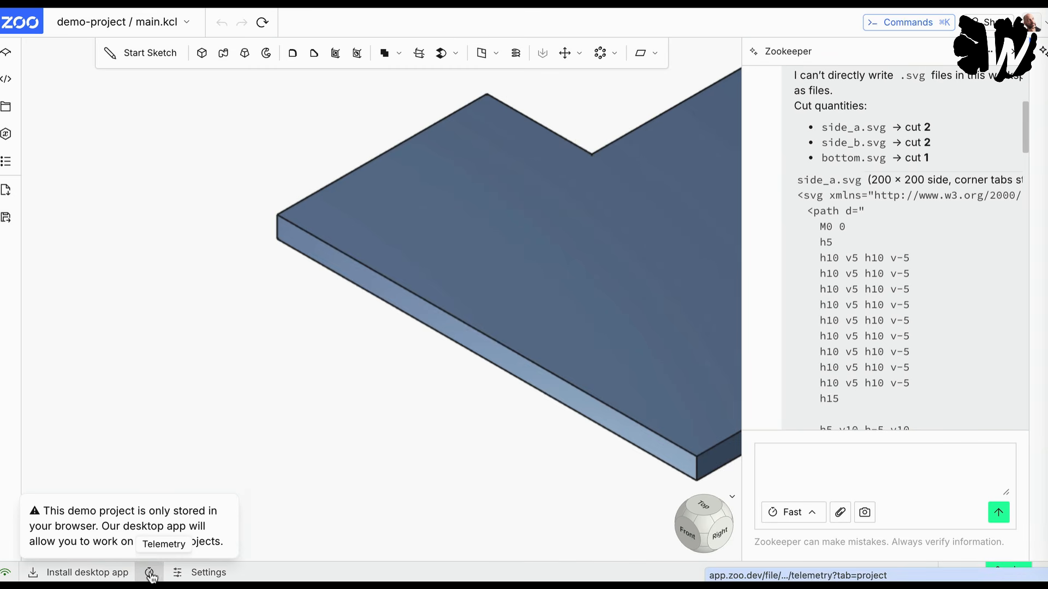
{"action": "left_click", "coordinate": [217, 573]}
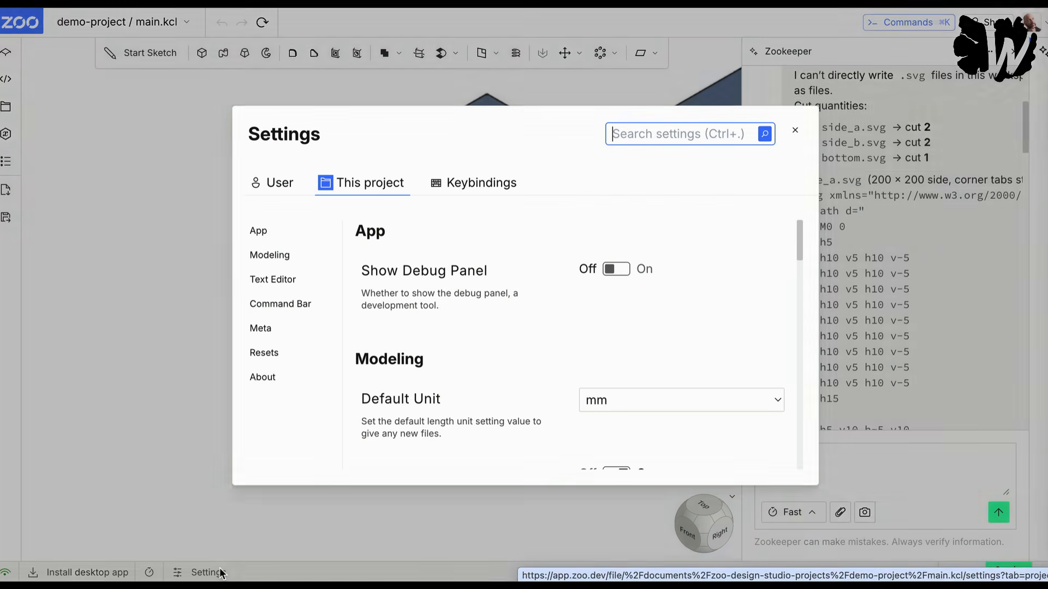
{"action": "left_click", "coordinate": [797, 133]}
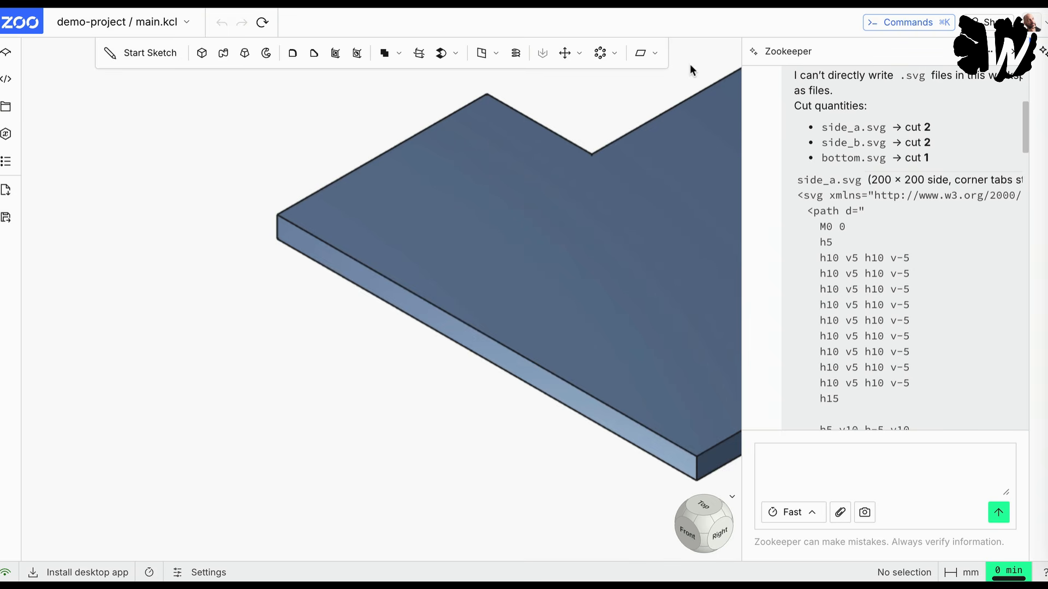
{"action": "left_click", "coordinate": [655, 55]}
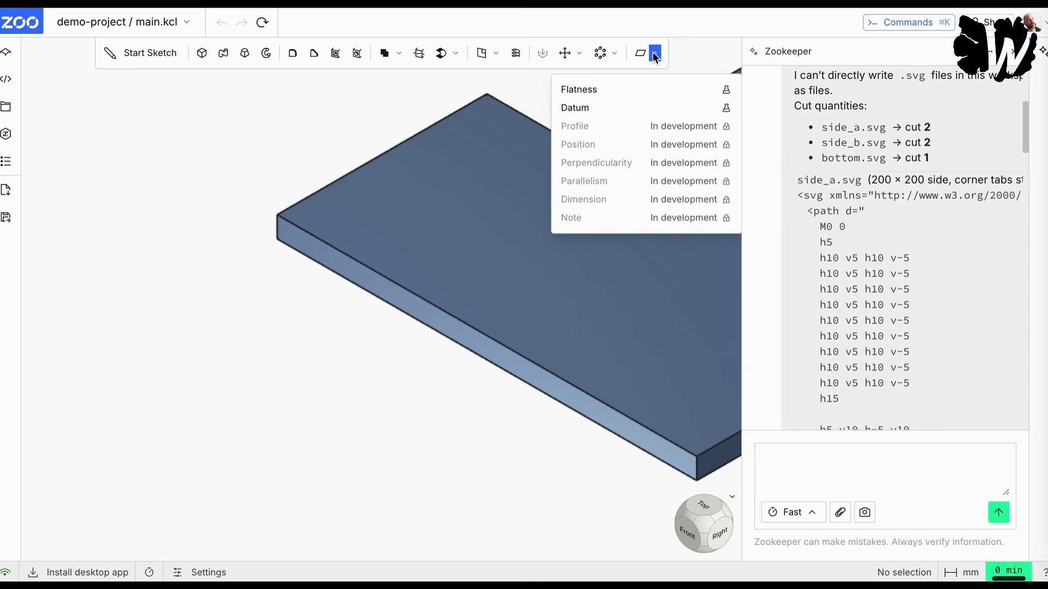
{"action": "left_click", "coordinate": [654, 54]}
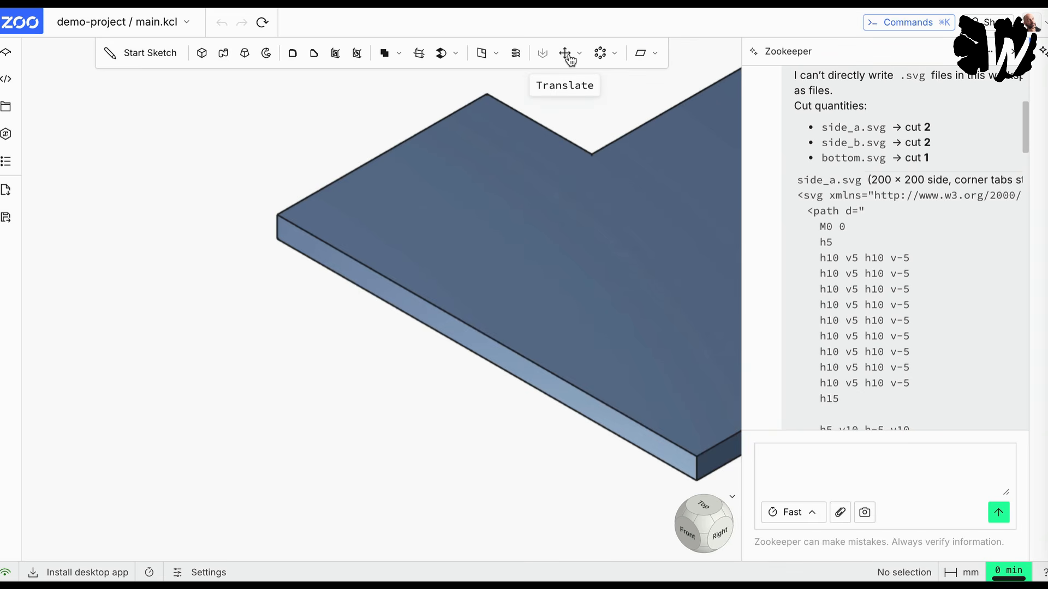
{"action": "left_click", "coordinate": [569, 56]}
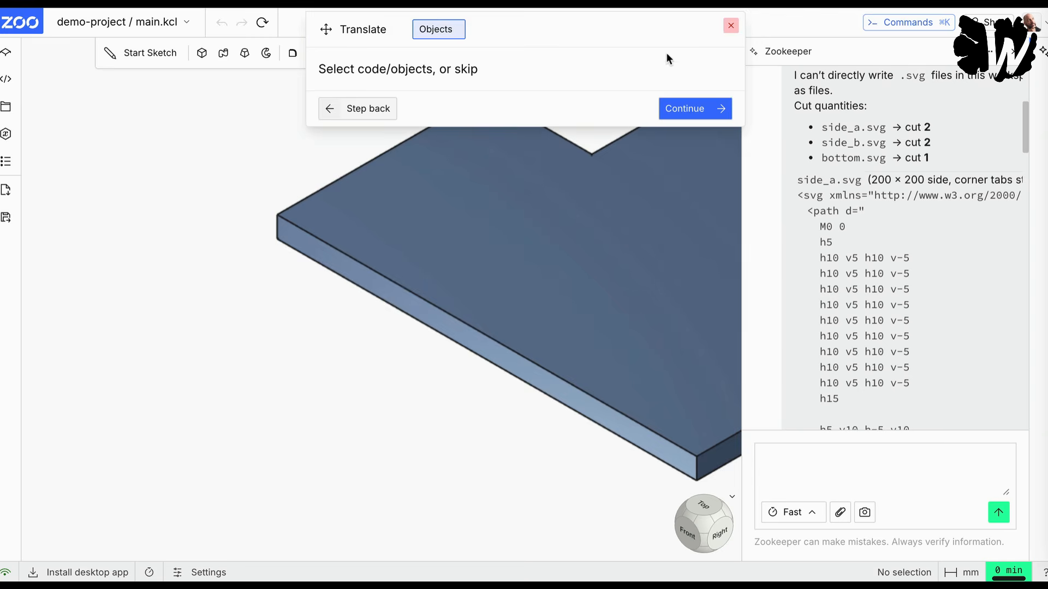
{"action": "left_click", "coordinate": [729, 26]}
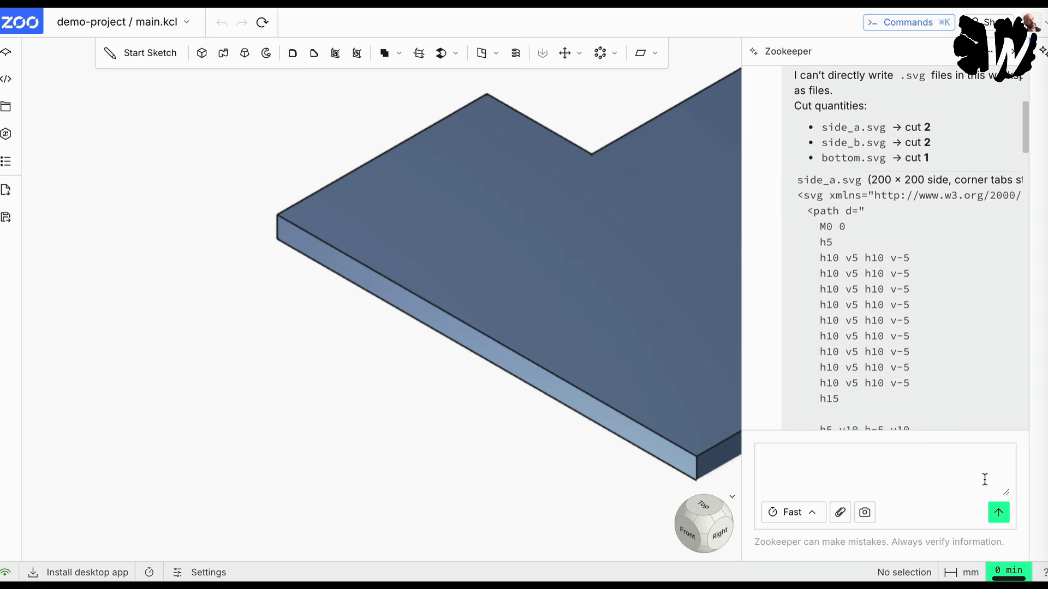
Step: Reset the model view and check the generated panels against the cut quantities and side_a.svg code in the reply
{"action": "left_click", "coordinate": [732, 497]}
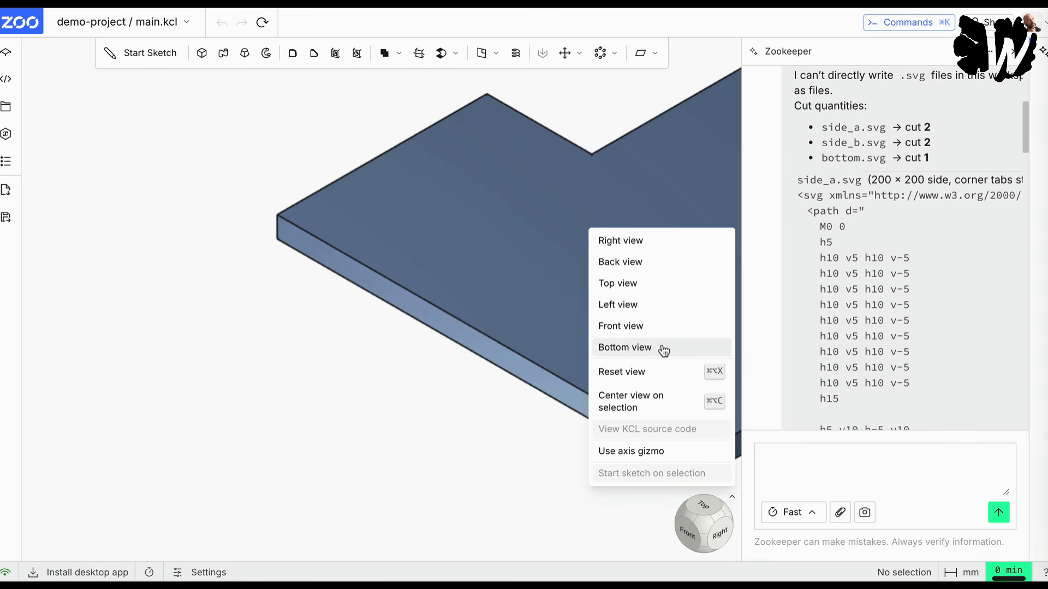
{"action": "left_click", "coordinate": [679, 372]}
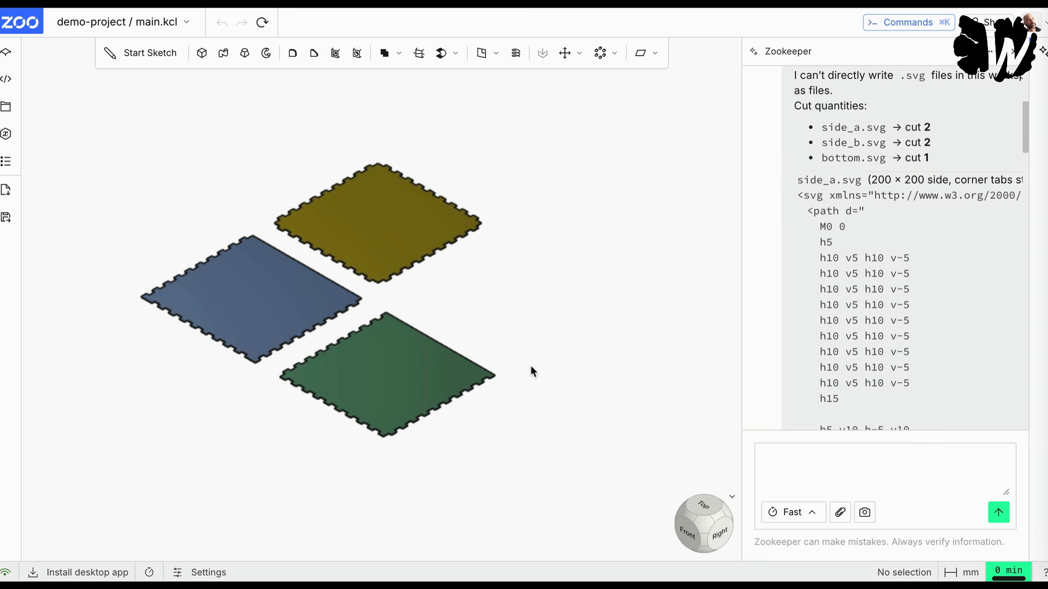
{"action": "scroll", "coordinate": [840, 291], "scroll_direction": "up", "scroll_amount": 3}
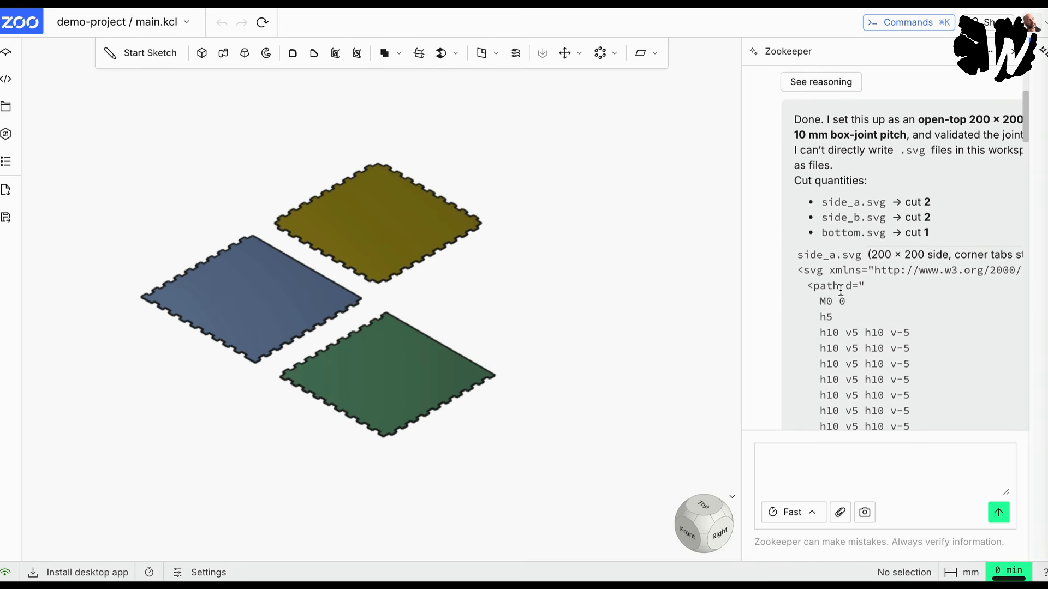
{"action": "scroll", "coordinate": [873, 254], "scroll_direction": "down", "scroll_amount": 1}
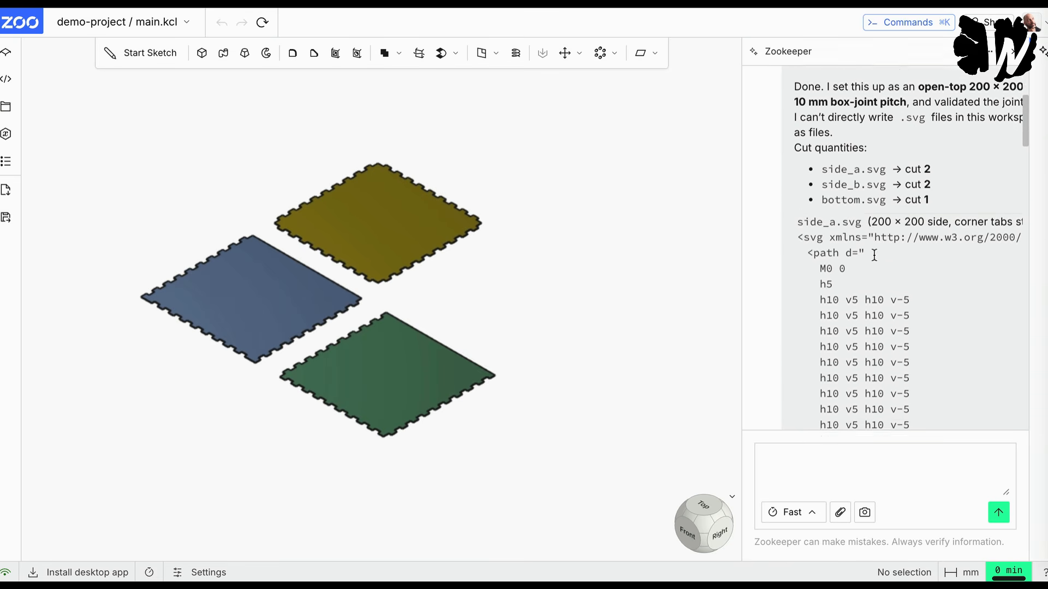
{"action": "scroll", "coordinate": [873, 254], "scroll_direction": "down", "scroll_amount": 1}
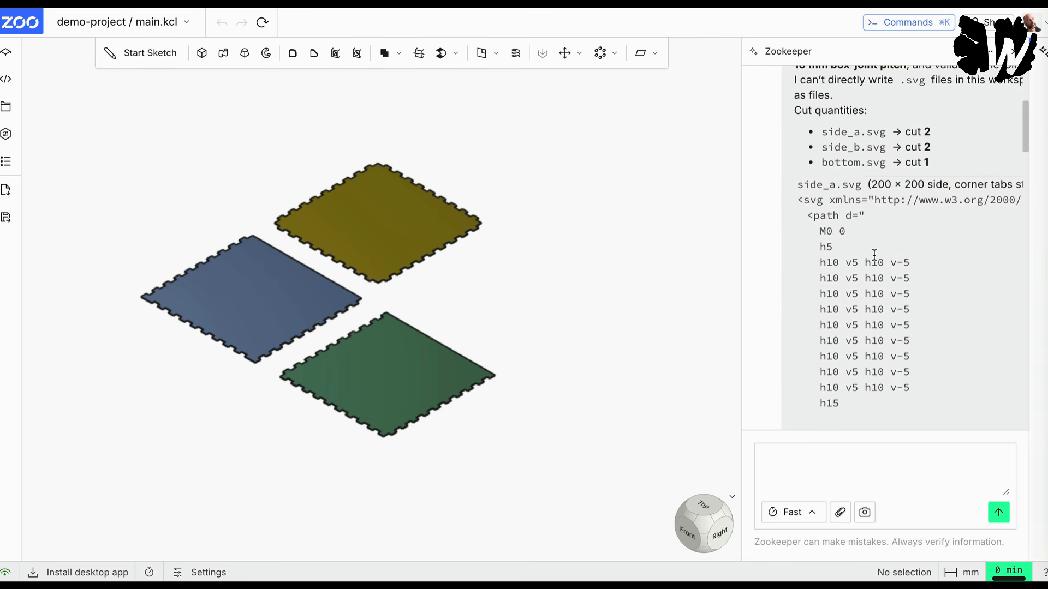
Step: Examine the opening tag and path lines of the side_a.svg code in Zookeeper's reply
{"action": "left_click_drag", "start_coordinate": [797, 199], "coordinate": [829, 215]}
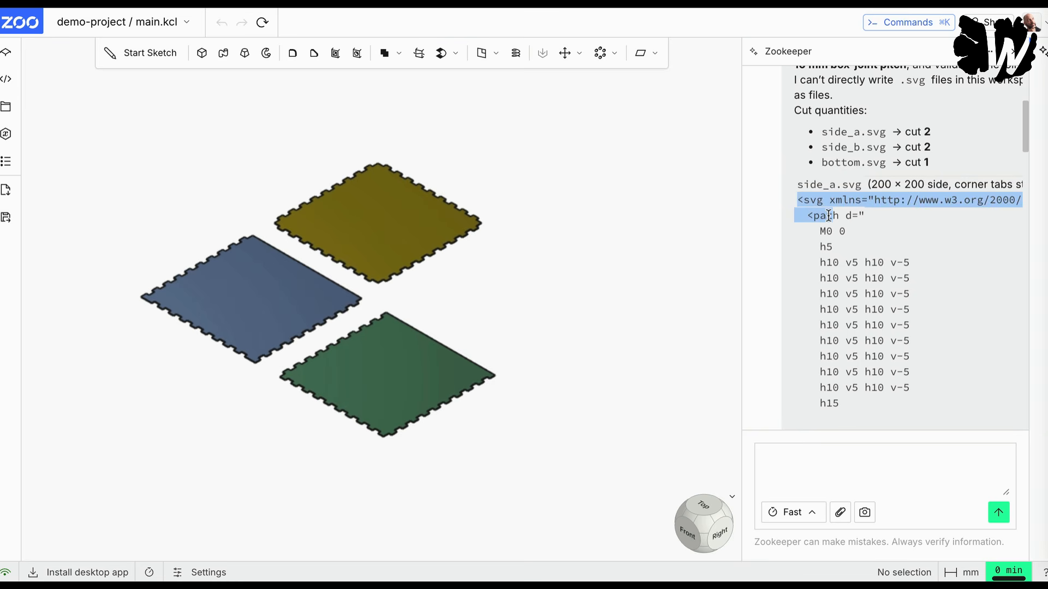
{"action": "scroll", "coordinate": [829, 216], "scroll_direction": "down", "scroll_amount": 1}
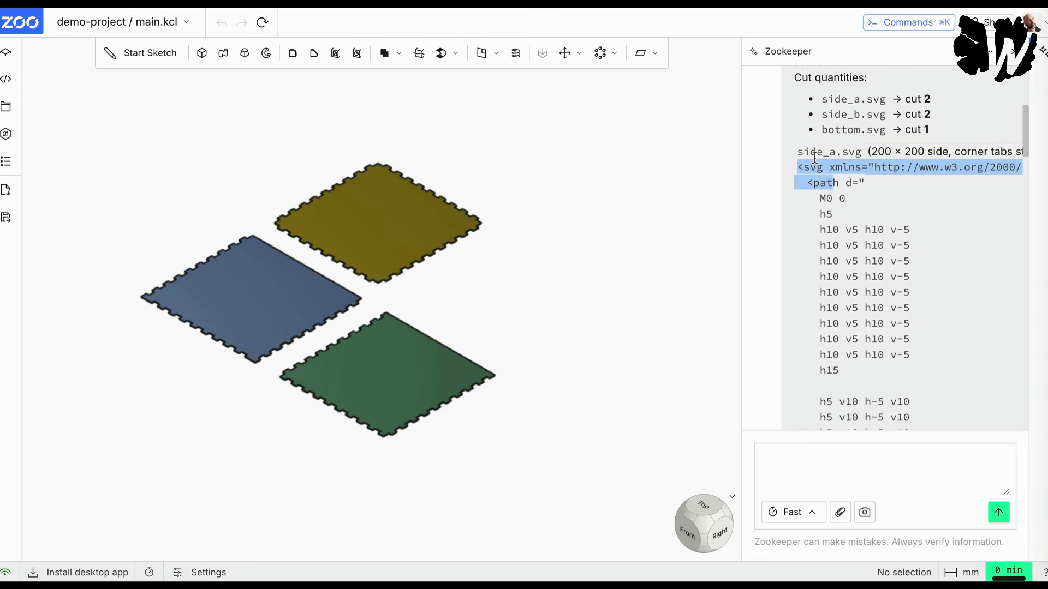
{"action": "scroll", "coordinate": [844, 189], "scroll_direction": "down", "scroll_amount": 2}
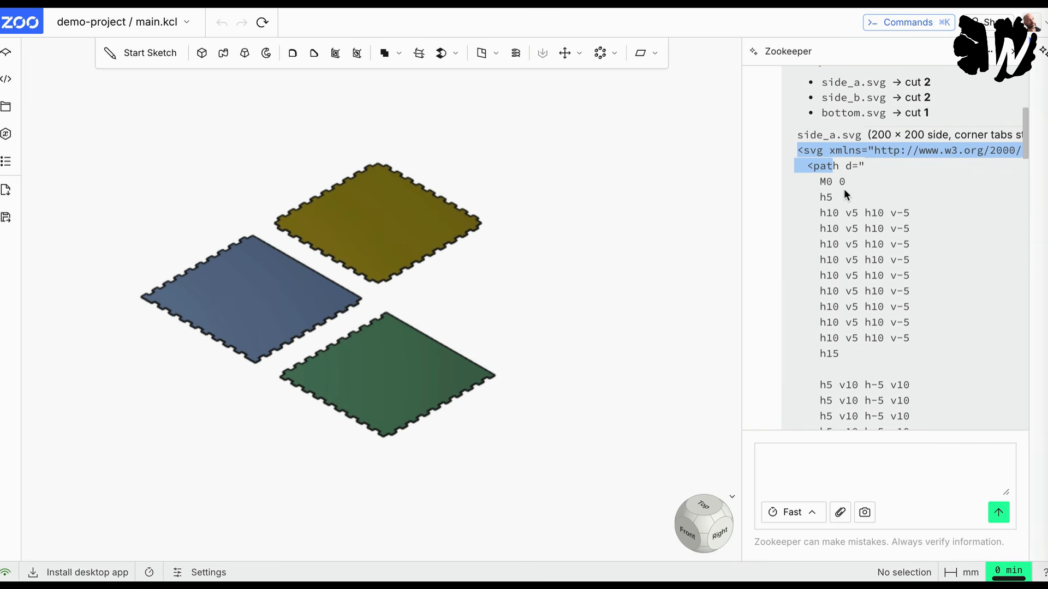
{"action": "scroll", "coordinate": [844, 189], "scroll_direction": "down", "scroll_amount": 4}
{"action": "scroll", "coordinate": [844, 189], "scroll_direction": "up", "scroll_amount": 8}
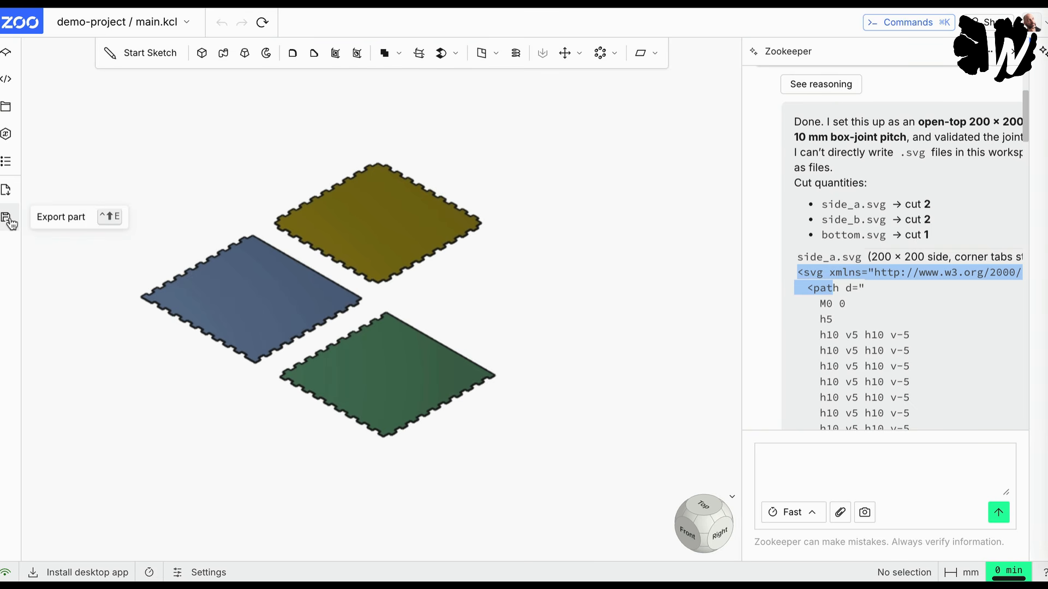
Step: With the blue panel's face selected, search the part export file types for svg and leave the export
{"action": "left_click", "coordinate": [214, 293]}
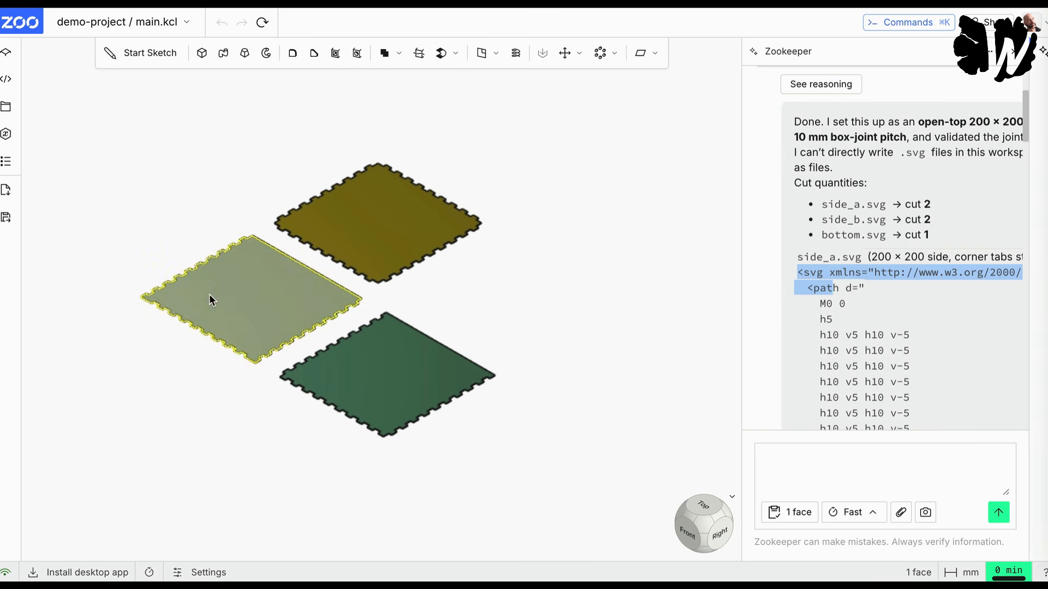
{"action": "left_click", "coordinate": [7, 218]}
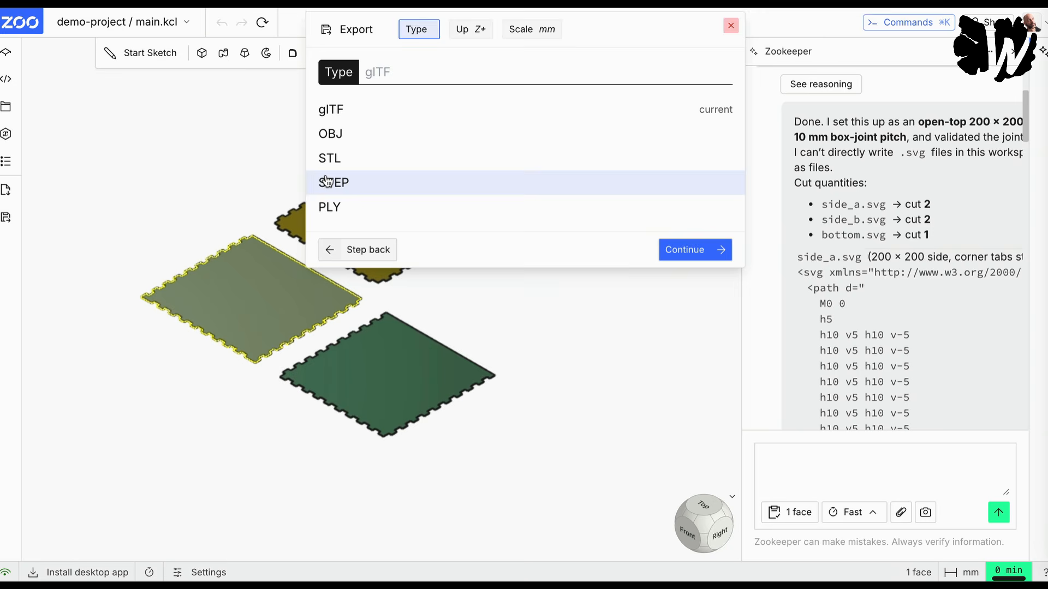
{"action": "type", "text": "svg"}
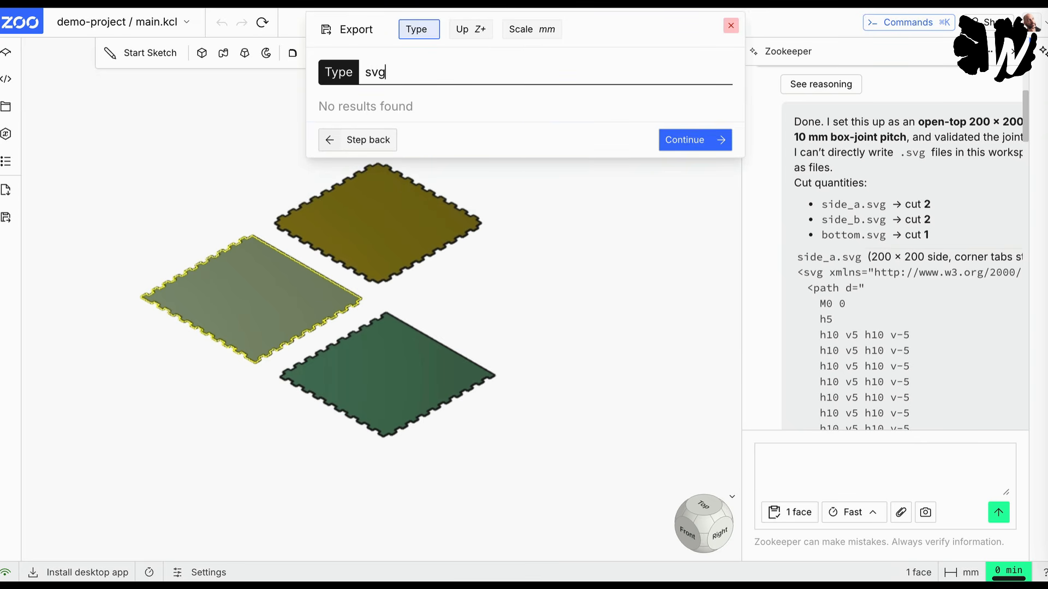
{"action": "key", "text": "BackSpace"}
{"action": "key", "text": "BackSpace"}
{"action": "key", "text": "BackSpace"}
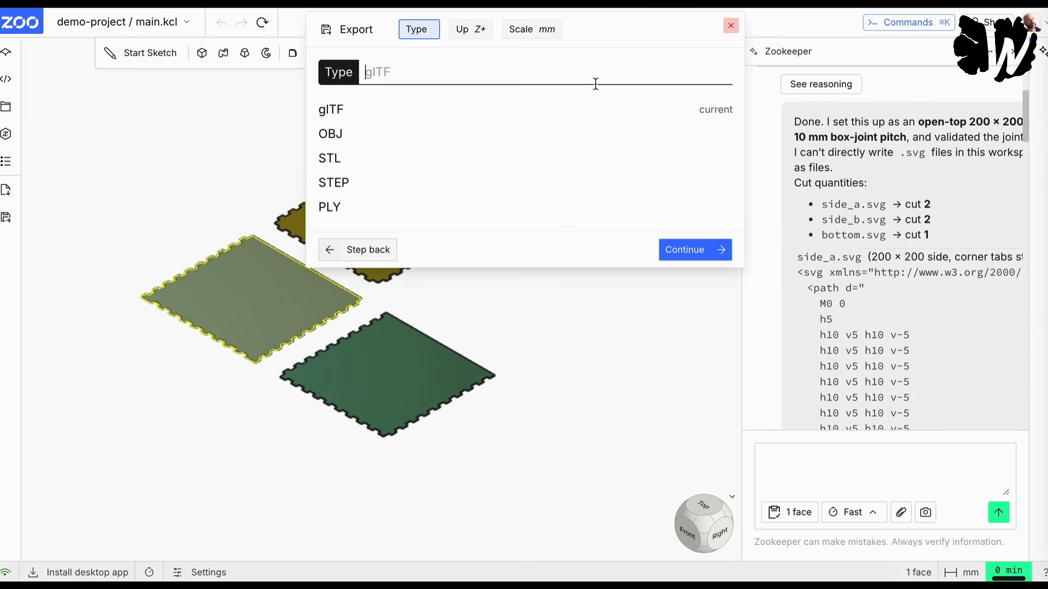
{"action": "left_click", "coordinate": [731, 26]}
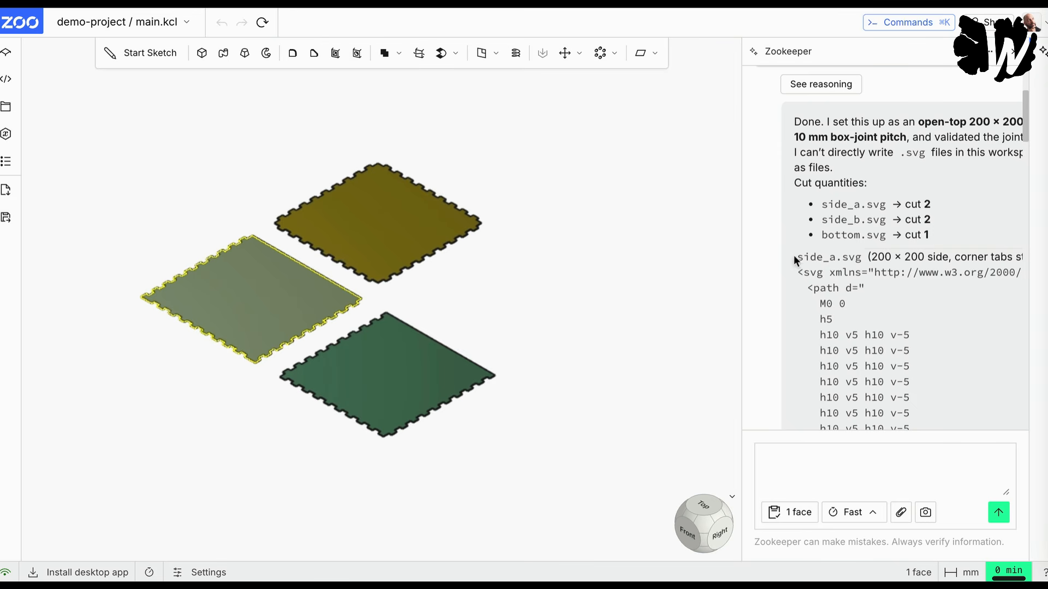
Step: Select and copy the complete side_a.svg code in the reply, from its opening <svg tag to </svg>
{"action": "left_click_drag", "start_coordinate": [796, 257], "coordinate": [872, 317]}
{"action": "left_click", "coordinate": [873, 317]}
{"action": "left_click_drag", "start_coordinate": [799, 272], "coordinate": [884, 334]}
{"action": "scroll", "coordinate": [886, 331], "scroll_direction": "down", "scroll_amount": 1}
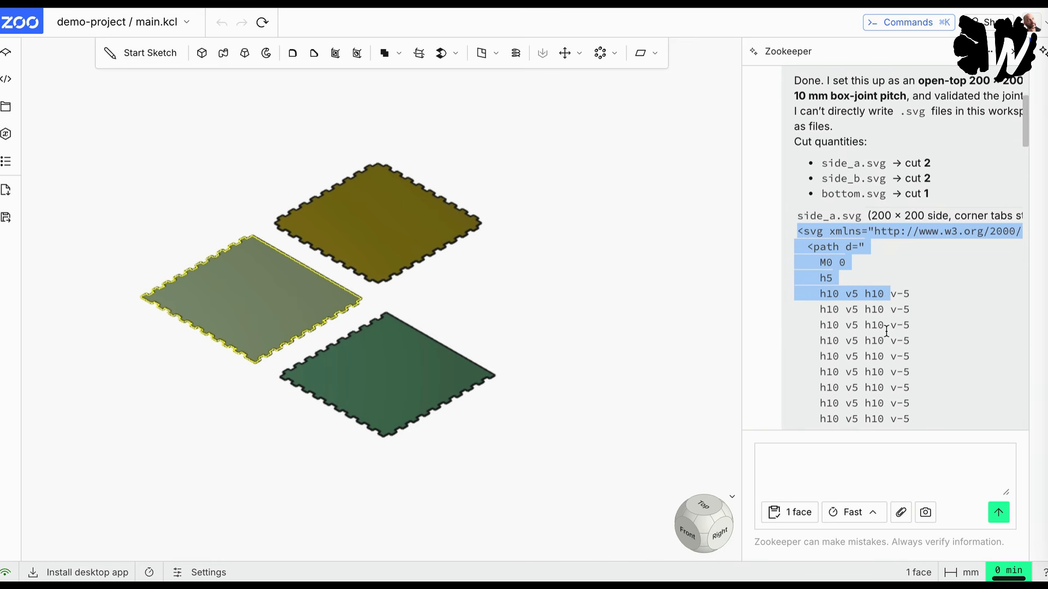
{"action": "scroll", "coordinate": [886, 331], "scroll_direction": "down", "scroll_amount": 15}
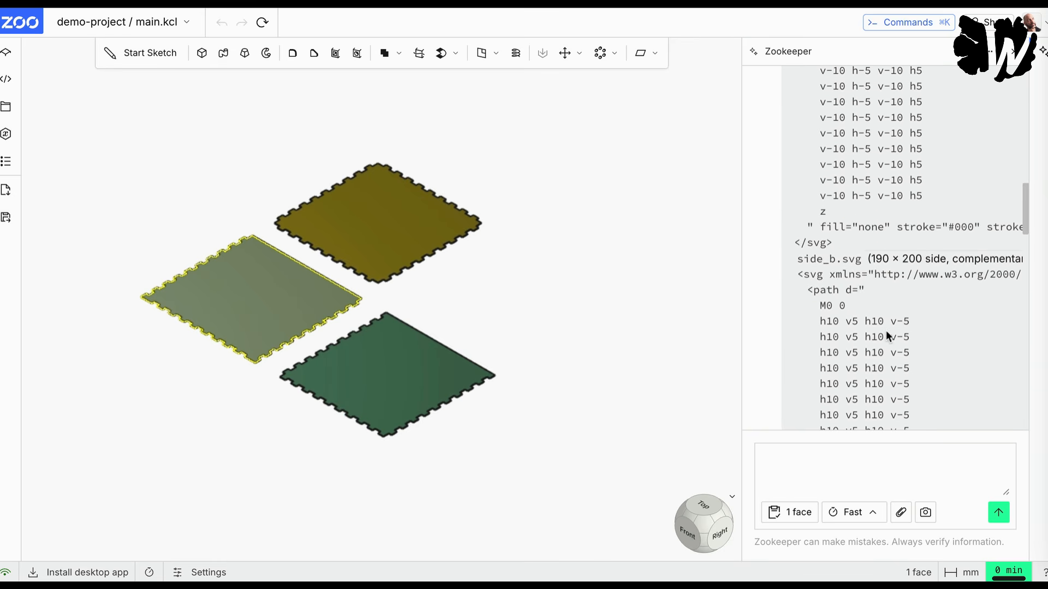
{"action": "scroll", "coordinate": [886, 330], "scroll_direction": "up", "scroll_amount": 1}
{"action": "left_click", "coordinate": [833, 266], "text": "shift"}
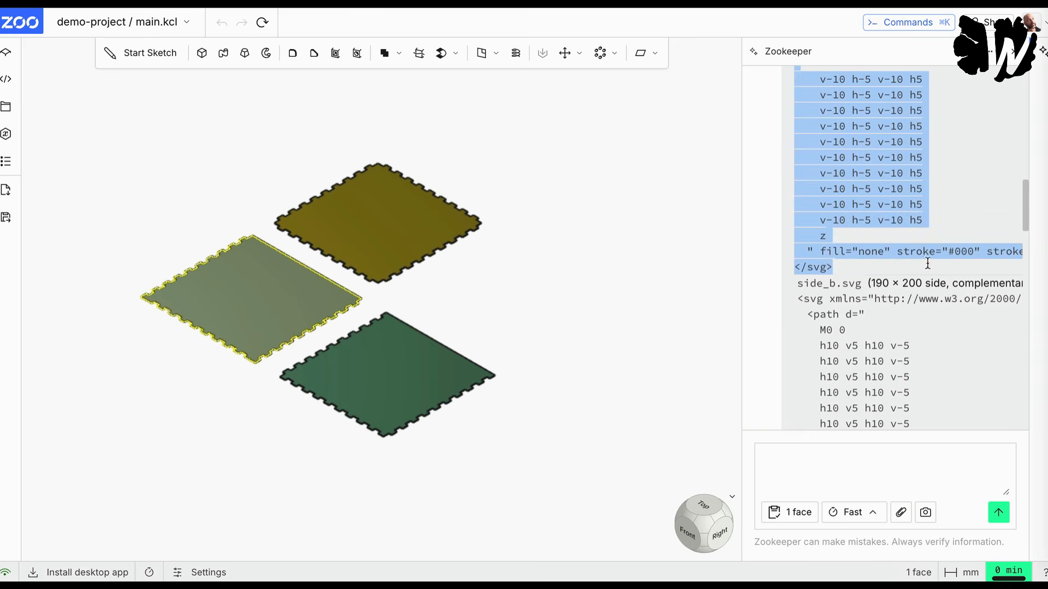
Step: Switch to the text editor and paste the side_a.svg code into an empty plain text document
{"action": "left_click", "coordinate": [1047, 336]}
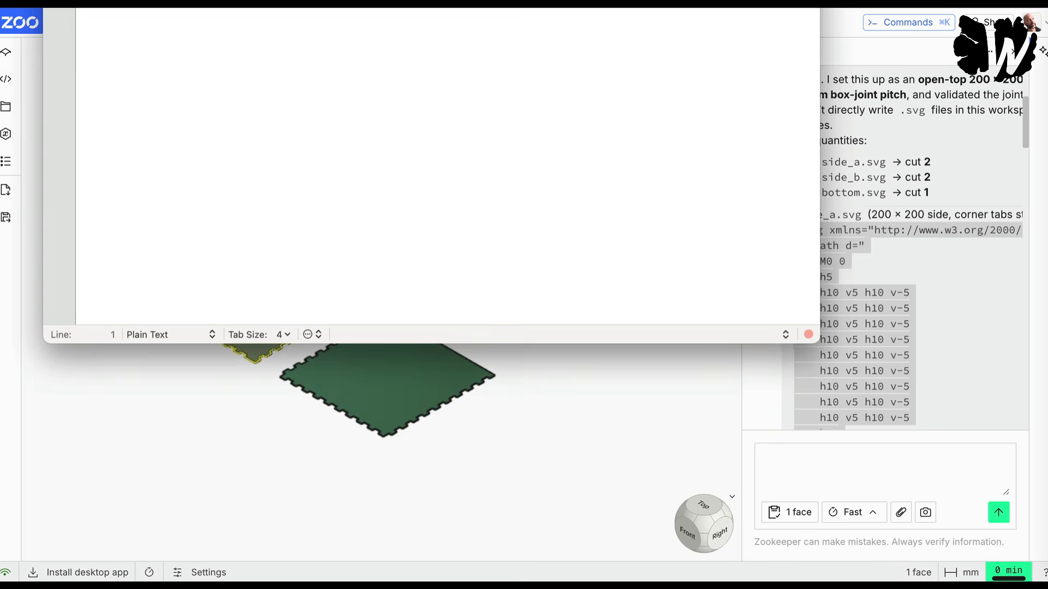
{"action": "left_click_drag", "start_coordinate": [194, 2], "coordinate": [189, 50]}
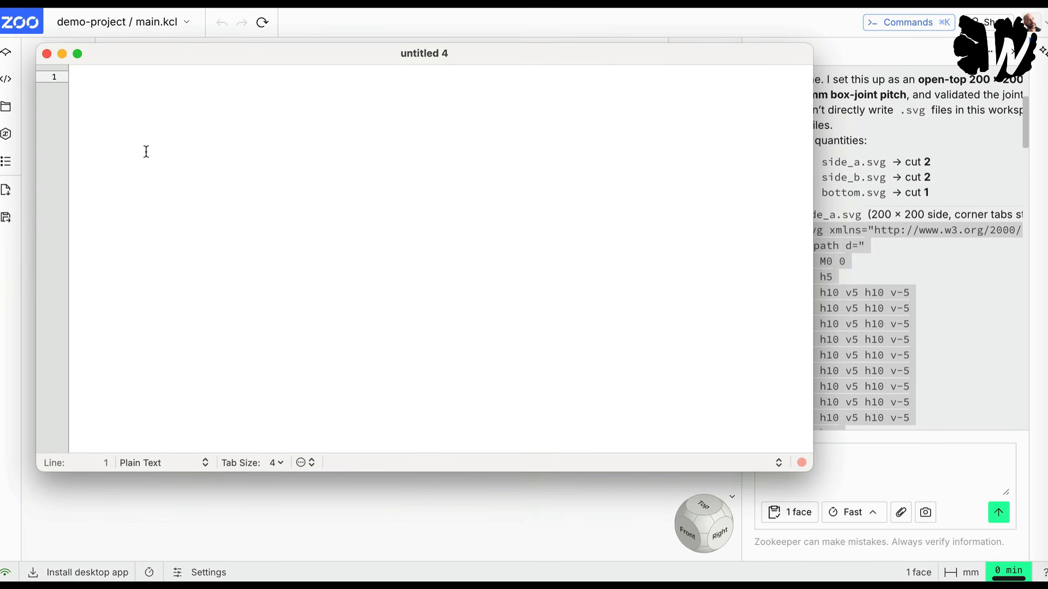
{"action": "key", "text": "super+v"}
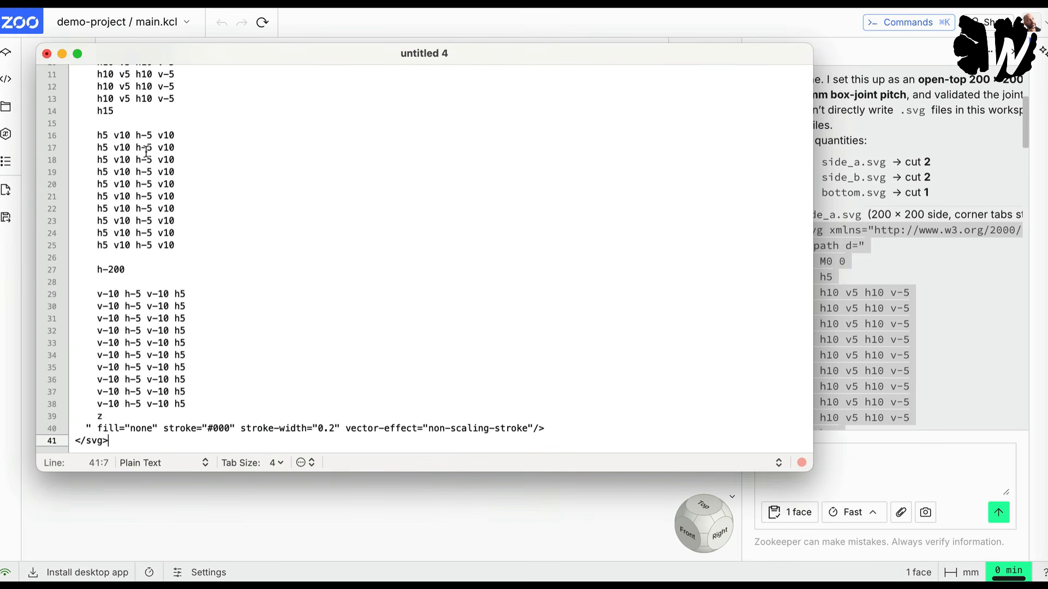
Step: Save the pasted code as SideA.svg in the Downloads folder
{"action": "key", "text": "super+s"}
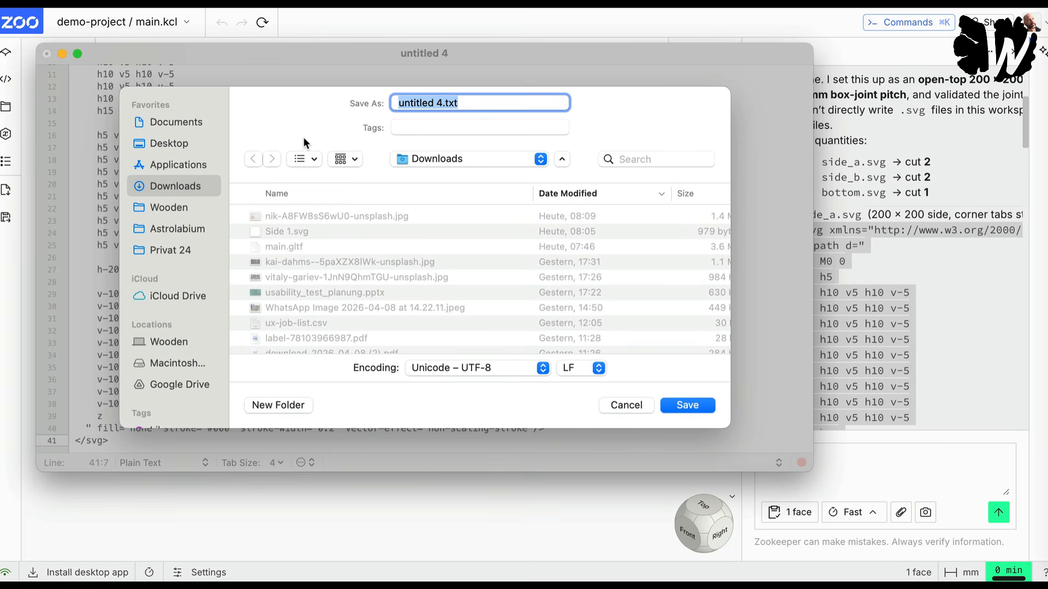
{"action": "type", "text": "Sid"}
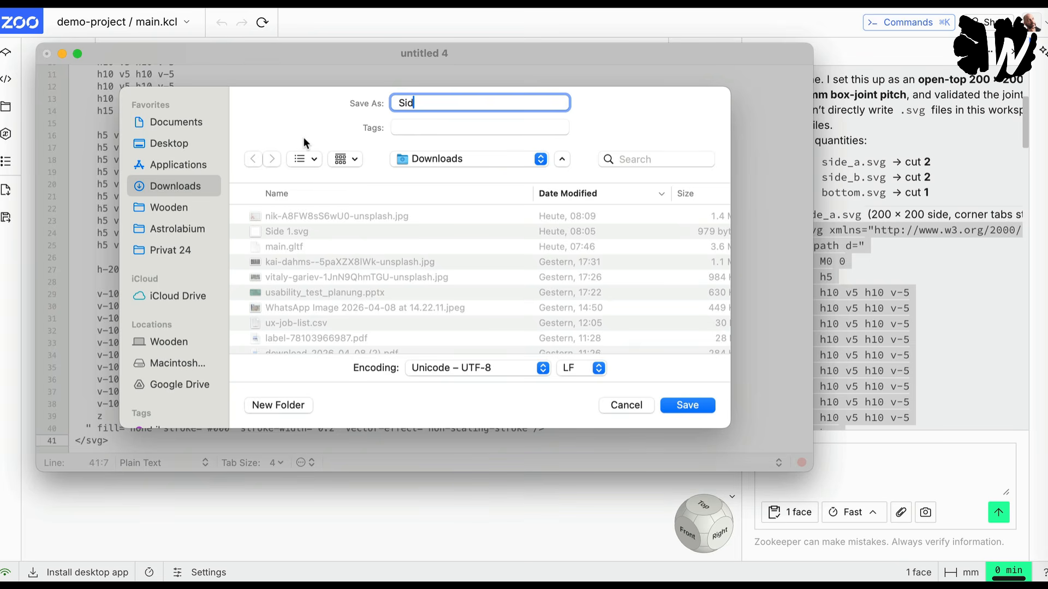
{"action": "type", "text": "eA.svg"}
{"action": "key", "text": "Return"}
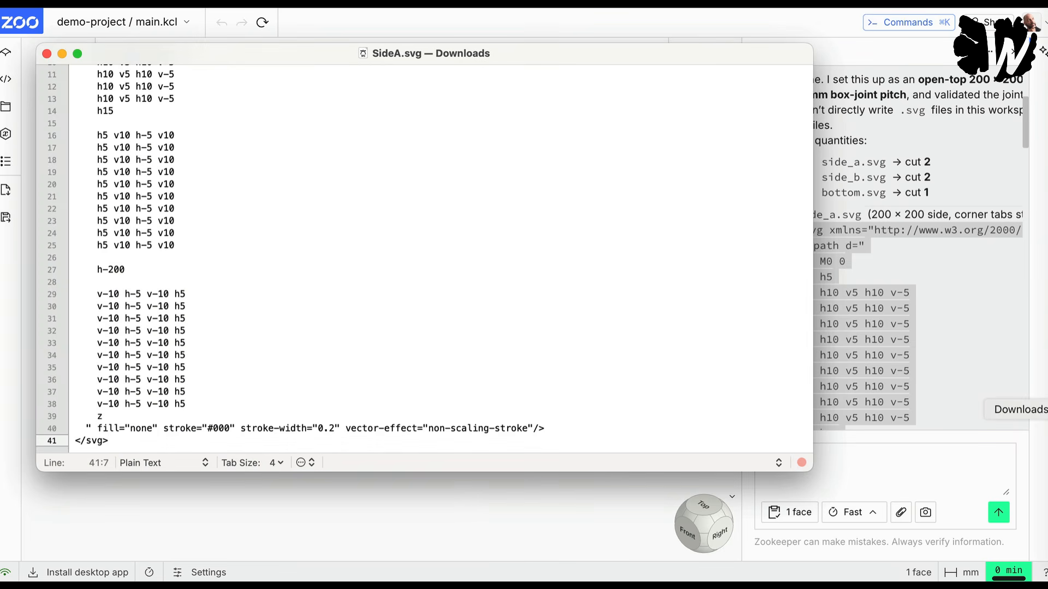
Step: Open SideA.svg from Downloads in Illustrator and inspect the panel's outline and its anchor points
{"action": "left_click", "coordinate": [1044, 410]}
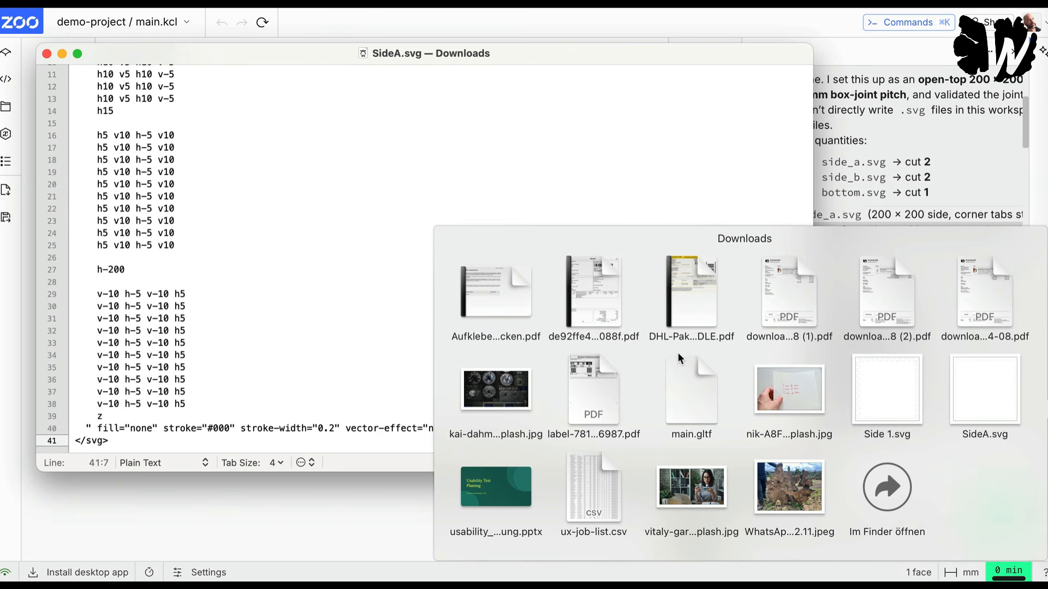
{"action": "left_click", "coordinate": [969, 395]}
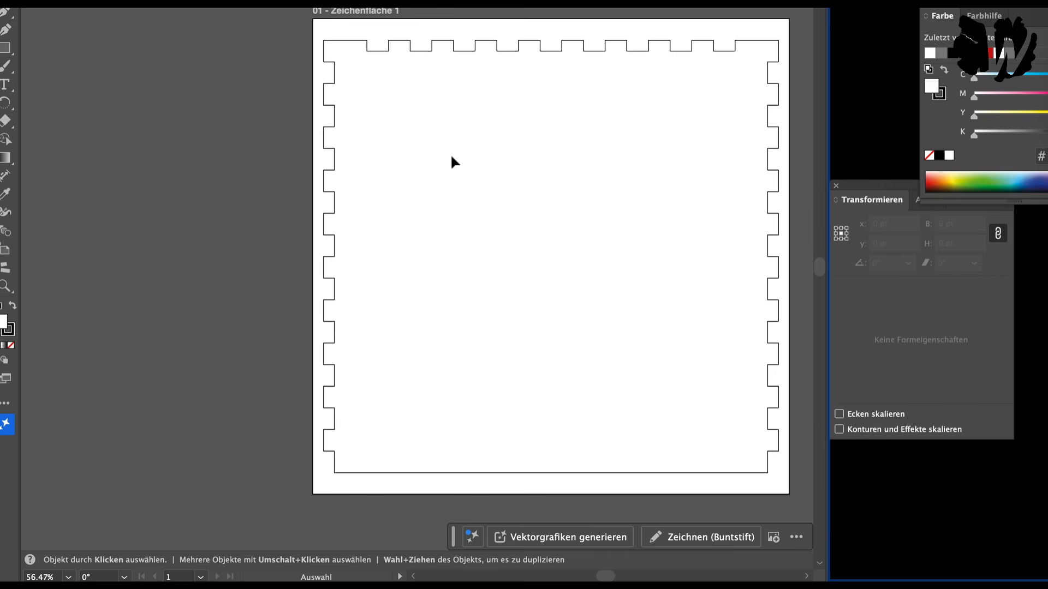
{"action": "left_click", "coordinate": [344, 40]}
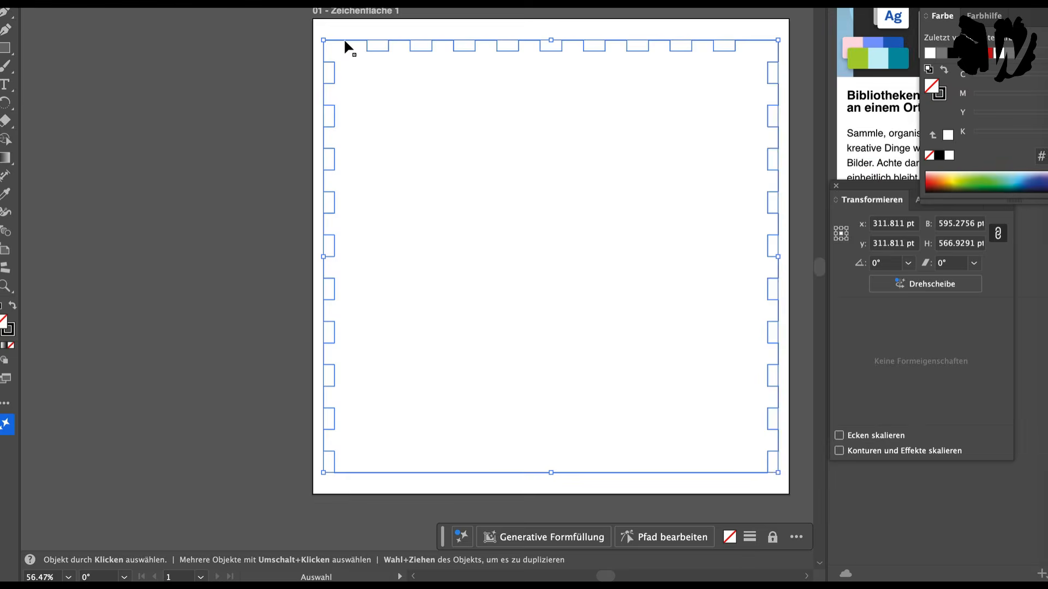
{"action": "left_click", "coordinate": [373, 23]}
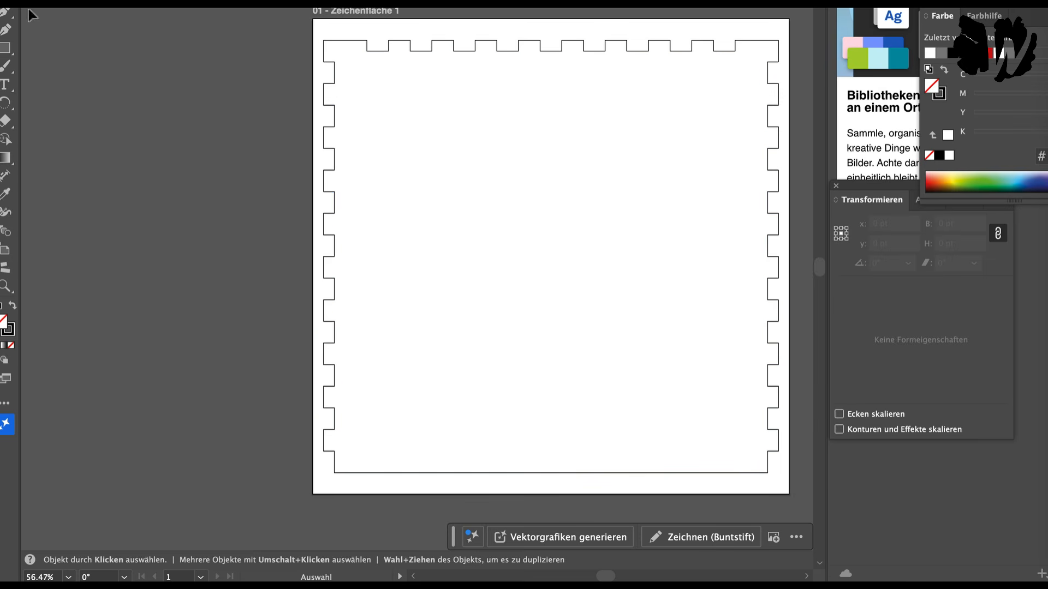
{"action": "key", "text": "a"}
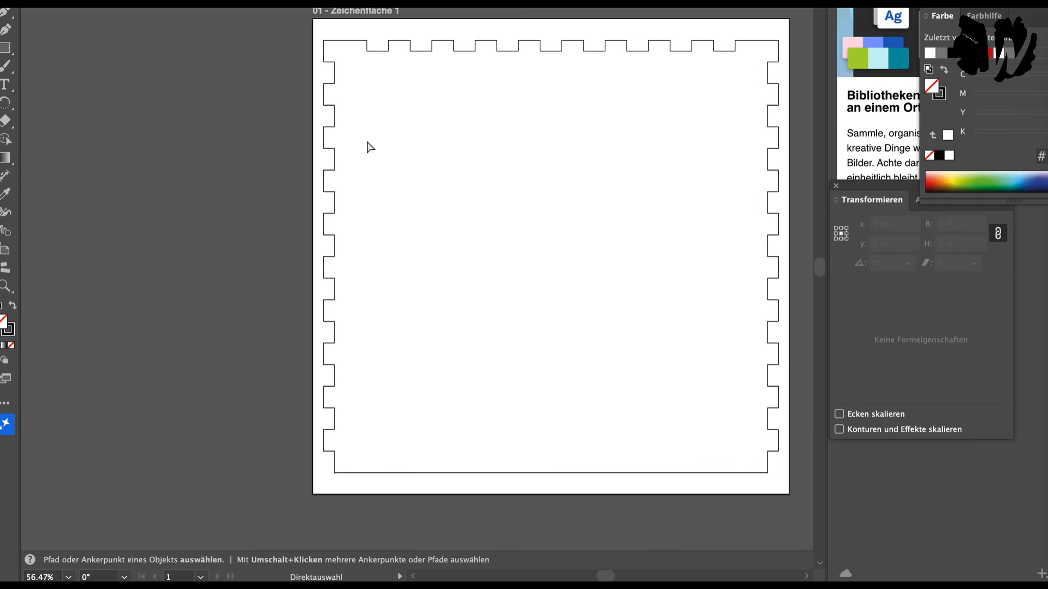
{"action": "left_click", "coordinate": [334, 126]}
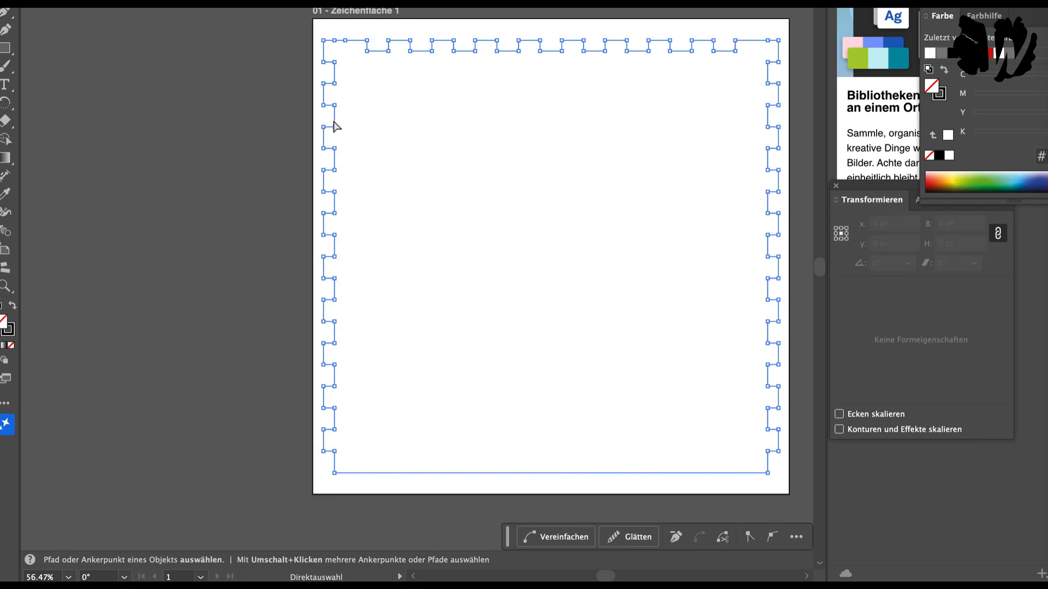
{"action": "left_click", "coordinate": [276, 141]}
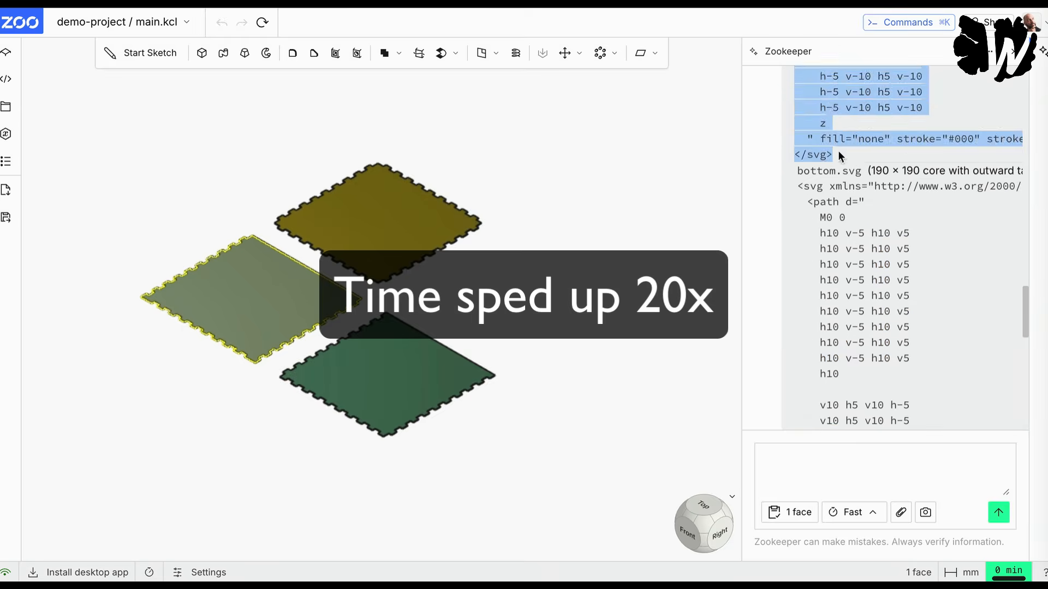
Step: Transfer the side_b.svg code from Zookeeper's reply to a text document and save it as SideB.svg
{"action": "key", "text": "super+s"}
{"action": "type", "text": "SideB.svg"}
{"action": "key", "text": "Return"}
Step: Paste the bottom.svg code from the reply into a new text document and save it as Bottom.svg
{"action": "key", "text": "super+n"}
{"action": "key", "text": "super+v"}
{"action": "key", "text": "super+s"}
{"action": "type", "text": "Bottom.svg"}
{"action": "key", "text": "Return"}
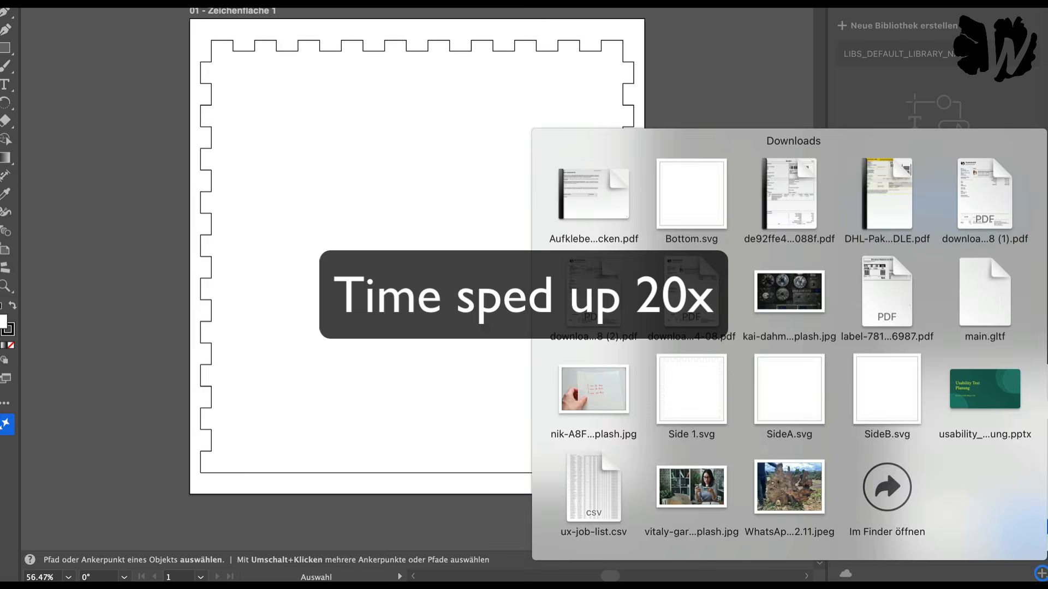
Step: Open Bottom.svg in Illustrator and compare the joint edges of the Bottom, SideB and SideA drawings by switching between them
{"action": "left_click", "coordinate": [684, 172]}
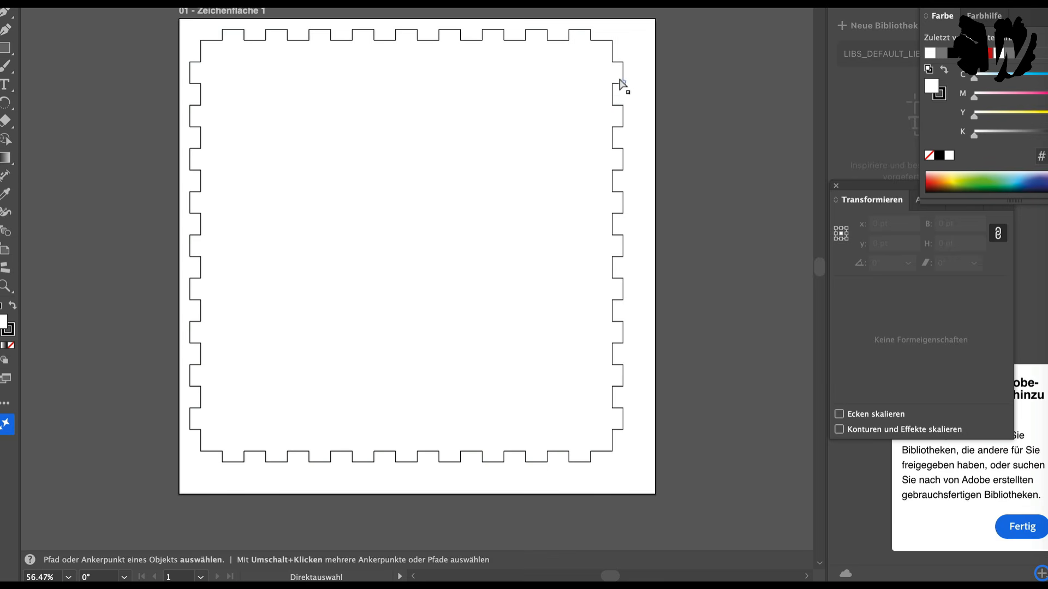
{"action": "key", "text": "ctrl+Tab"}
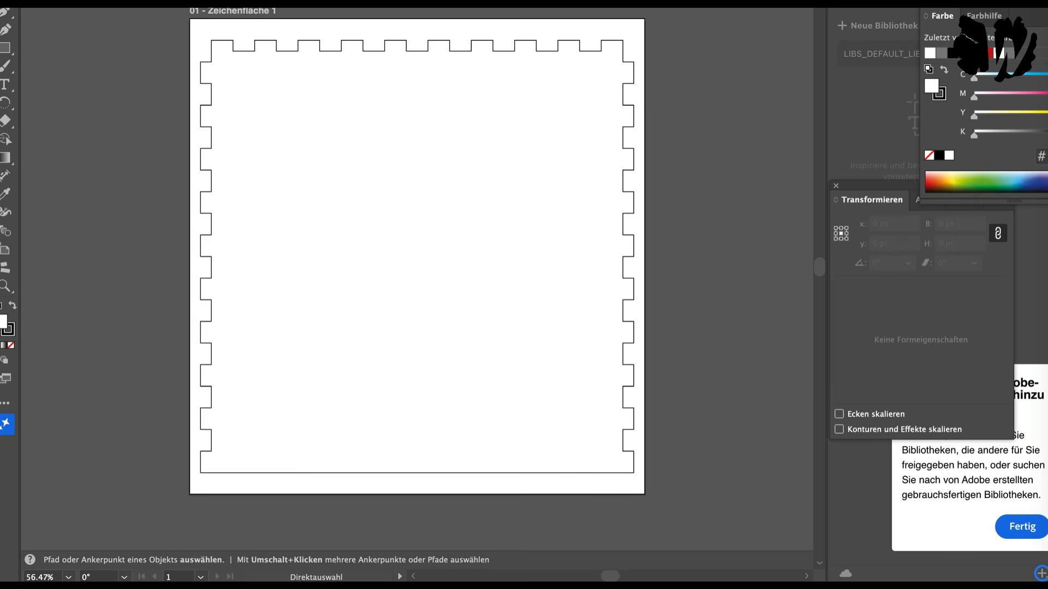
{"action": "key", "text": "ctrl+Tab"}
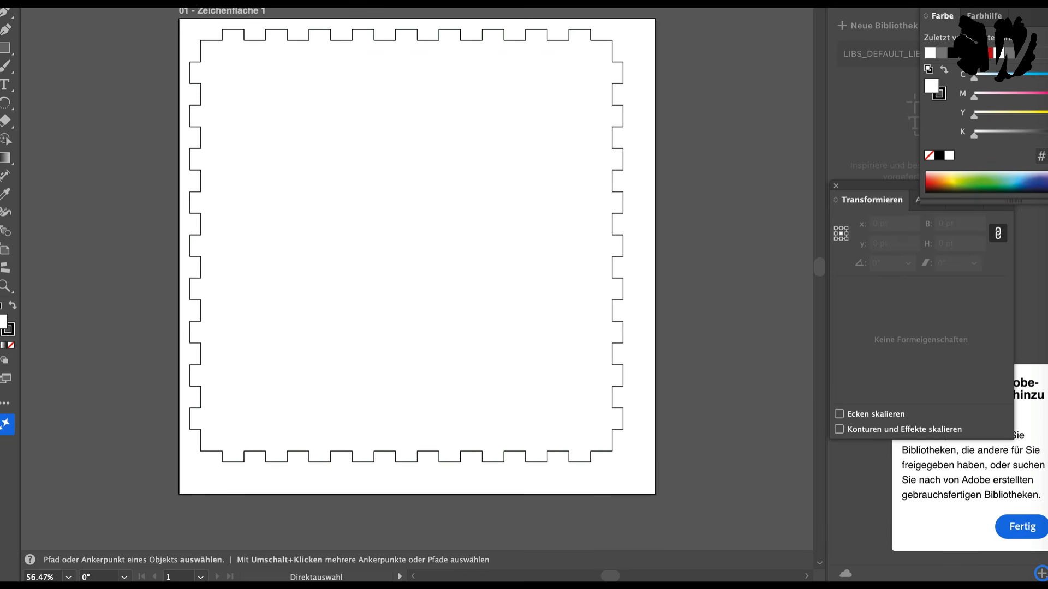
{"action": "key", "text": "ctrl+Tab"}
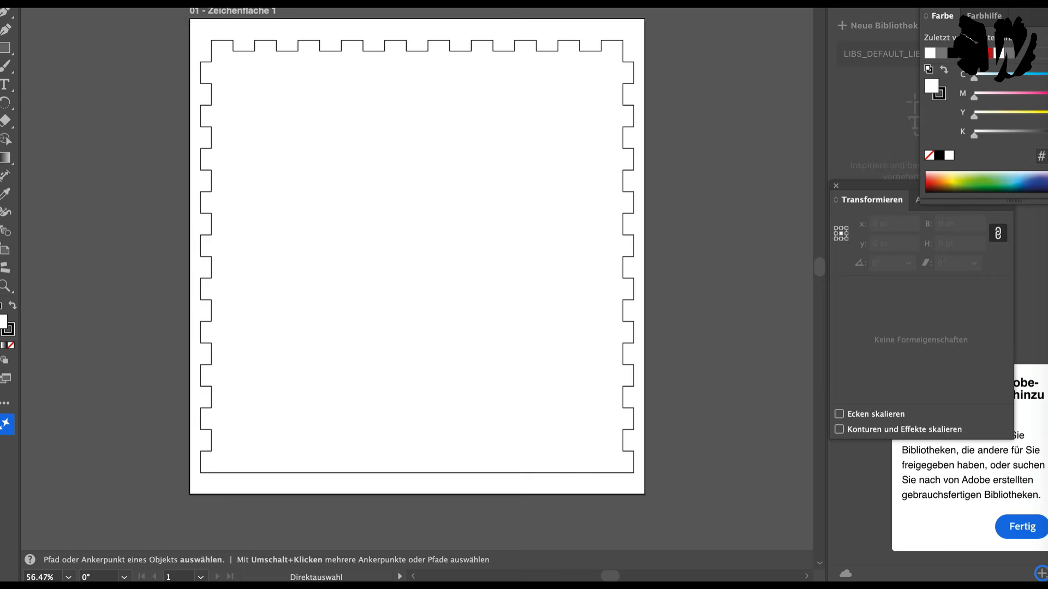
{"action": "key", "text": "ctrl+Tab"}
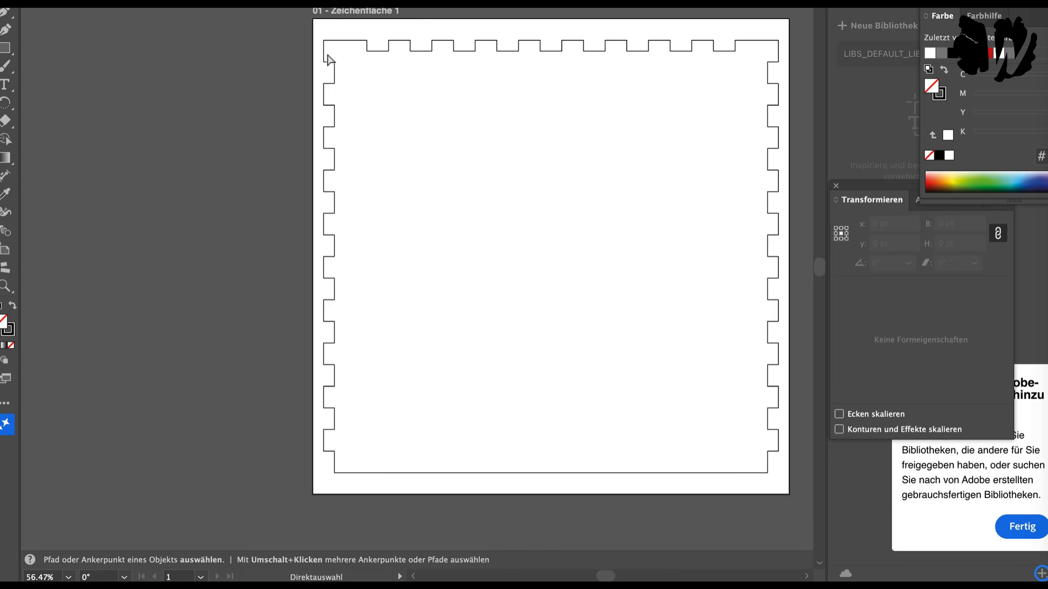
{"action": "key", "text": "ctrl+Tab"}
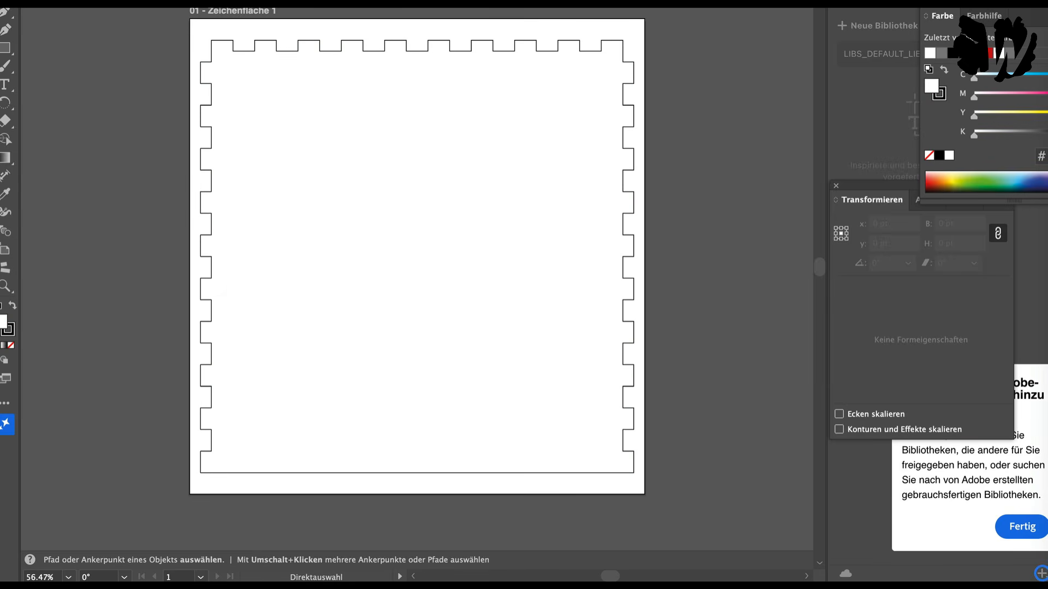
{"action": "key", "text": "ctrl+Tab"}
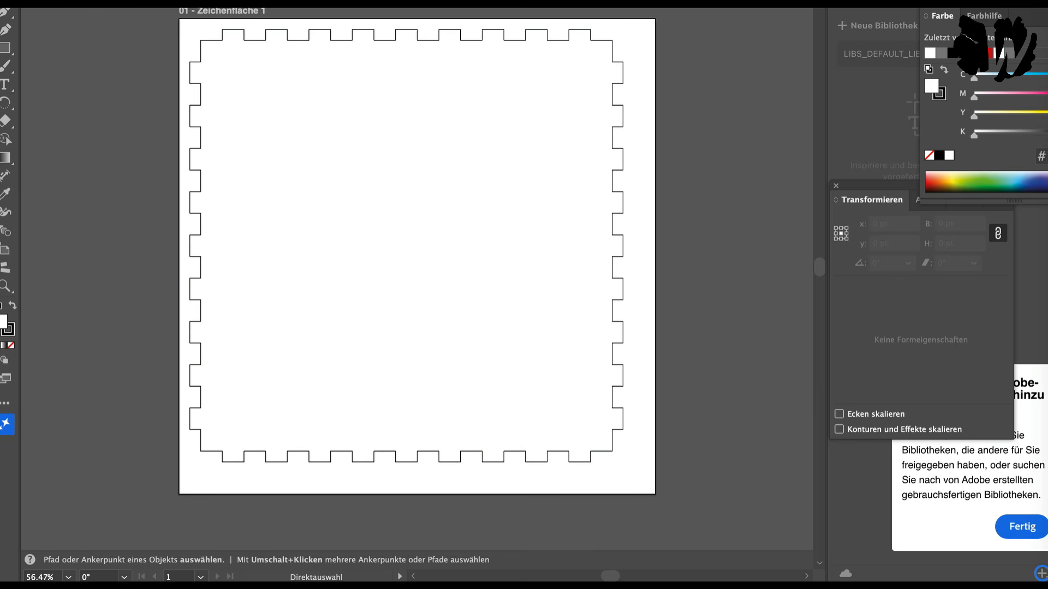
{"action": "key", "text": "ctrl+Tab"}
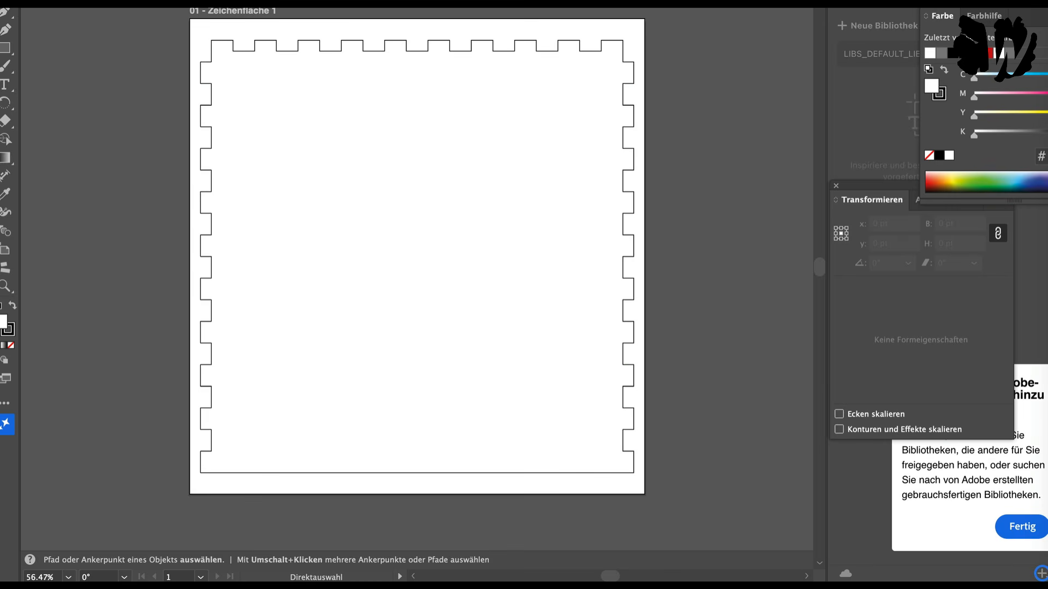
{"action": "key", "text": "ctrl+Tab"}
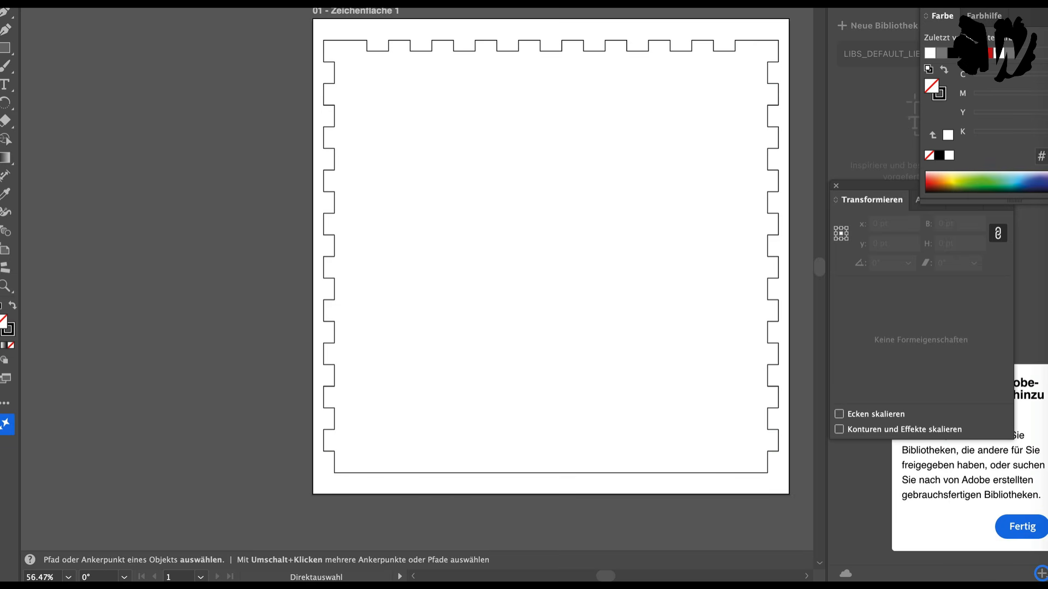
Step: Switch back to the Zoo project, deselect the panel face and clear the Zookeeper chat
{"action": "key", "text": "ctrl+Tab"}
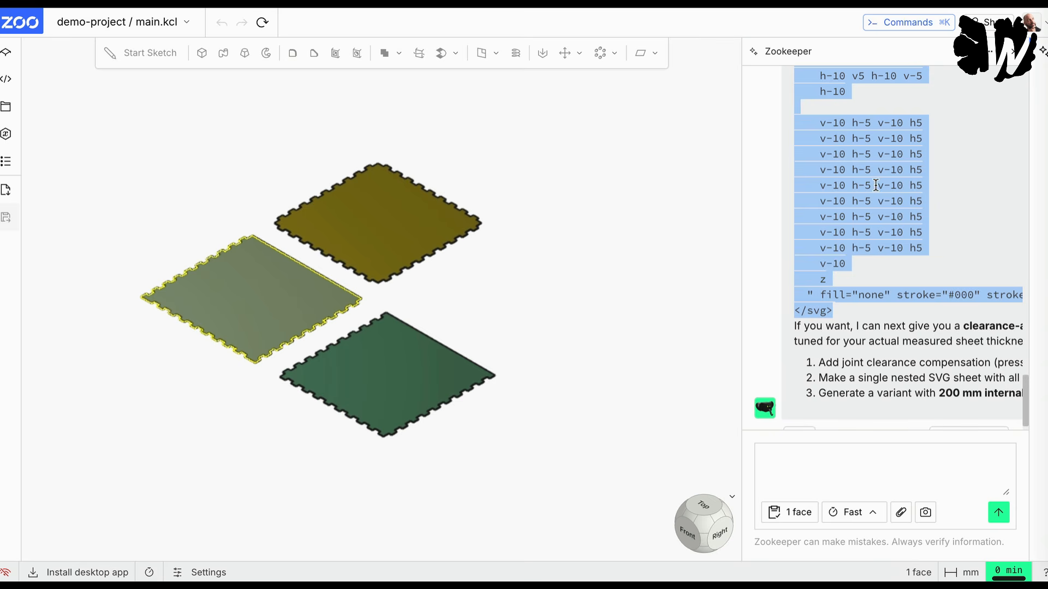
{"action": "left_click", "coordinate": [839, 281]}
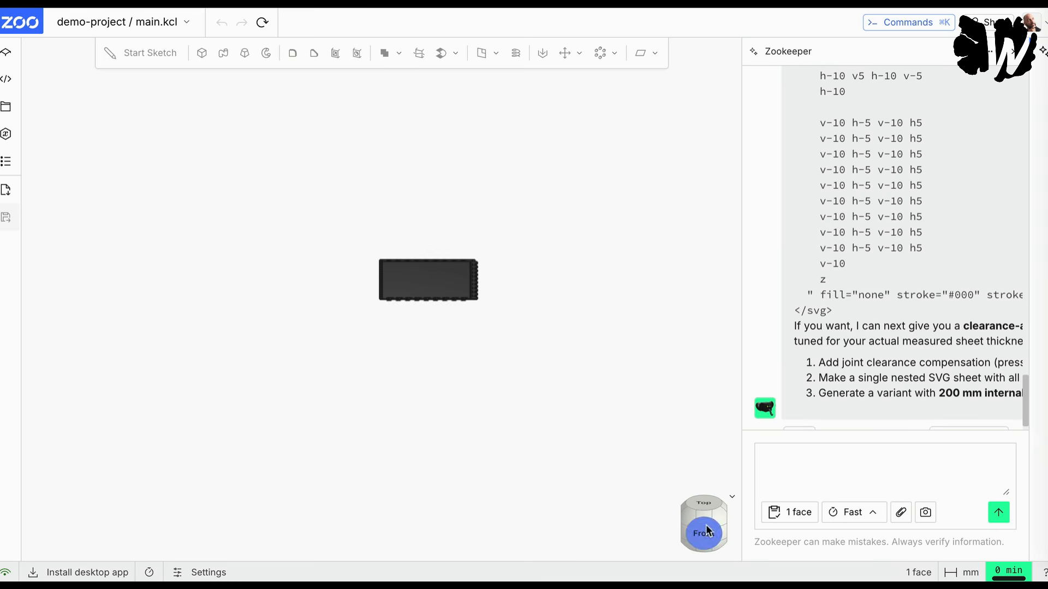
{"action": "left_click", "coordinate": [730, 500]}
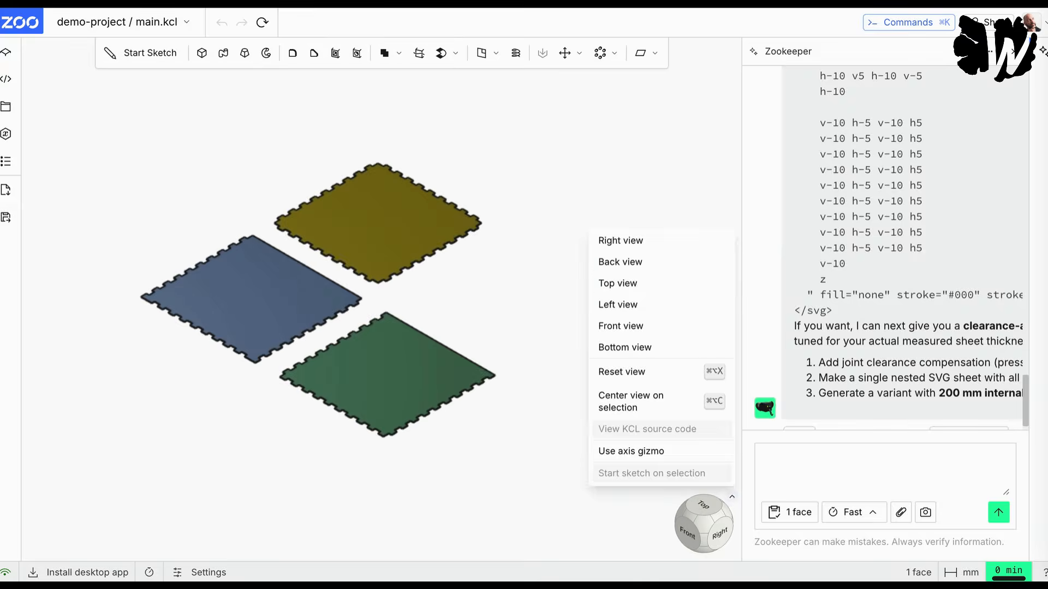
{"action": "left_click", "coordinate": [543, 478]}
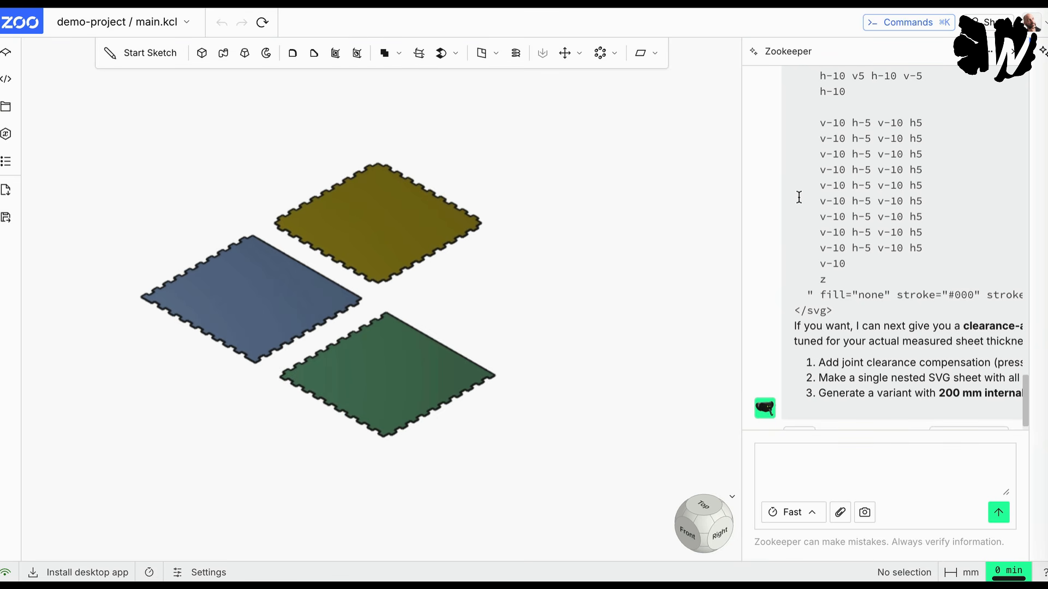
{"action": "scroll", "coordinate": [843, 296], "scroll_direction": "down", "scroll_amount": 2}
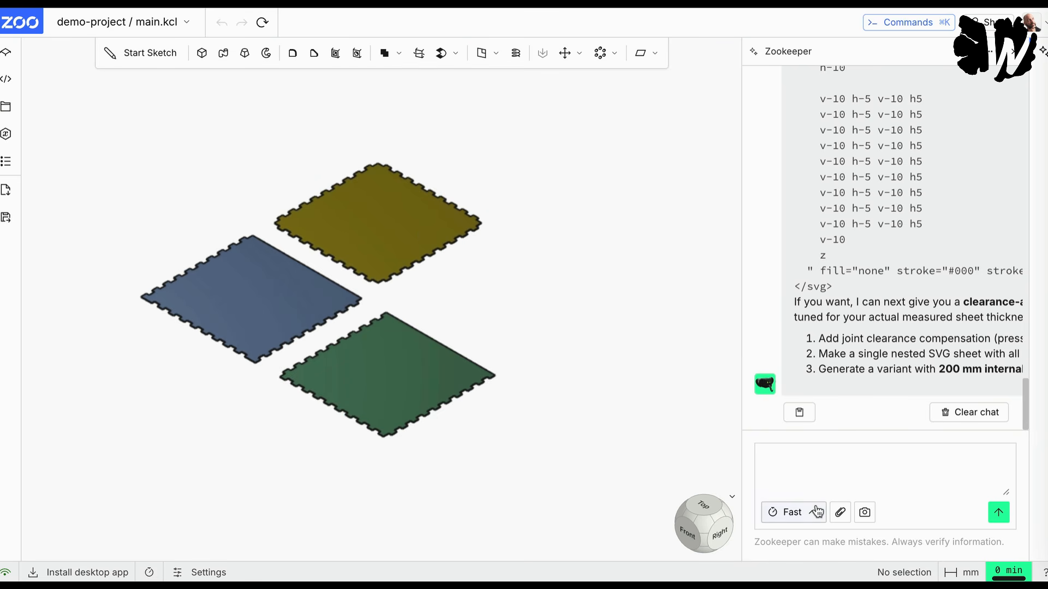
{"action": "left_click", "coordinate": [968, 415]}
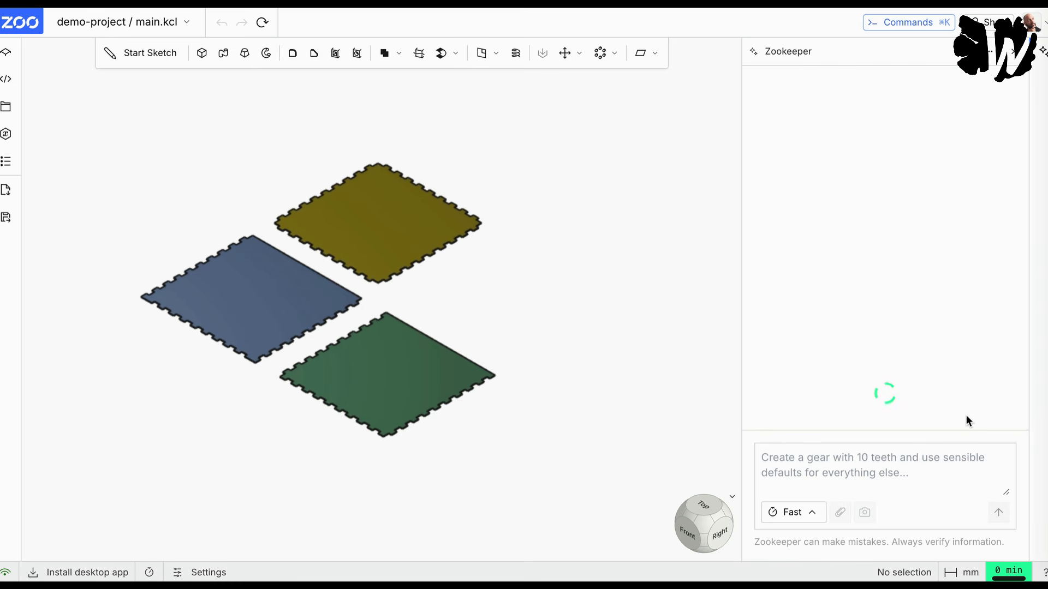
Step: Ask Zookeeper for a cut file of a new Shaper Origin Workstation shelf, the spoil board for double sided tape, using the included board's original dimensions
{"action": "left_click", "coordinate": [813, 458]}
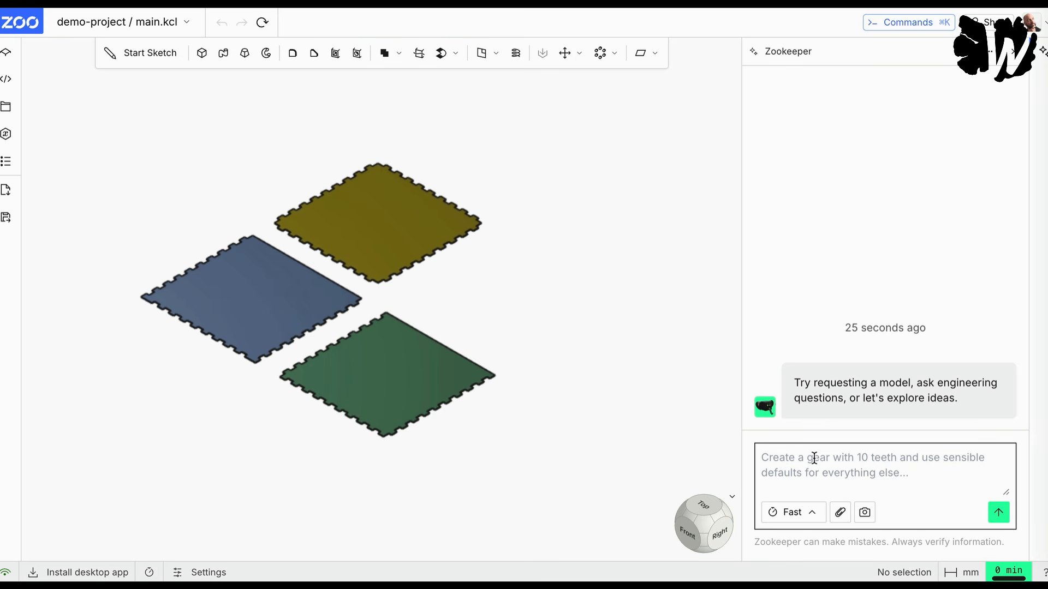
{"action": "type", "text": "I would l"}
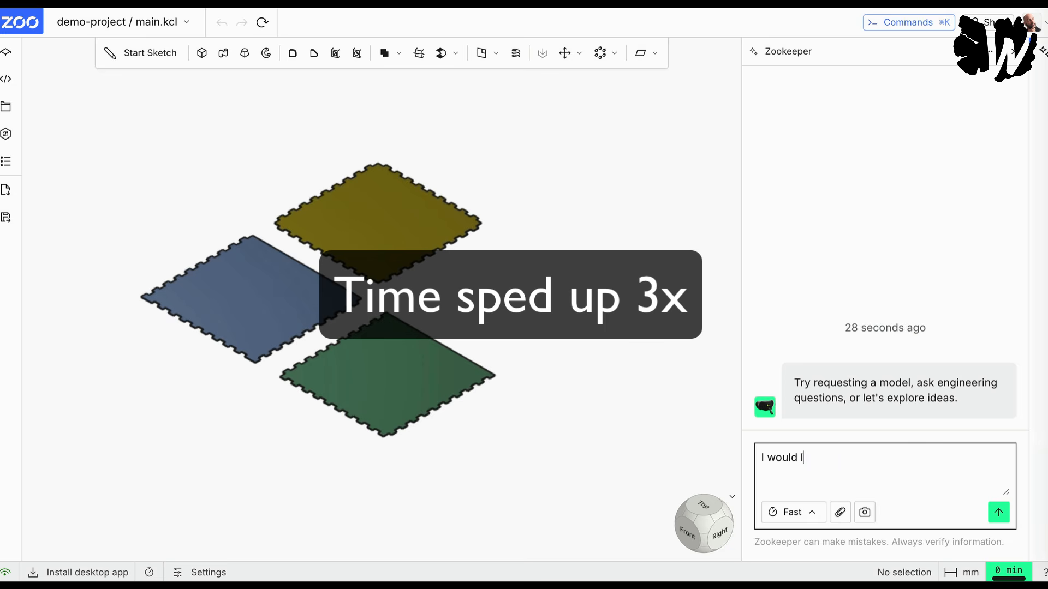
{"action": "type", "text": "ike to produce a new shelf for "}
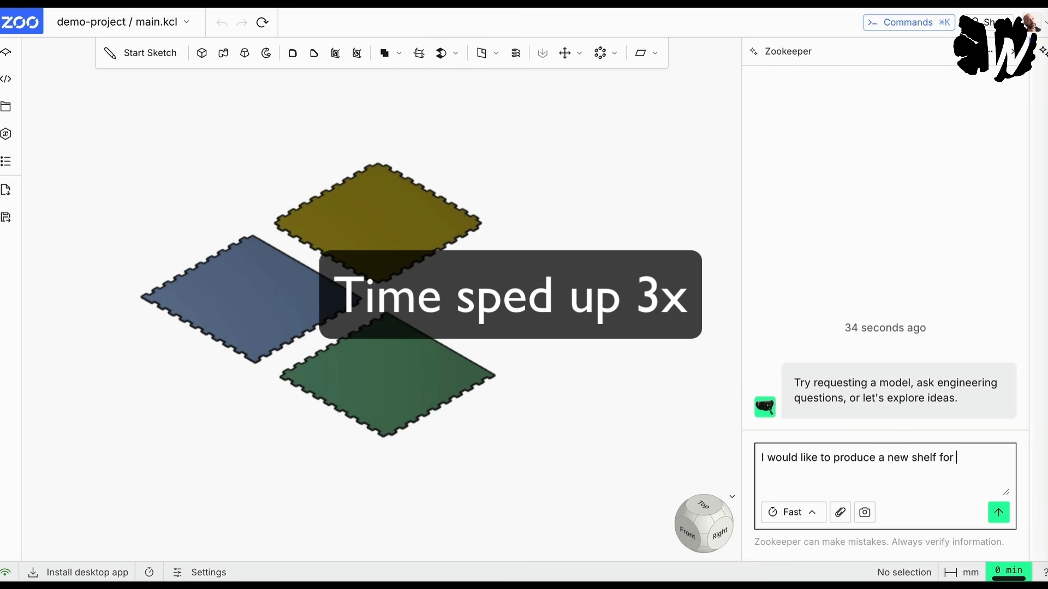
{"action": "type", "text": "the Shaper Origin Workstation. Thats the"}
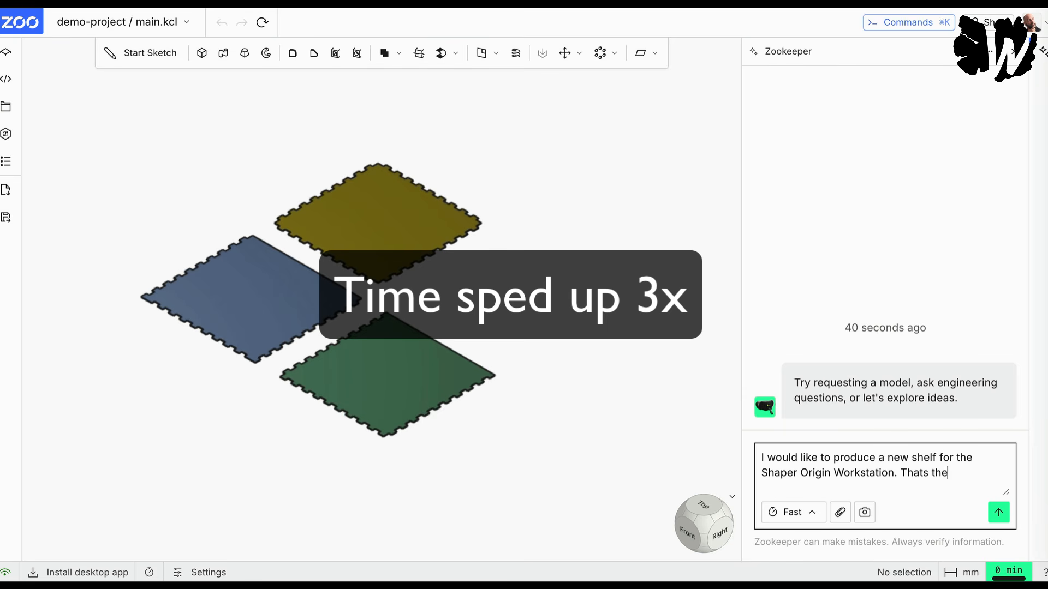
{"action": "type", "text": " spoil board used to attach "}
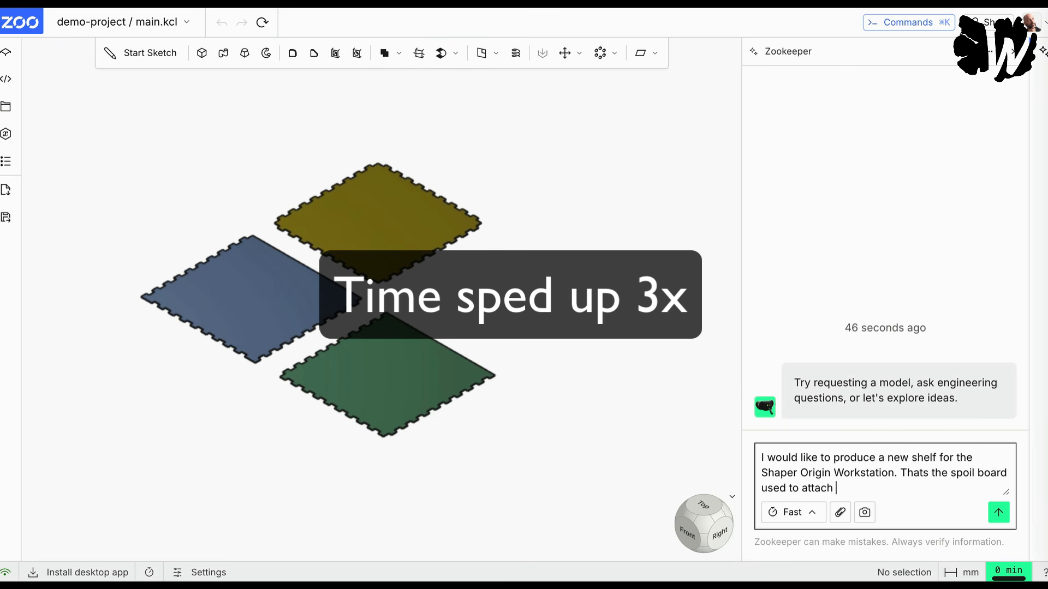
{"action": "type", "text": "your workpieces with double sided tape. "}
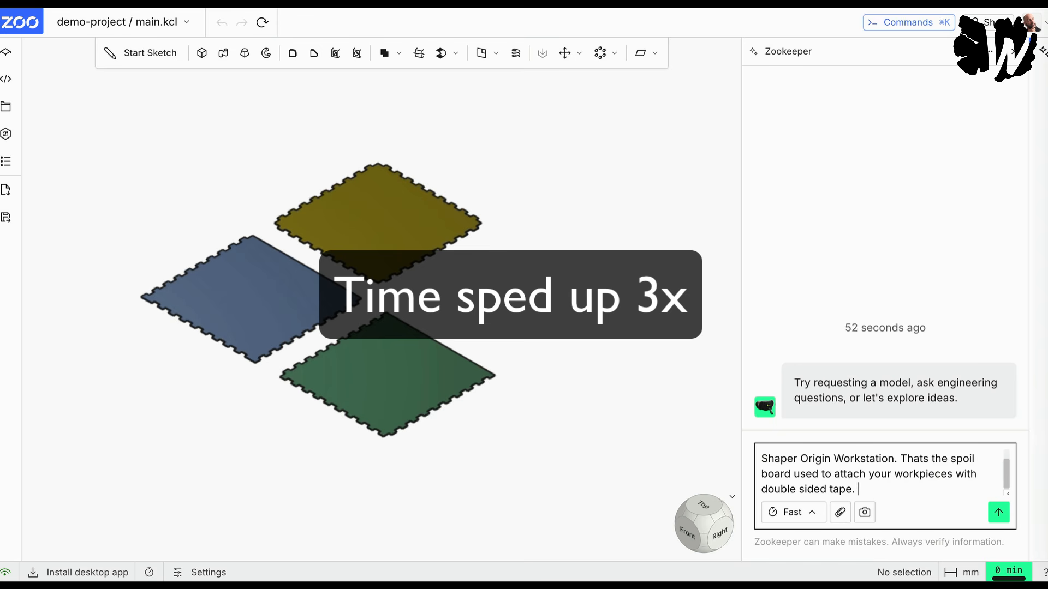
{"action": "type", "text": "Create the nessecary file to"}
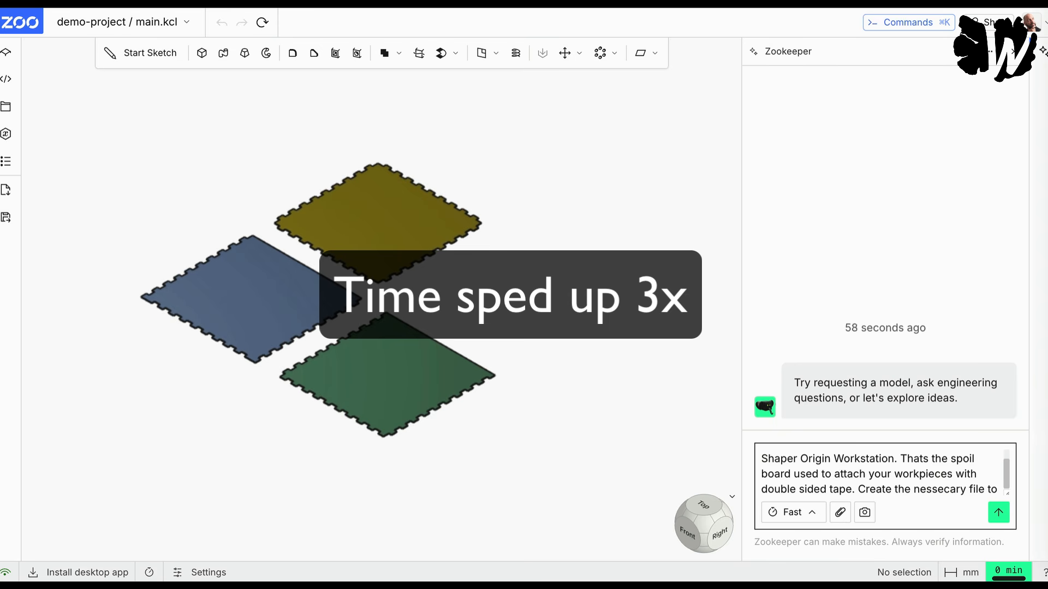
{"action": "type", "text": " cut out that spoil board "}
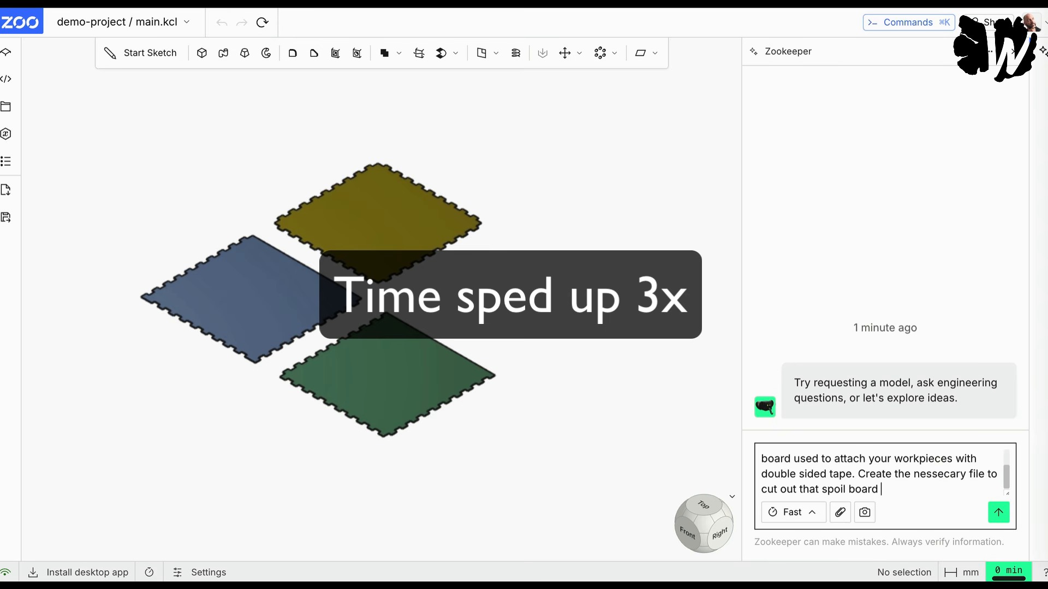
{"action": "type", "text": "using the original dimensions of the spoi"}
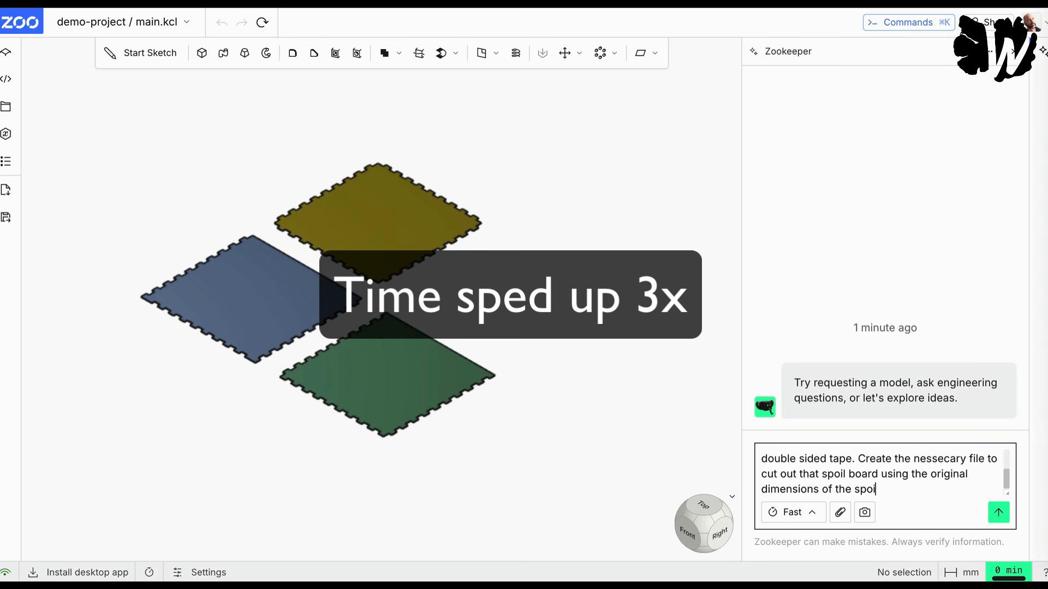
{"action": "type", "text": "l board included in the workstation"}
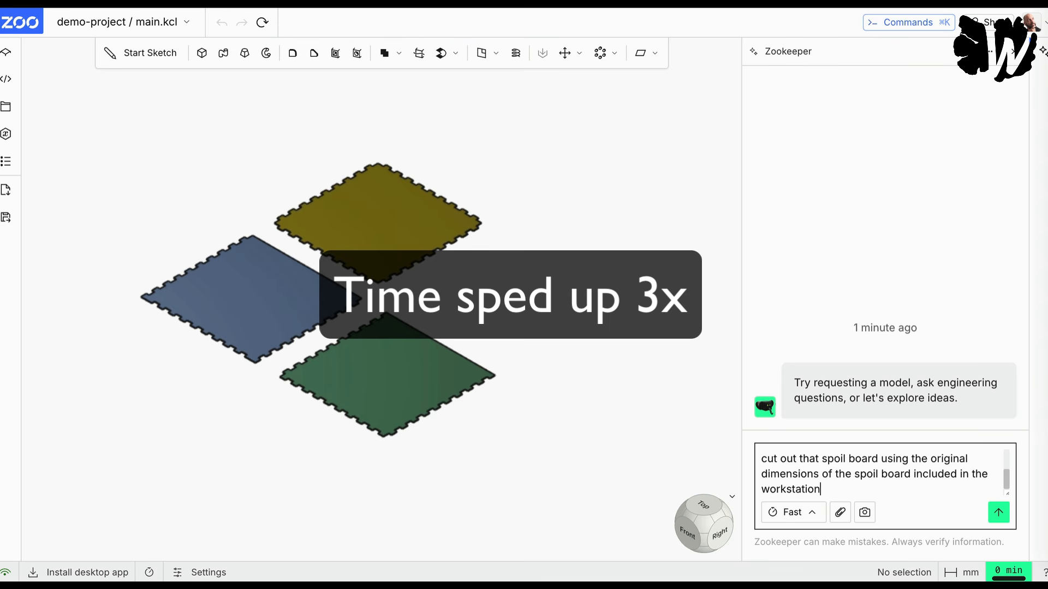
{"action": "type", "text": "."}
{"action": "key", "text": "Return"}
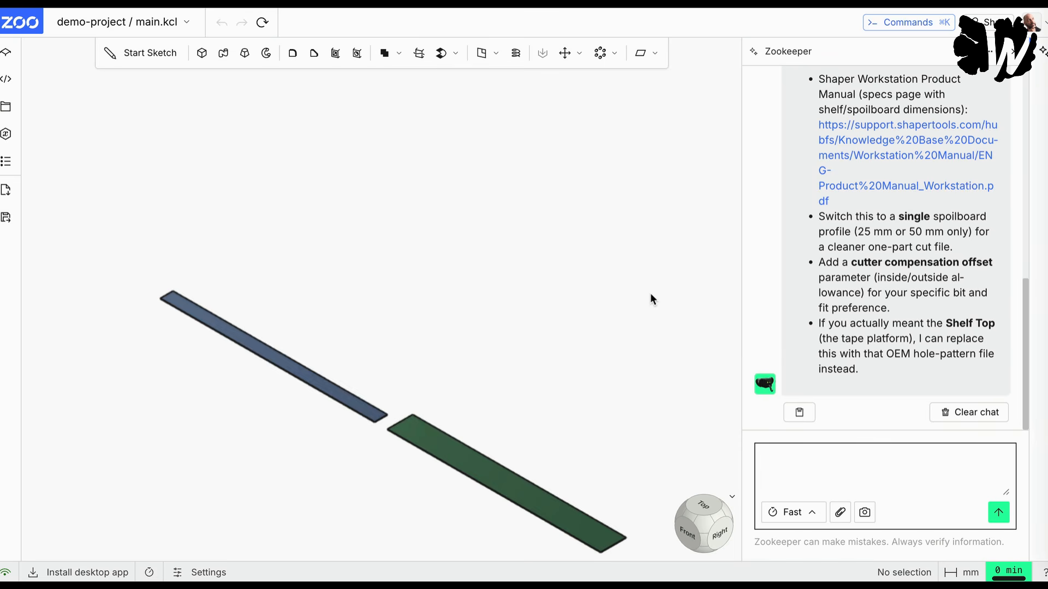
Step: Read Zookeeper's reply on the spoilboard template, checking its interpretation of the request, the dimensions, the cited source and the suggested follow-ups
{"action": "scroll", "coordinate": [872, 240], "scroll_direction": "up", "scroll_amount": 6}
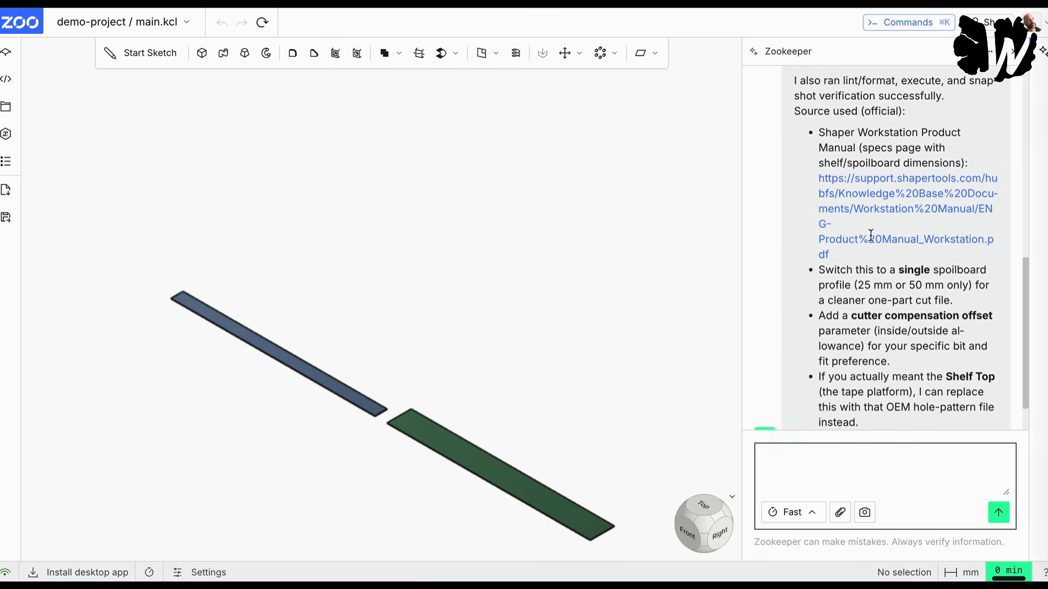
{"action": "scroll", "coordinate": [872, 240], "scroll_direction": "up", "scroll_amount": 1}
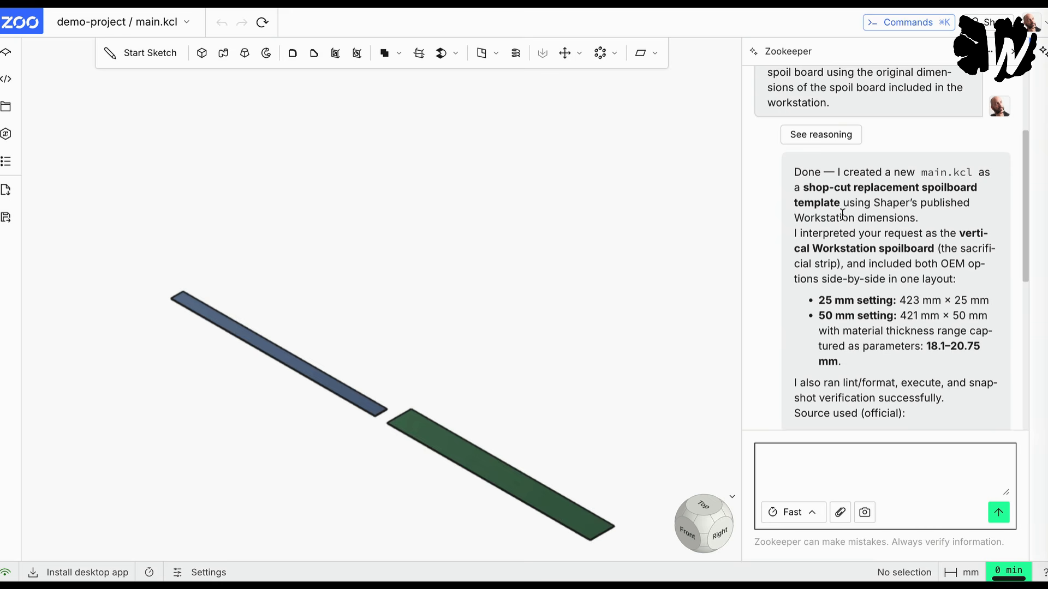
{"action": "scroll", "coordinate": [842, 213], "scroll_direction": "down", "scroll_amount": 1}
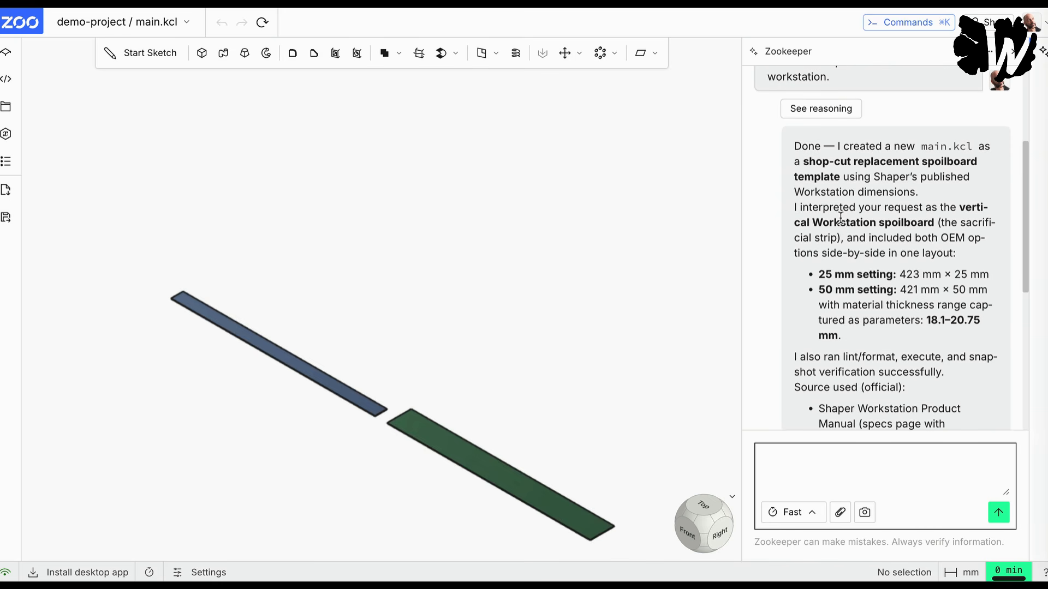
{"action": "scroll", "coordinate": [842, 216], "scroll_direction": "down", "scroll_amount": 1}
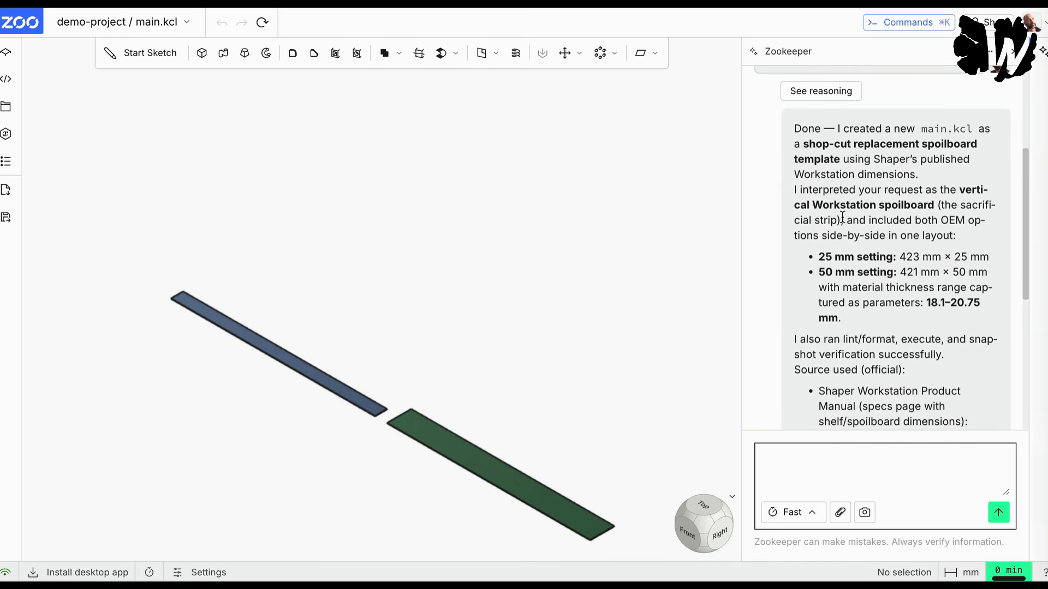
{"action": "scroll", "coordinate": [842, 217], "scroll_direction": "down", "scroll_amount": 2}
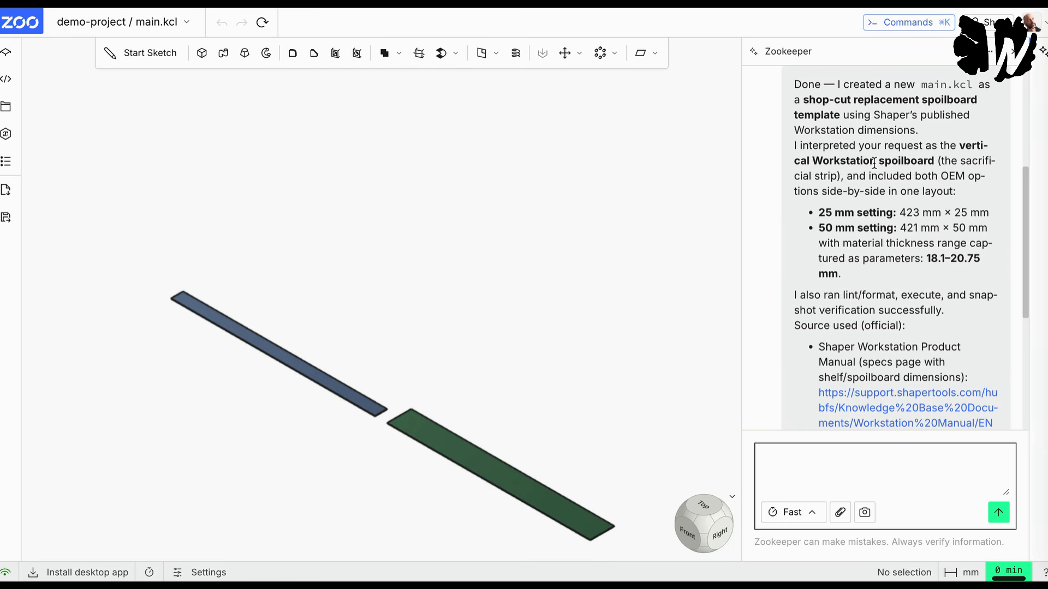
{"action": "scroll", "coordinate": [874, 162], "scroll_direction": "down", "scroll_amount": 1}
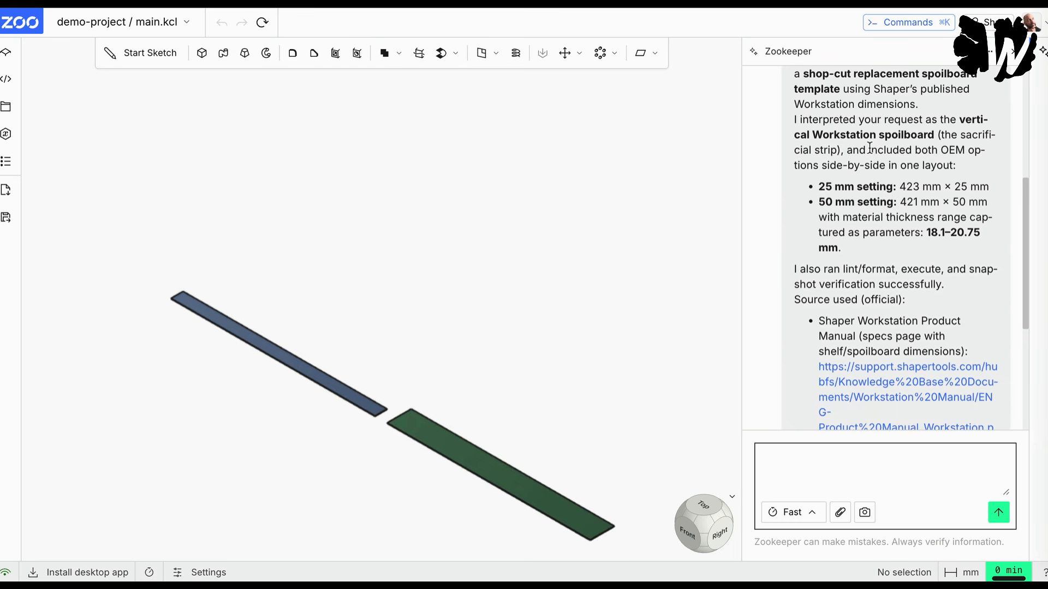
{"action": "scroll", "coordinate": [871, 146], "scroll_direction": "down", "scroll_amount": 1}
{"action": "scroll", "coordinate": [872, 147], "scroll_direction": "down", "scroll_amount": 3}
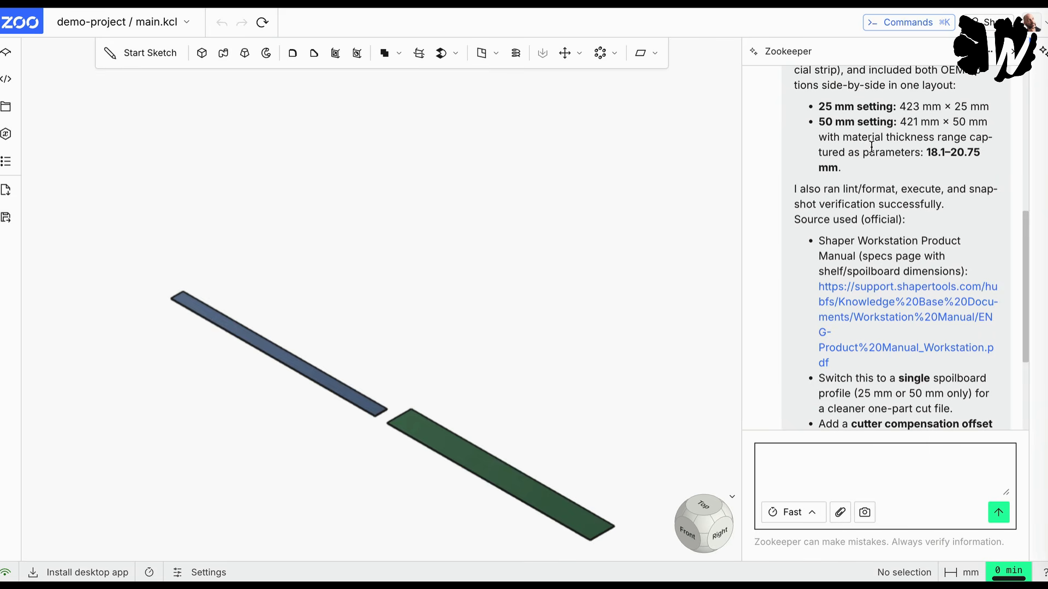
{"action": "scroll", "coordinate": [871, 145], "scroll_direction": "down", "scroll_amount": 3}
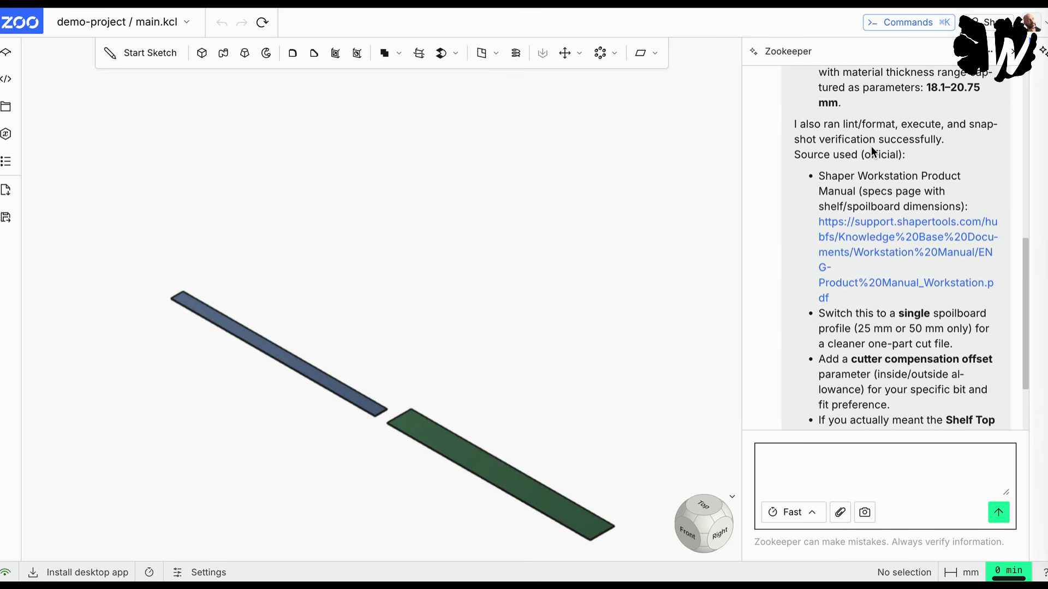
{"action": "scroll", "coordinate": [871, 148], "scroll_direction": "down", "scroll_amount": 2}
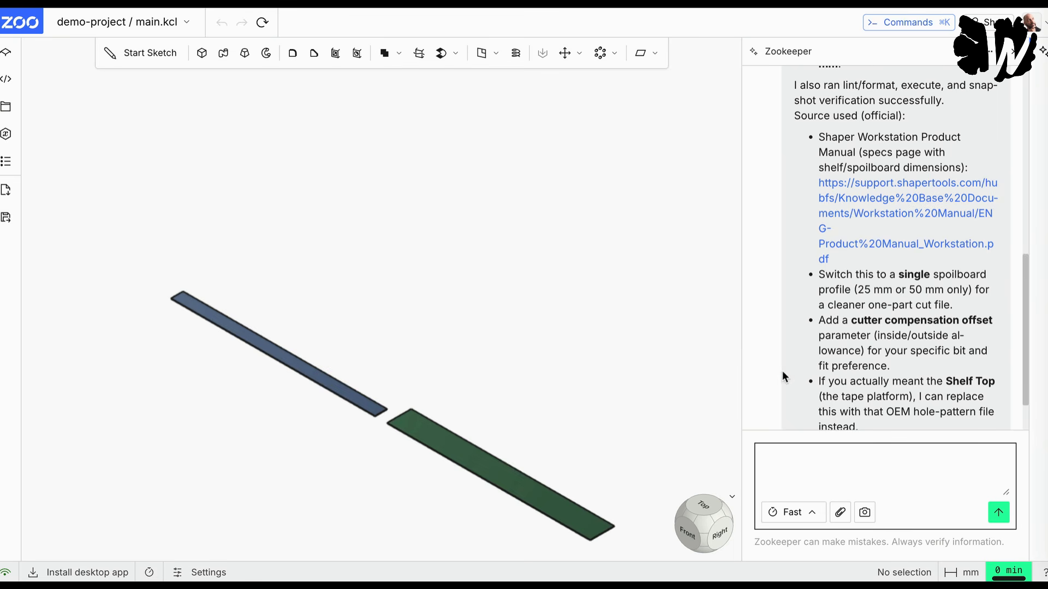
{"action": "scroll", "coordinate": [898, 397], "scroll_direction": "down", "scroll_amount": 2}
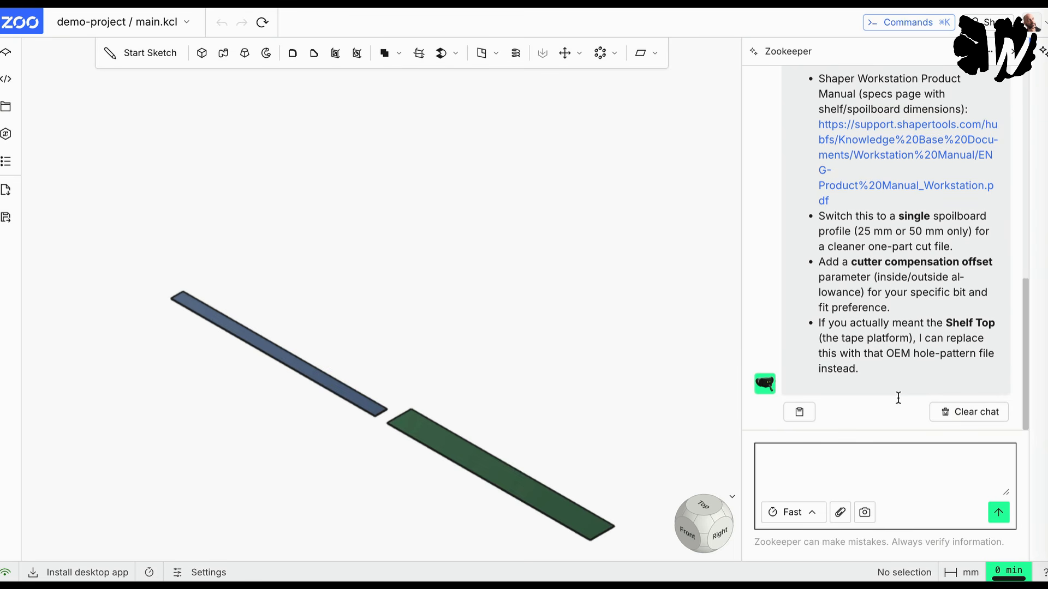
{"action": "scroll", "coordinate": [918, 235], "scroll_direction": "up", "scroll_amount": 1}
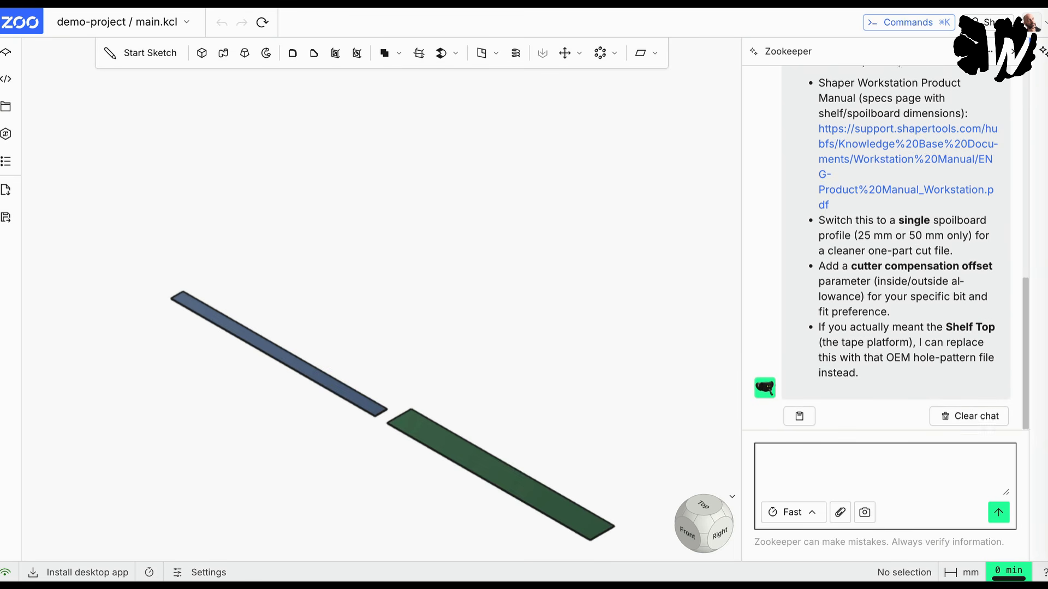
{"action": "scroll", "coordinate": [921, 239], "scroll_direction": "up", "scroll_amount": 1}
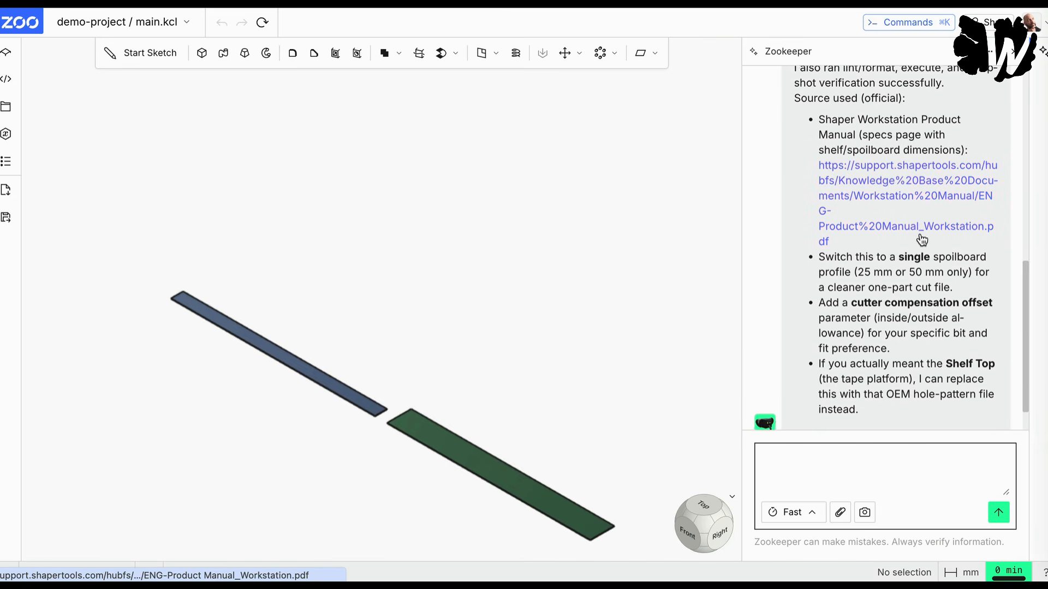
{"action": "scroll", "coordinate": [920, 235], "scroll_direction": "up", "scroll_amount": 1}
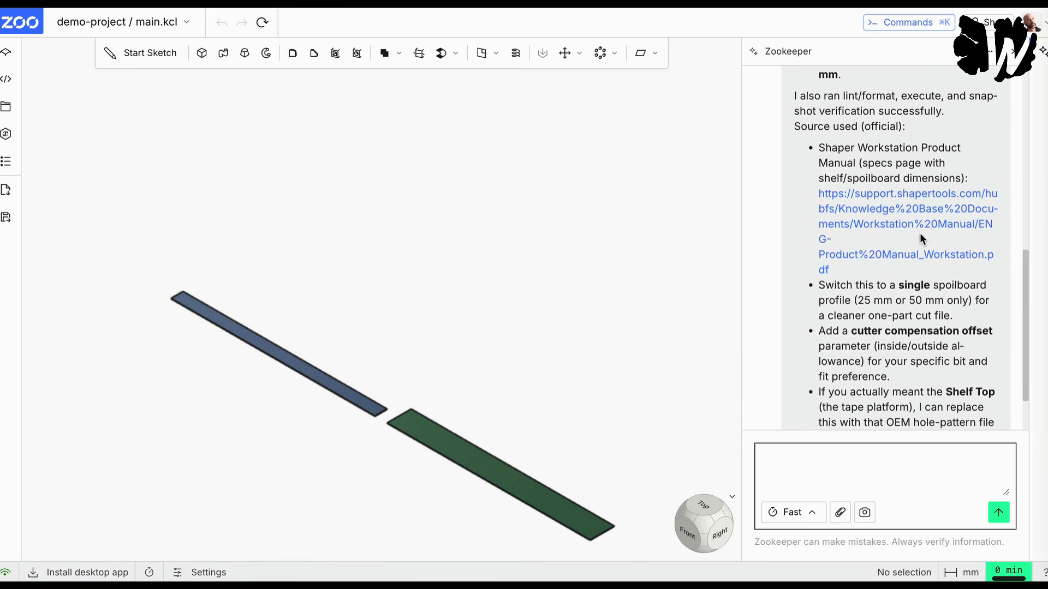
{"action": "scroll", "coordinate": [919, 233], "scroll_direction": "up", "scroll_amount": 2}
{"action": "scroll", "coordinate": [920, 236], "scroll_direction": "down", "scroll_amount": 4}
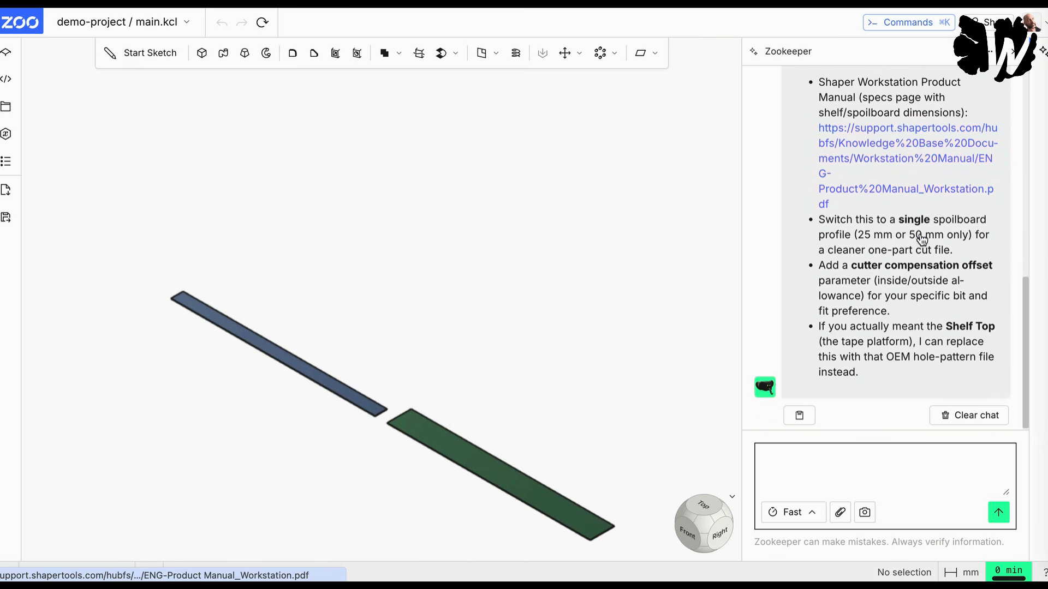
{"action": "scroll", "coordinate": [943, 334], "scroll_direction": "down", "scroll_amount": 1}
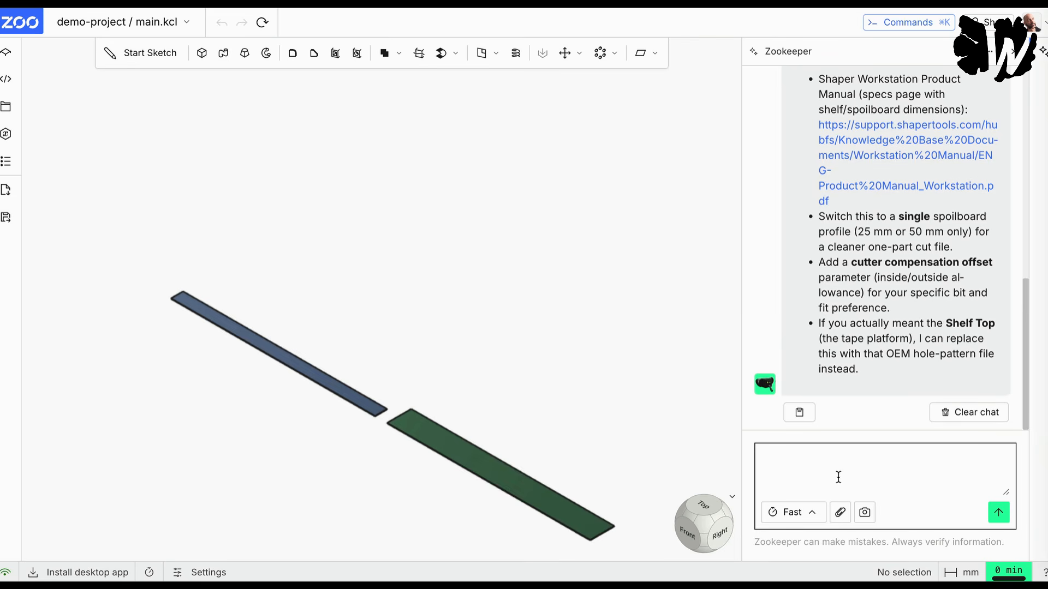
Step: Reply "yes, please the shelf top" to have Zookeeper replace the spoilboard strips with the Shelf Top, and look over its answer
{"action": "type", "text": "yes, please the shelf top"}
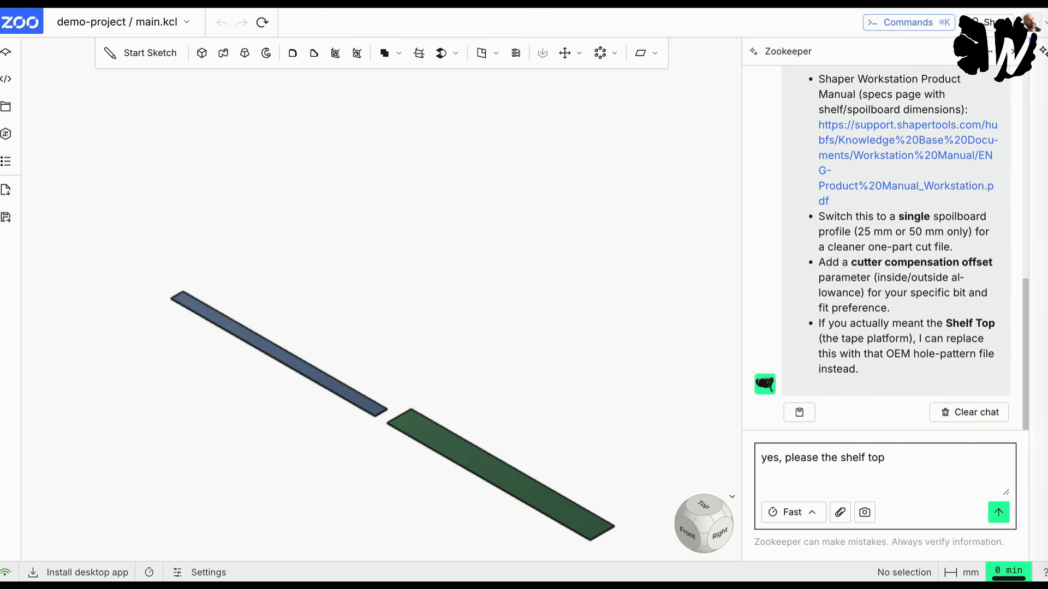
{"action": "key", "text": "Return"}
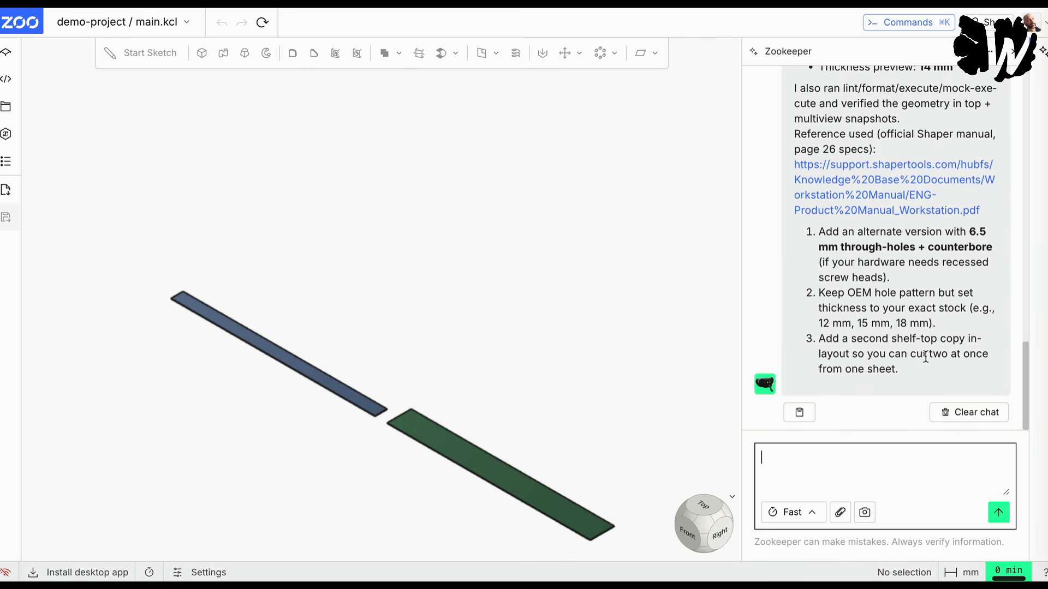
{"action": "scroll", "coordinate": [871, 241], "scroll_direction": "up", "scroll_amount": 1}
{"action": "scroll", "coordinate": [872, 245], "scroll_direction": "down", "scroll_amount": 1}
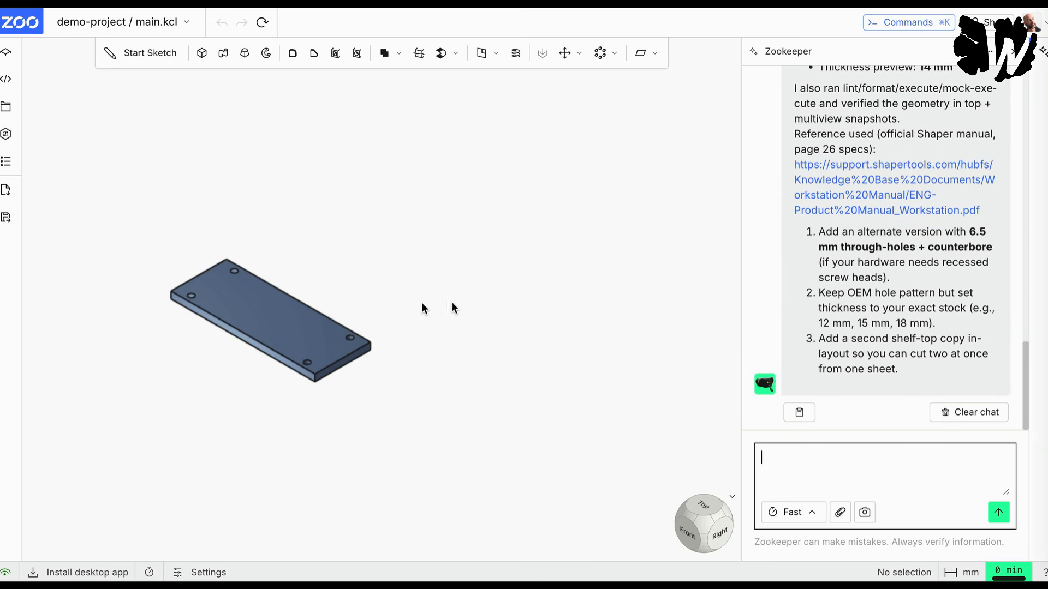
Step: Read through Zookeeper's shelf top reply, checking the overall size, hole pattern, hole diameter, thickness, cited manual and suggested follow-ups
{"action": "scroll", "coordinate": [859, 306], "scroll_direction": "up", "scroll_amount": 2}
{"action": "scroll", "coordinate": [859, 306], "scroll_direction": "up", "scroll_amount": 5}
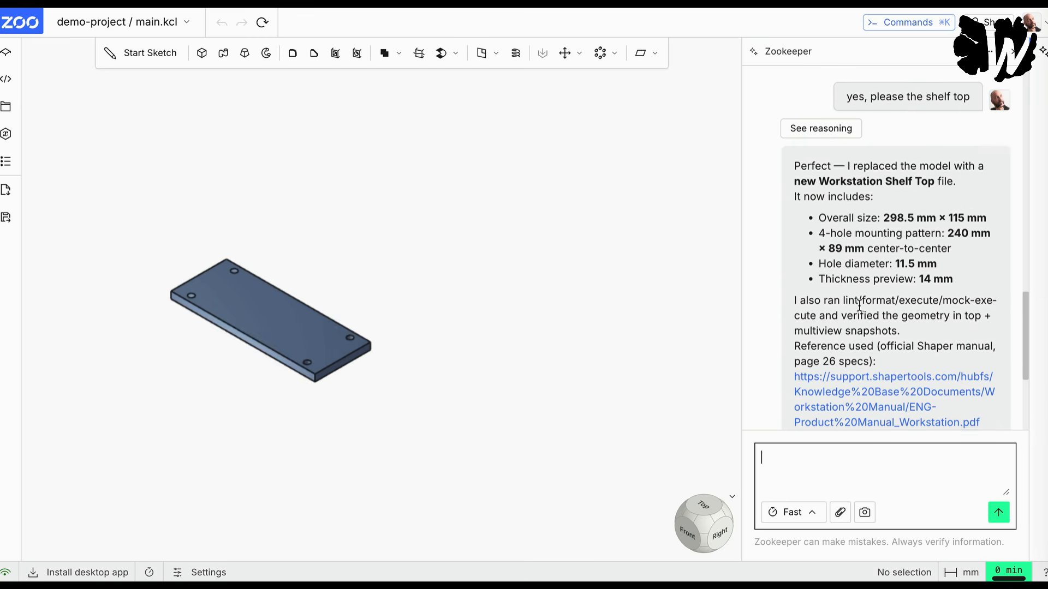
{"action": "scroll", "coordinate": [852, 247], "scroll_direction": "down", "scroll_amount": 3}
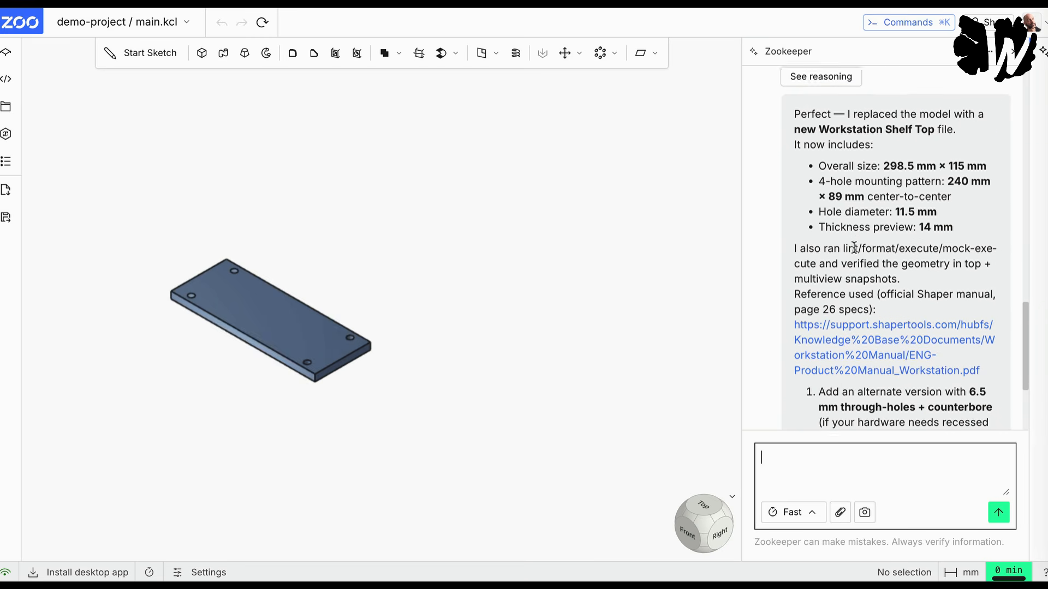
{"action": "scroll", "coordinate": [894, 181], "scroll_direction": "down", "scroll_amount": 1}
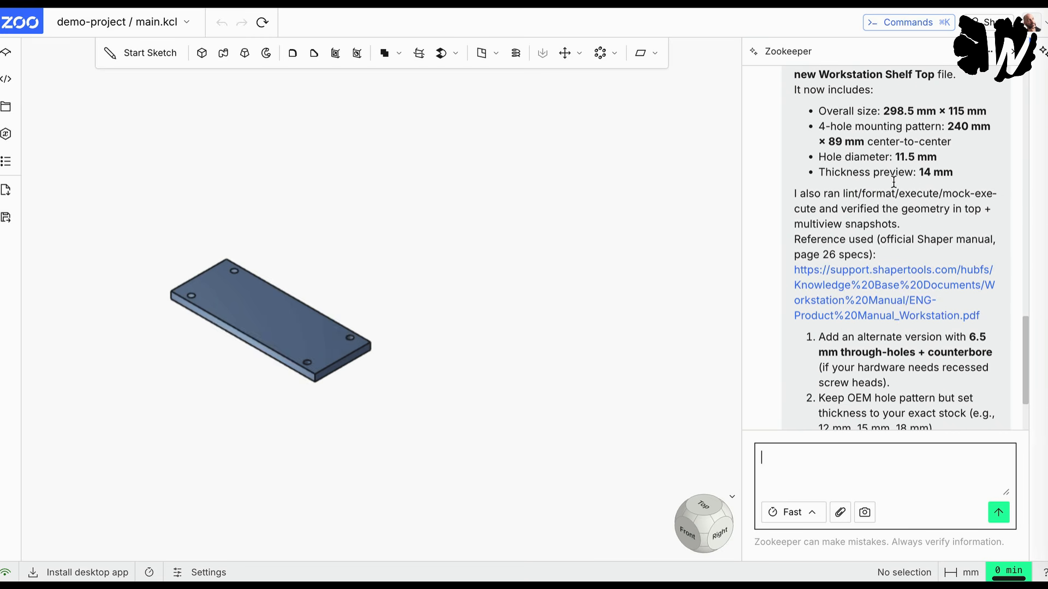
{"action": "scroll", "coordinate": [898, 158], "scroll_direction": "down", "scroll_amount": 1}
{"action": "scroll", "coordinate": [898, 157], "scroll_direction": "down", "scroll_amount": 1}
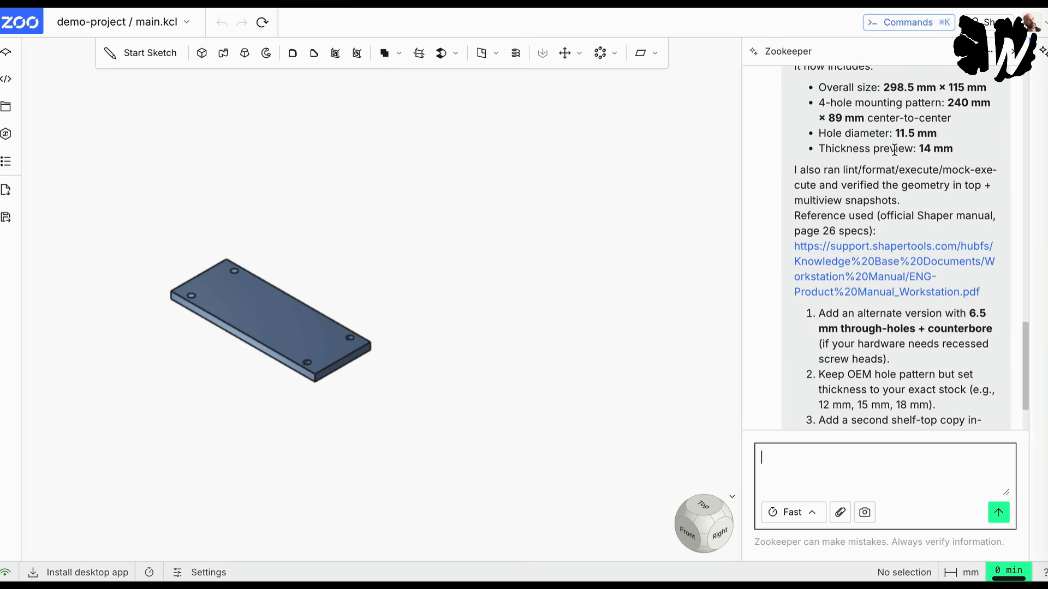
{"action": "scroll", "coordinate": [895, 149], "scroll_direction": "down", "scroll_amount": 1}
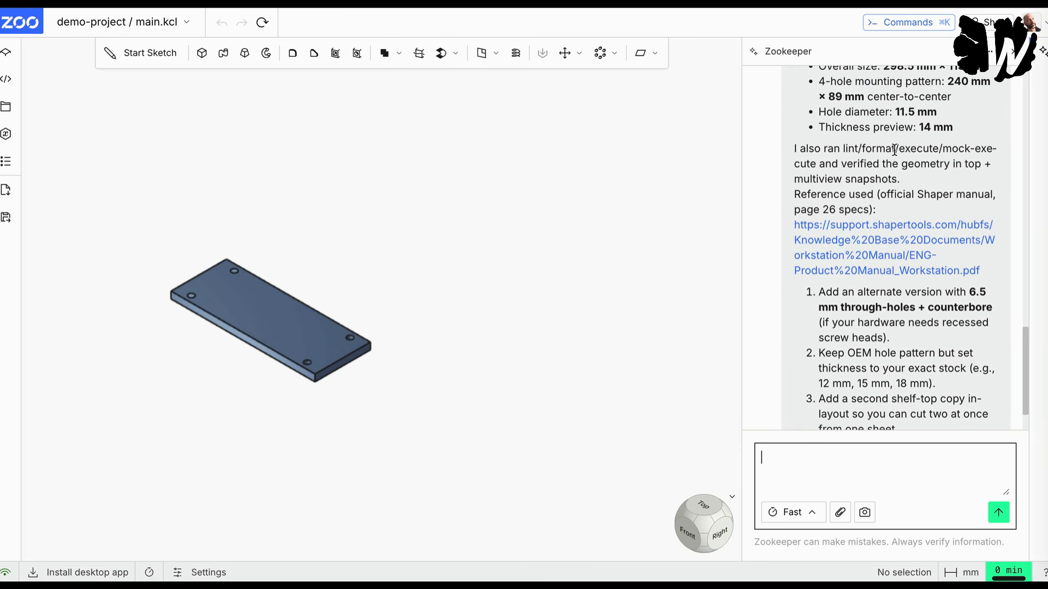
{"action": "scroll", "coordinate": [895, 150], "scroll_direction": "down", "scroll_amount": 1}
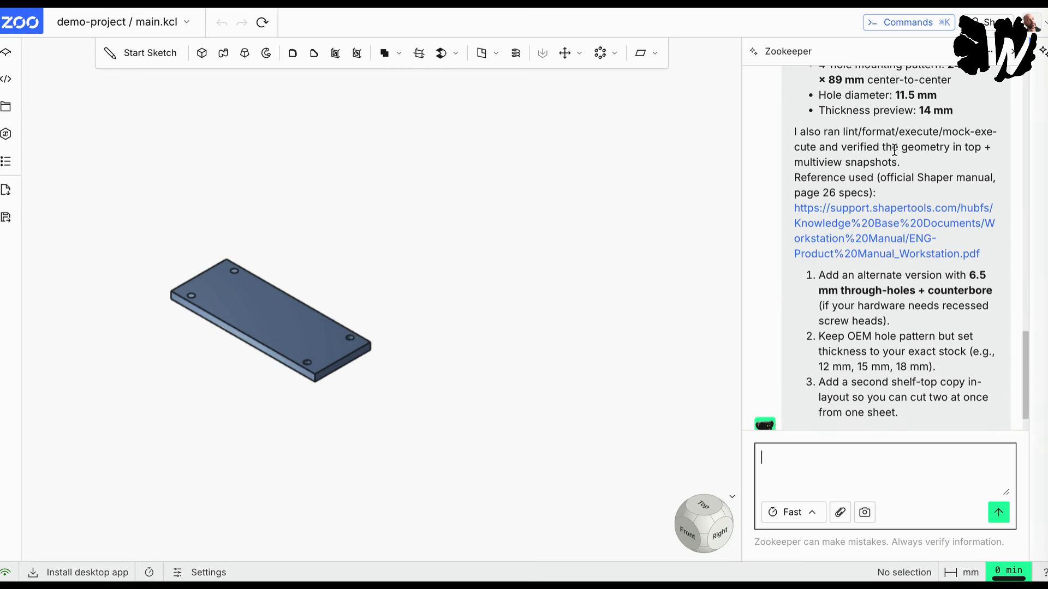
{"action": "scroll", "coordinate": [895, 150], "scroll_direction": "down", "scroll_amount": 2}
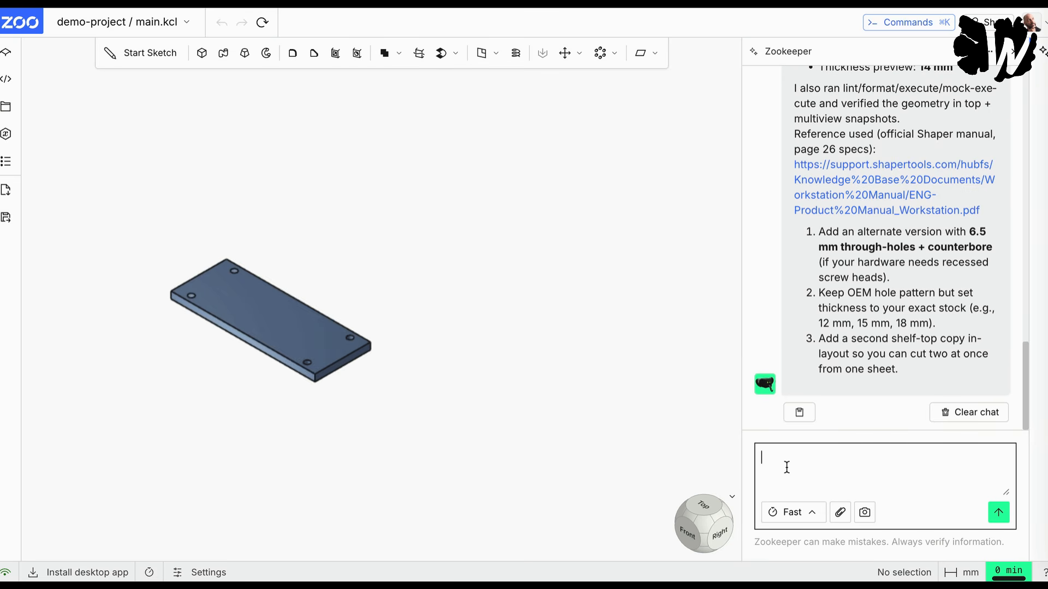
Step: Ask Zookeeper for the .svg file needed to cut the shelf top with the Shaper Origin
{"action": "type", "text": "n"}
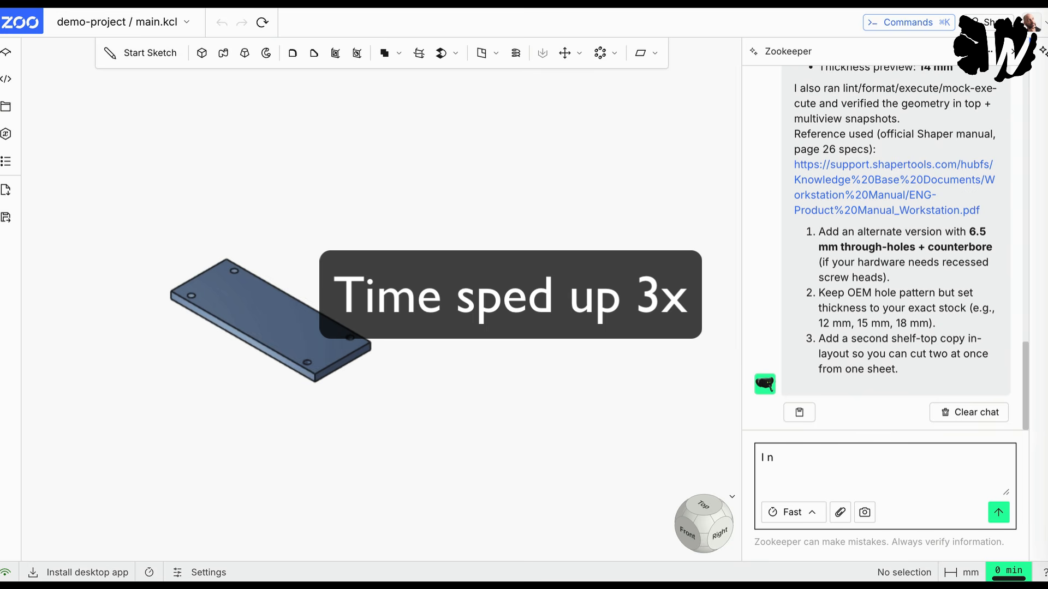
{"action": "key", "text": "BackSpace"}
{"action": "type", "text": "ow I need the .svg file to c"}
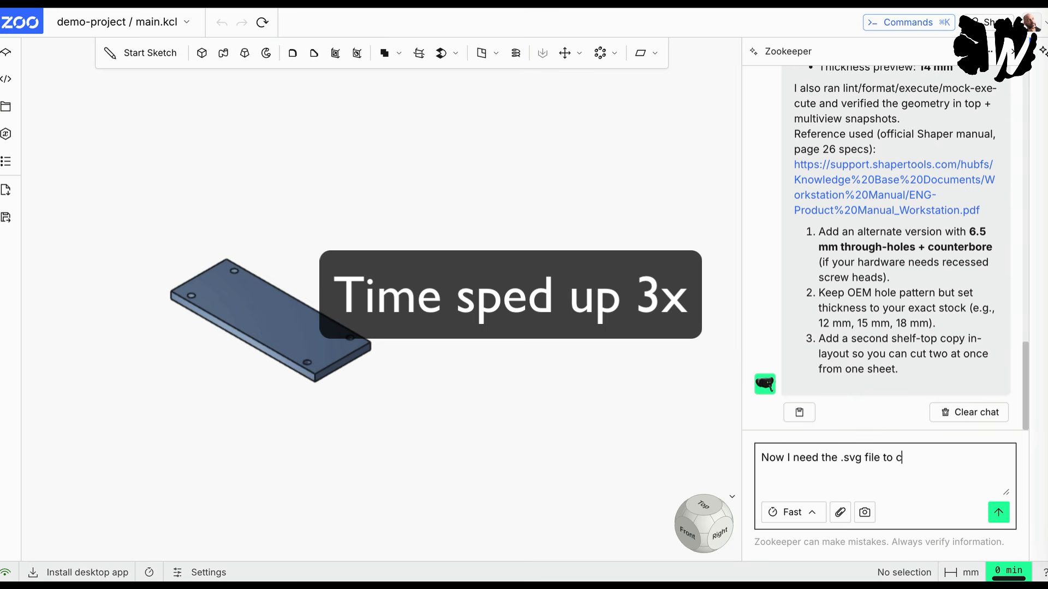
{"action": "type", "text": "ut it with my shaper origin"}
{"action": "key", "text": "Return"}
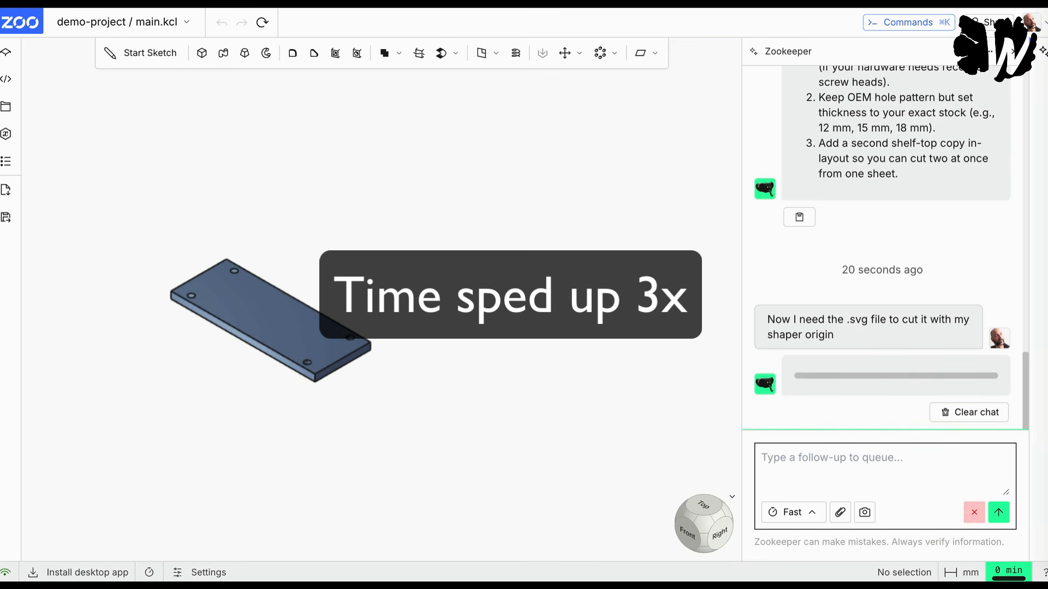
Step: Check which file types the model can be exported to, without exporting anything
{"action": "left_click", "coordinate": [5, 217]}
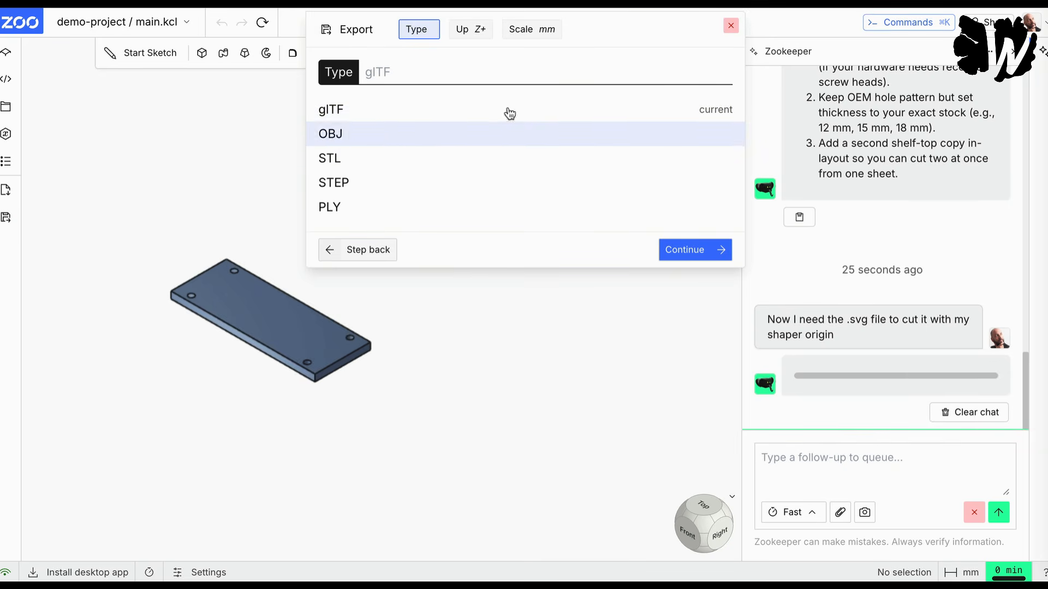
{"action": "left_click", "coordinate": [730, 25]}
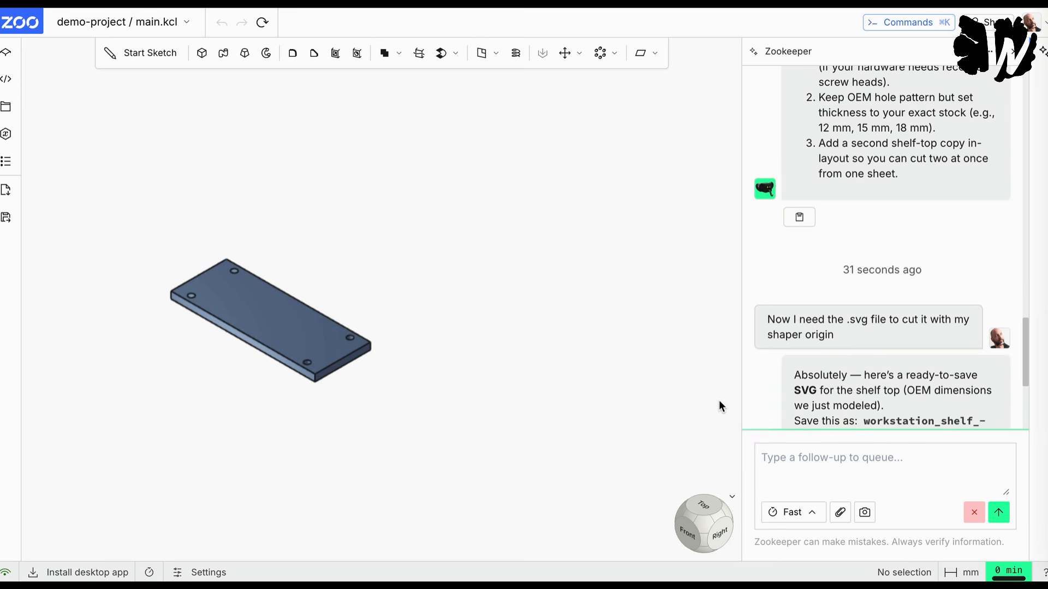
Step: Copy the complete SVG code for the shelf top from Zookeeper's reply, from the xml declaration to the closing svg tag
{"action": "scroll", "coordinate": [939, 233], "scroll_direction": "down", "scroll_amount": 4}
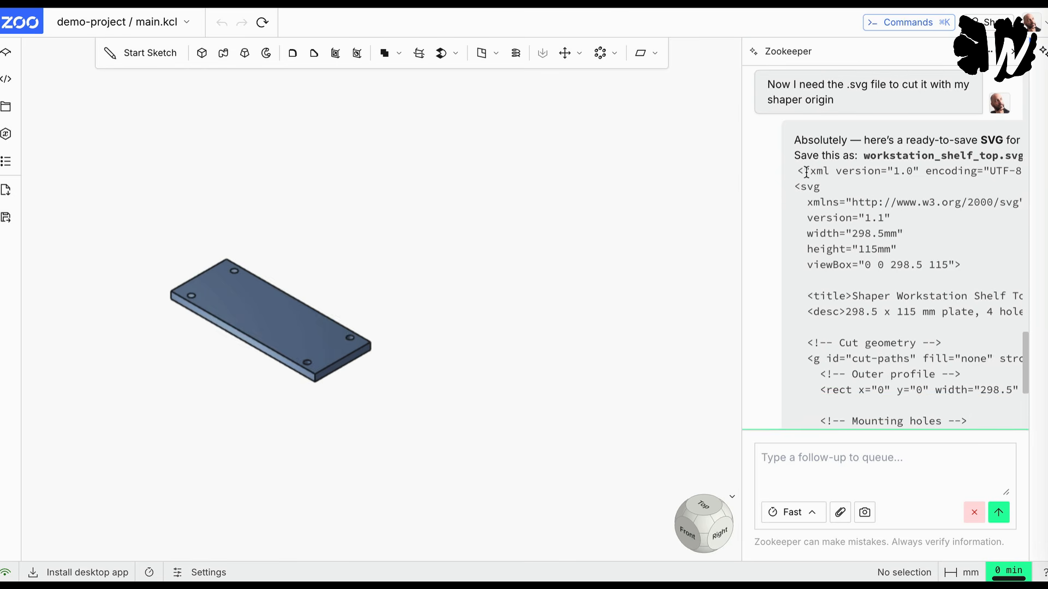
{"action": "scroll", "coordinate": [850, 248], "scroll_direction": "up", "scroll_amount": 4}
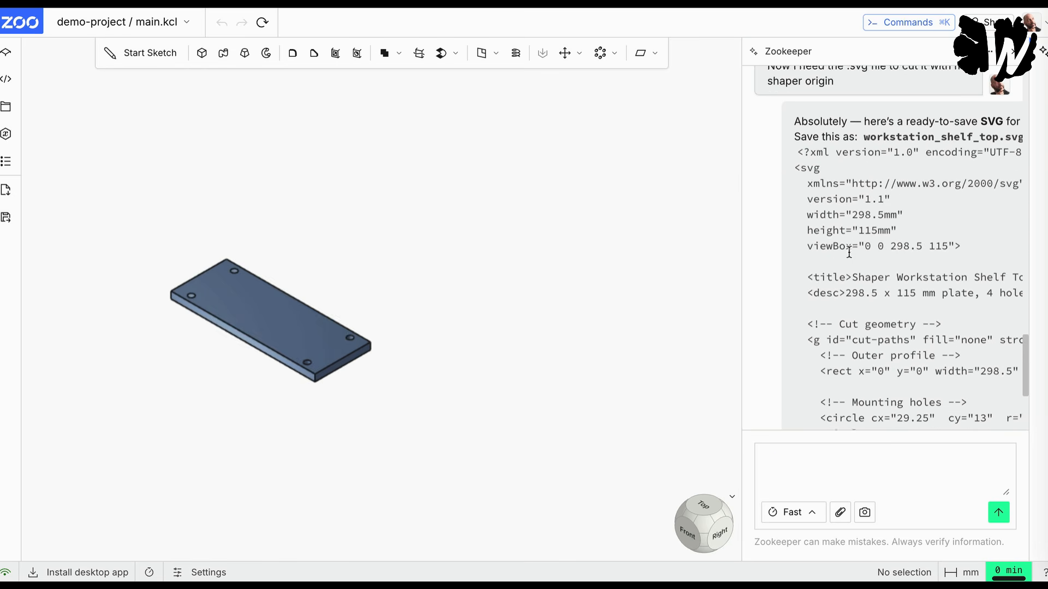
{"action": "left_click_drag", "start_coordinate": [796, 147], "coordinate": [861, 251]}
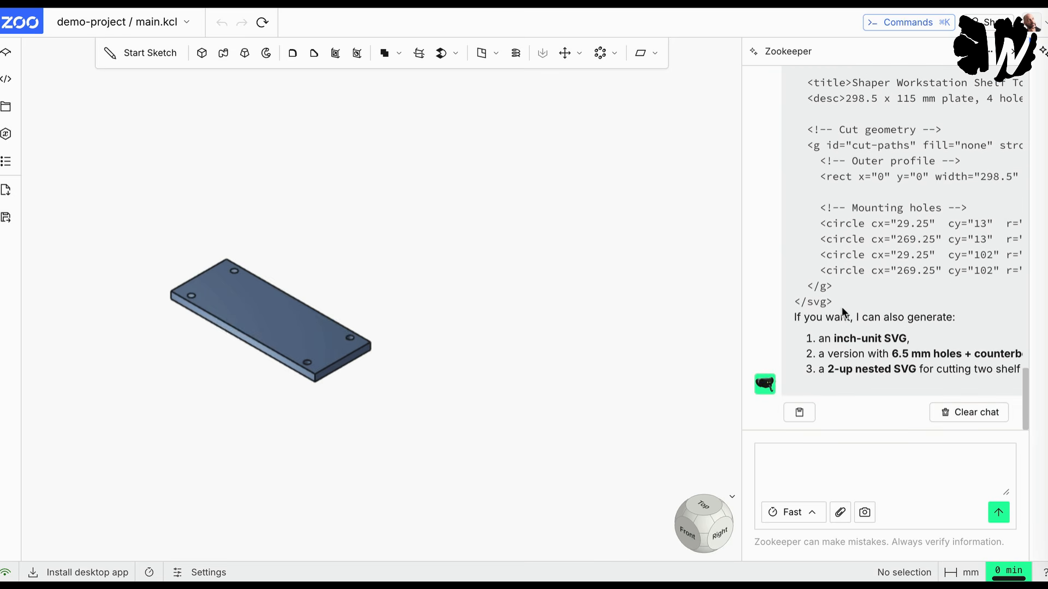
{"action": "left_click", "coordinate": [841, 305], "text": "shift"}
{"action": "key", "text": "super+c"}
Step: Paste the SVG code into a new text editor document and save it as Shelf.svg in Downloads
{"action": "left_click", "coordinate": [1045, 281]}
{"action": "key", "text": "super+n"}
{"action": "key", "text": "super+v"}
{"action": "key", "text": "super+s"}
{"action": "type", "text": "S"}
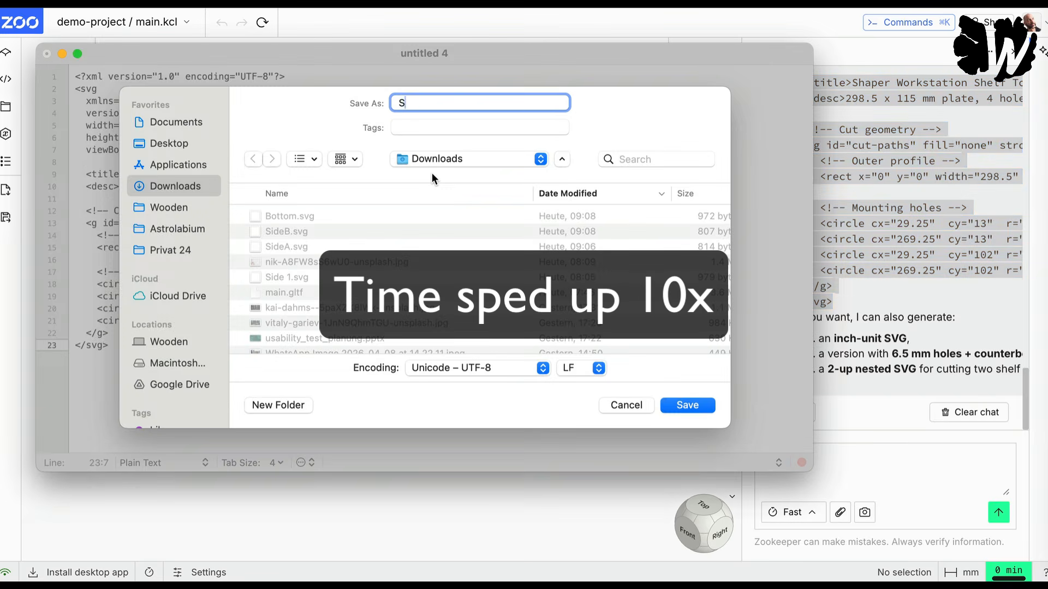
{"action": "type", "text": "helf.svg"}
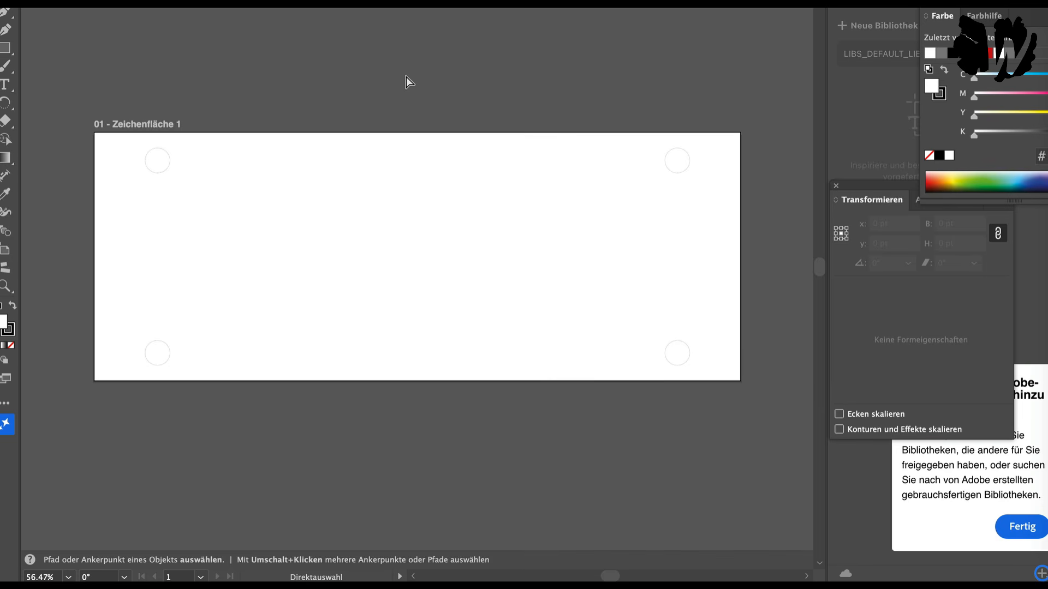
Step: Inspect the shelf drawing in Illustrator, selecting the outer rectangle and the mounting-hole circles one at a time to check their geometry
{"action": "left_click", "coordinate": [168, 167]}
{"action": "left_click", "coordinate": [178, 336]}
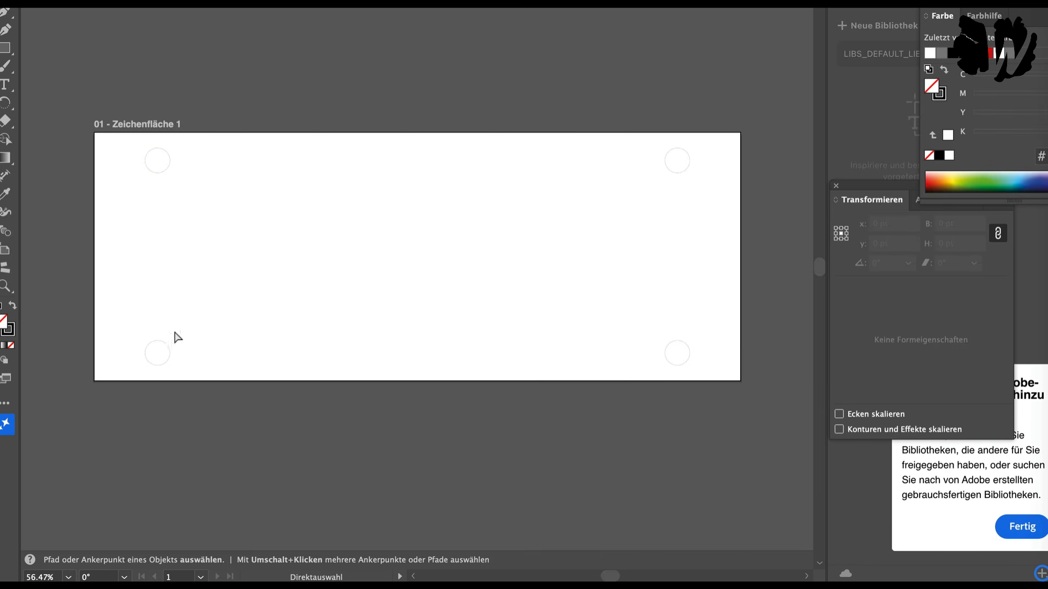
{"action": "left_click", "coordinate": [168, 362]}
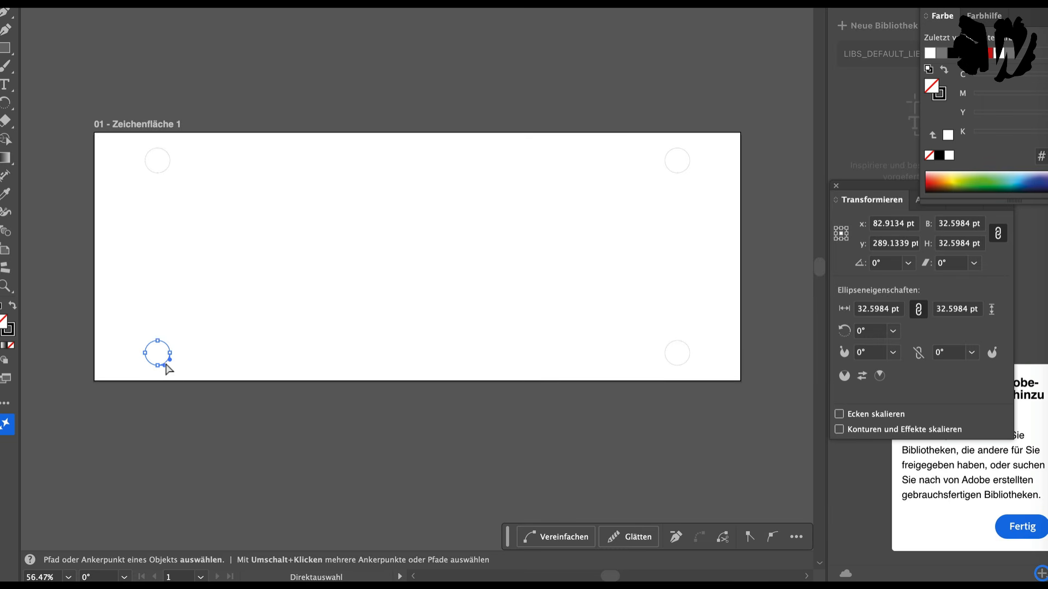
{"action": "left_click", "coordinate": [96, 226]}
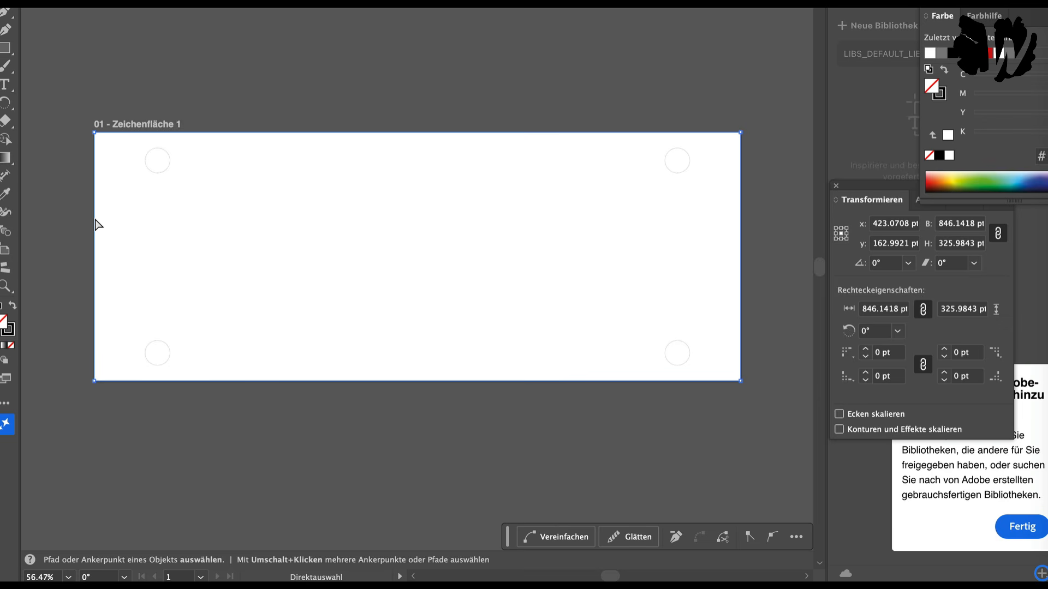
{"action": "left_click", "coordinate": [161, 169]}
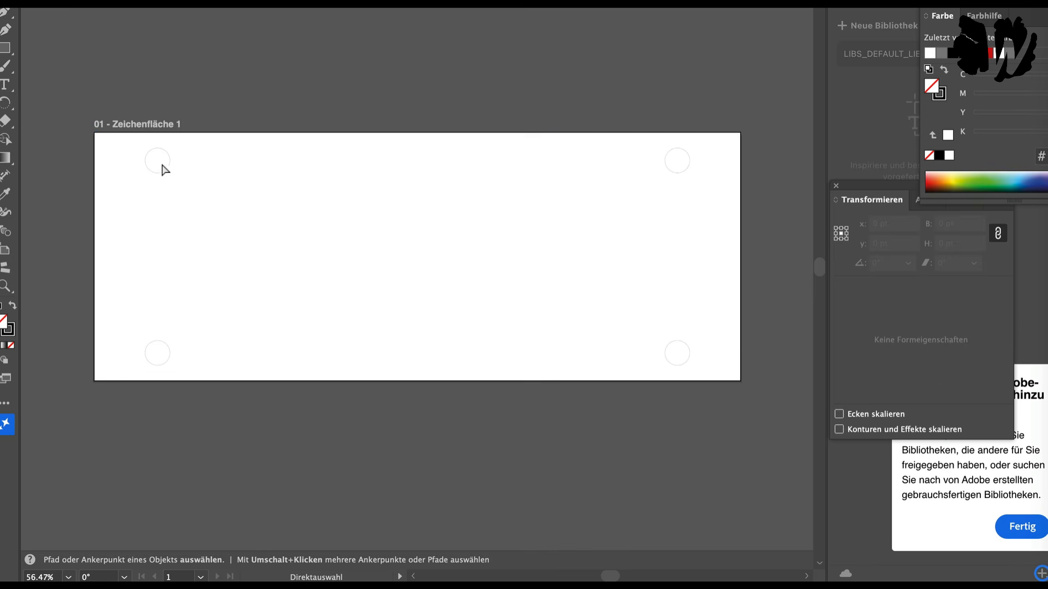
{"action": "left_click", "coordinate": [163, 173]}
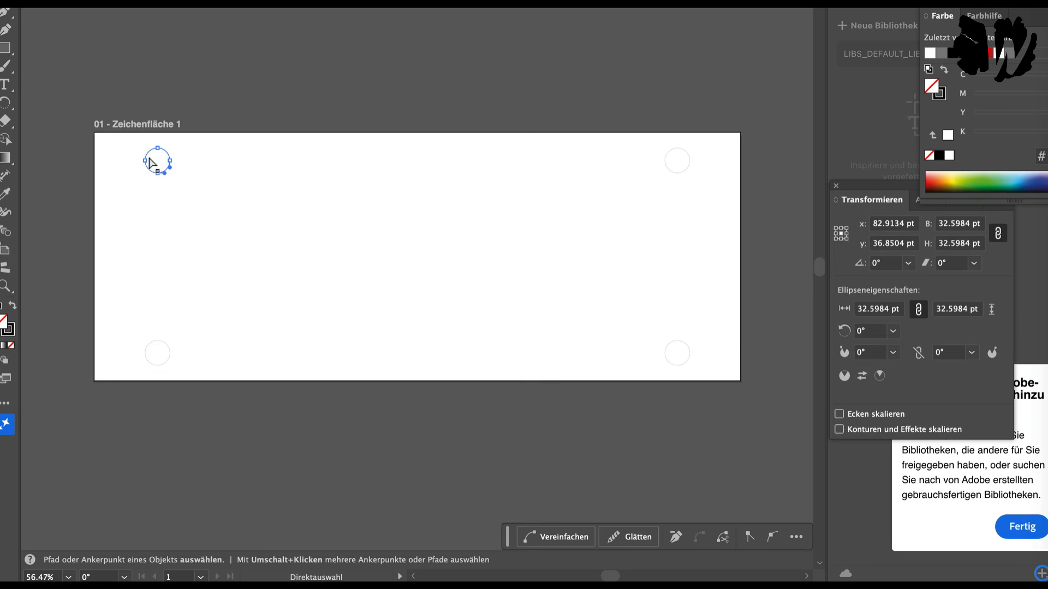
{"action": "left_click", "coordinate": [167, 363]}
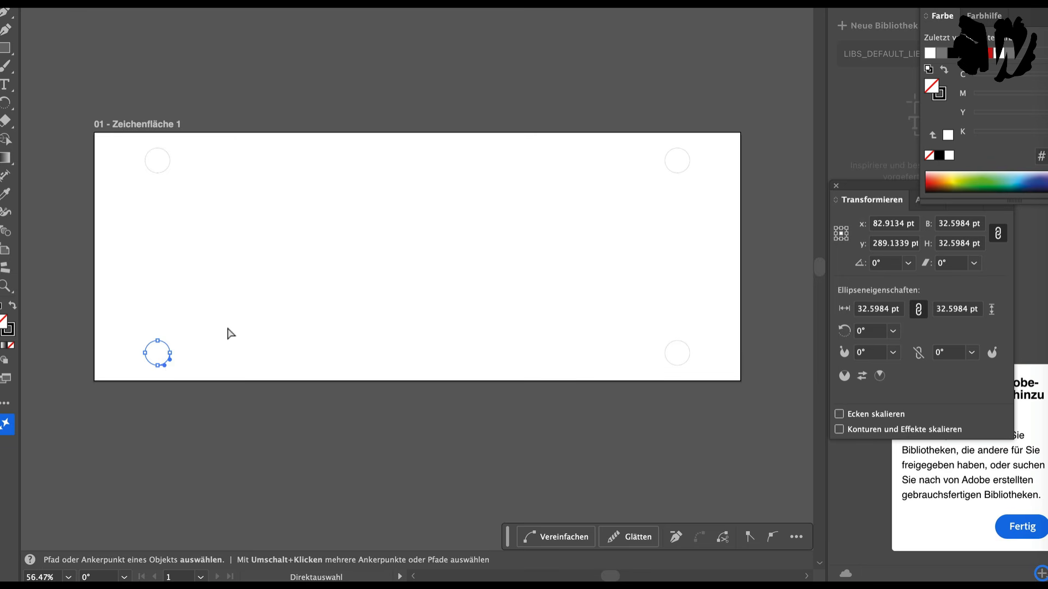
Step: Back in the Zoo project, tell Zookeeper the screw holes need two circles, one to hold the screw head and a smaller one for the screw thread
{"action": "key", "text": "super+Tab"}
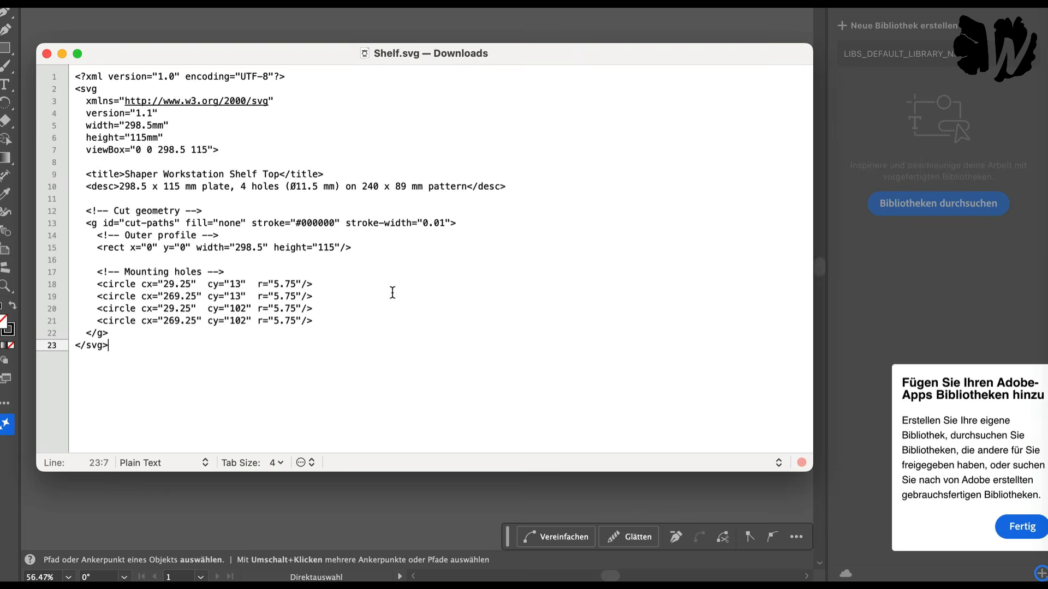
{"action": "key", "text": "super+Tab"}
{"action": "key", "text": "super+Tab"}
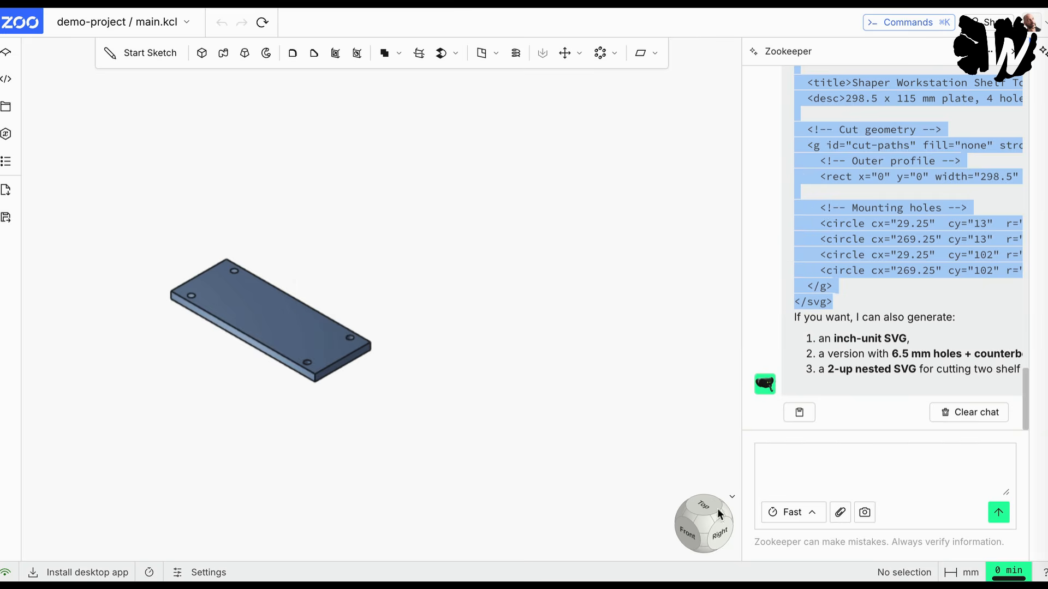
{"action": "left_click", "coordinate": [801, 469]}
{"action": "type", "text": "You didn't consi"}
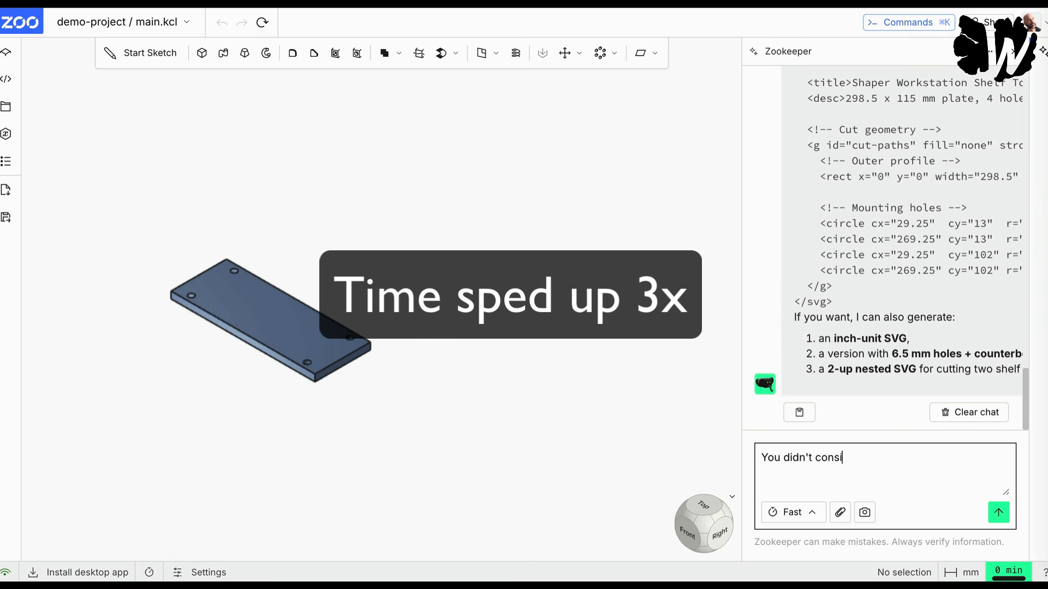
{"action": "type", "text": "der that the scre"}
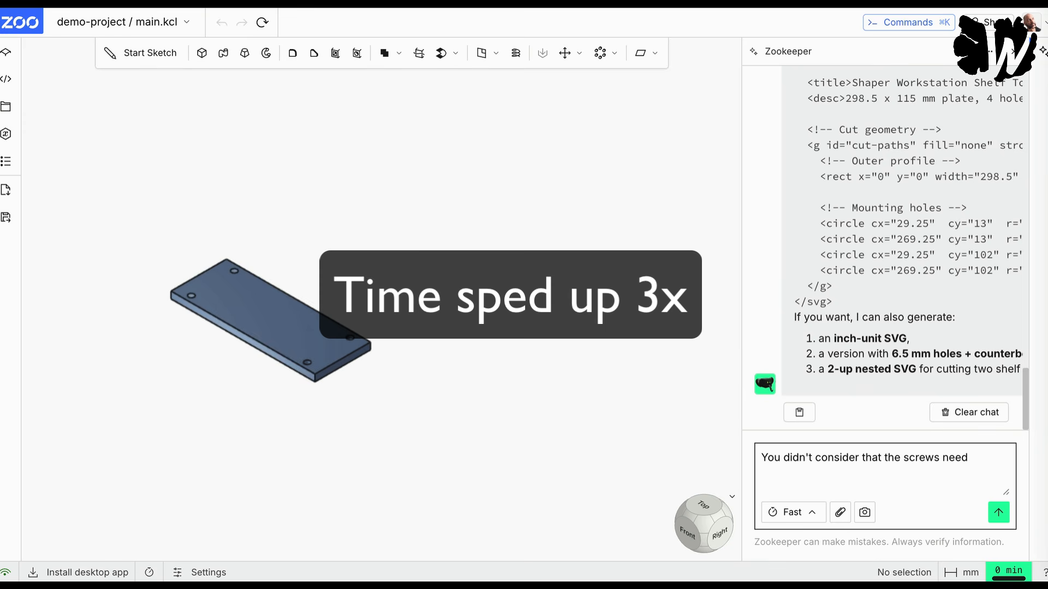
{"action": "type", "text": "w holes n"}
{"action": "key", "text": "BackSpace"}
{"action": "key", "text": "BackSpace"}
{"action": "key", "text": "BackSpace"}
{"action": "type", "text": "holes need two "}
{"action": "type", "text": "circles, one for the"}
{"action": "type", "text": "o hold the sc"}
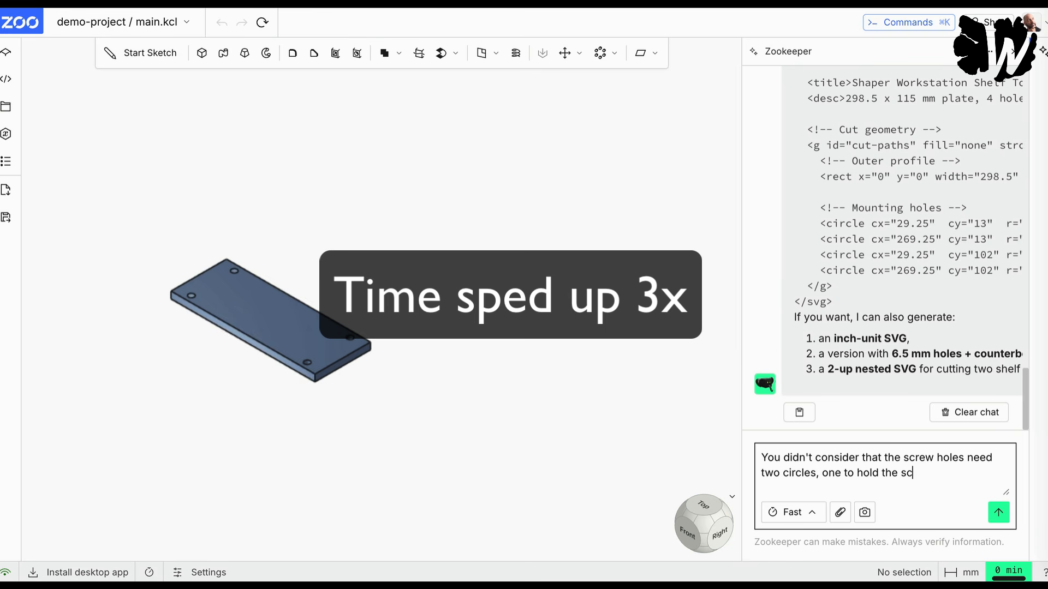
{"action": "type", "text": "rew head, and a smaller for the screw"}
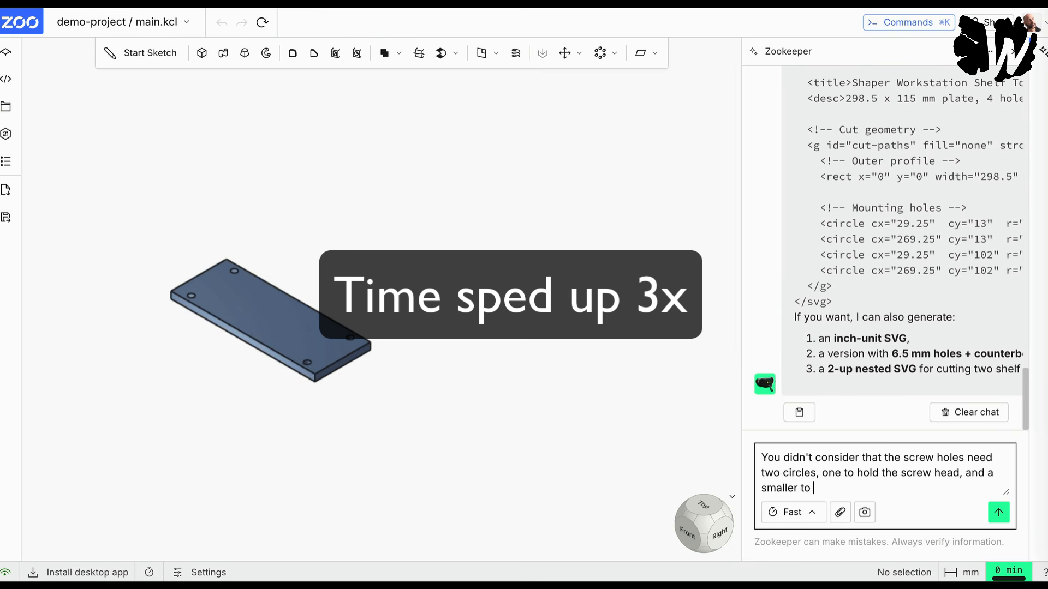
{"action": "type", "text": "thread"}
{"action": "key", "text": "Return"}
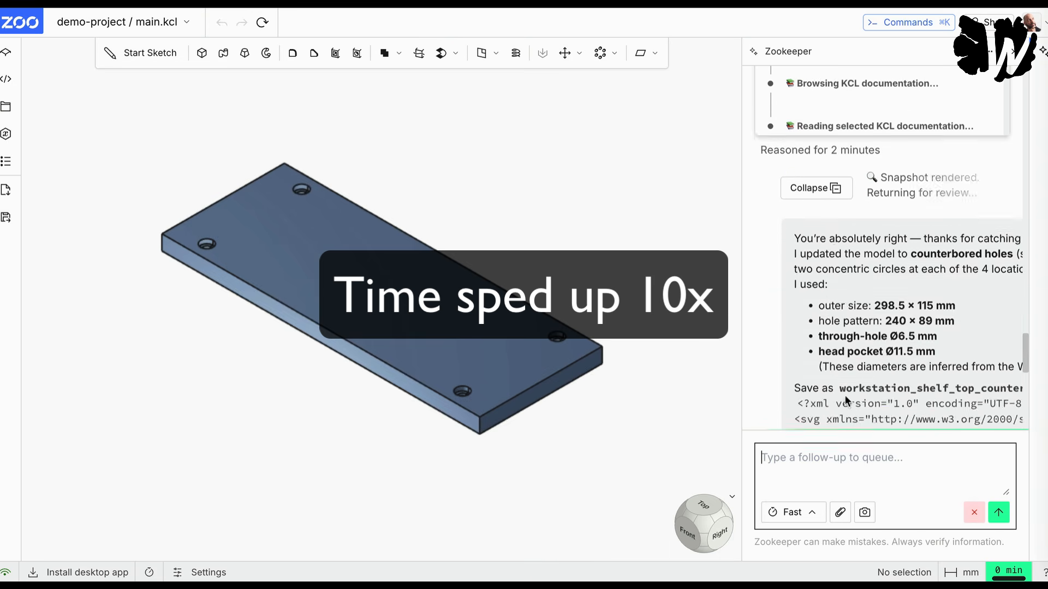
Step: Read Zookeeper's reply on the counterbored shelf top, checking the through-hole and head pocket diameters, the SVG code and the source
{"action": "scroll", "coordinate": [869, 233], "scroll_direction": "up", "scroll_amount": 10}
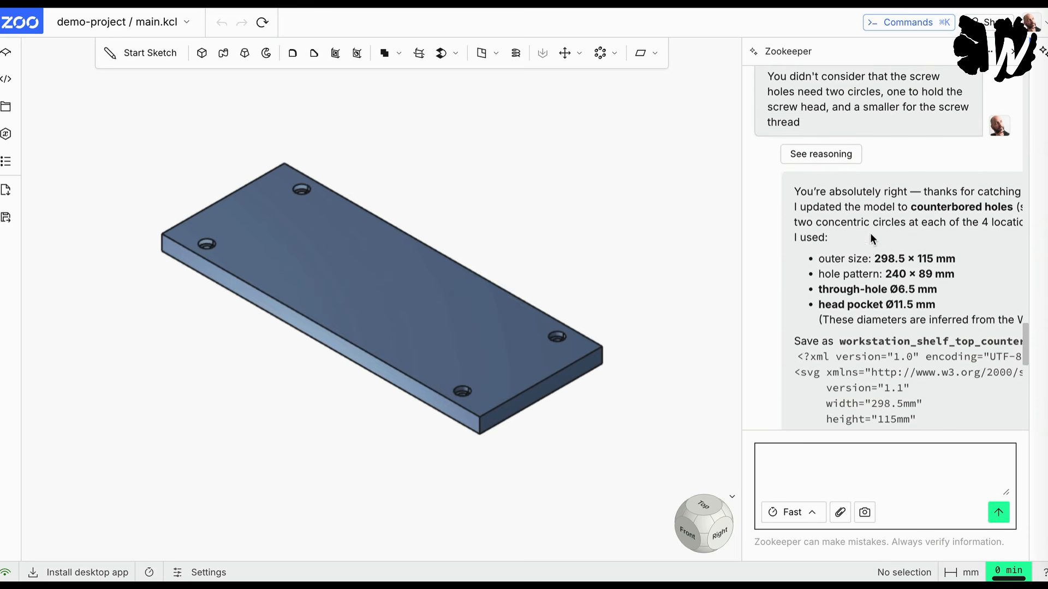
{"action": "scroll", "coordinate": [843, 273], "scroll_direction": "down", "scroll_amount": 3}
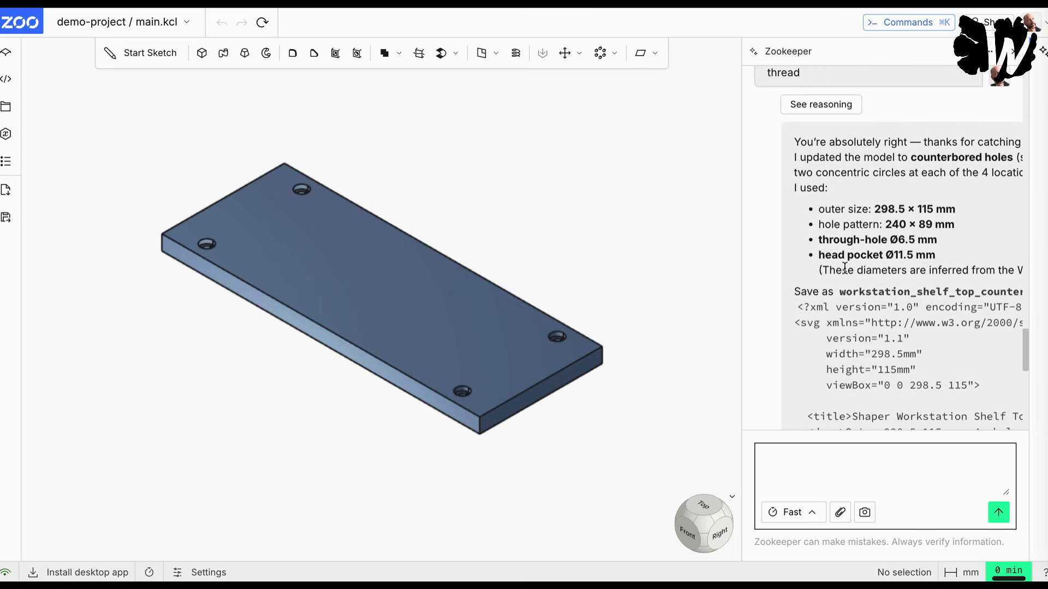
{"action": "scroll", "coordinate": [844, 268], "scroll_direction": "down", "scroll_amount": 3}
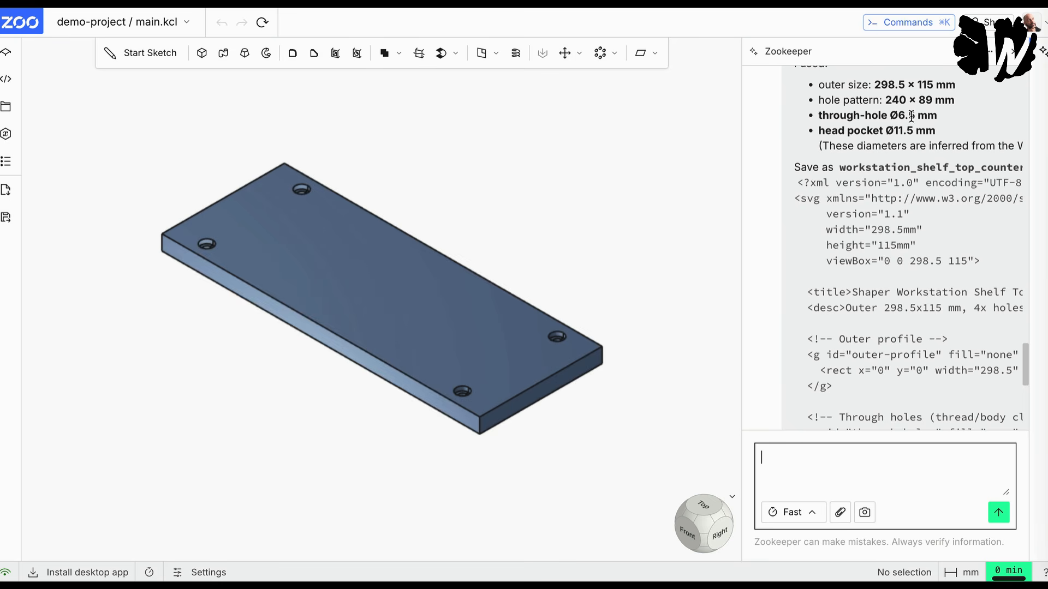
{"action": "scroll", "coordinate": [893, 260], "scroll_direction": "down", "scroll_amount": 8}
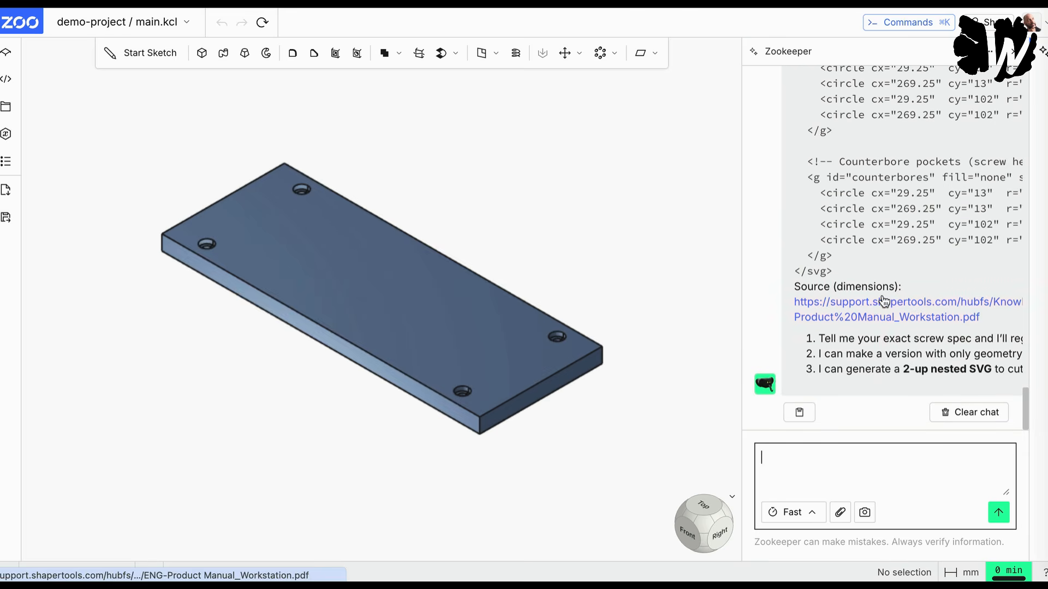
Step: Copy the counterbored shelf's full SVG code from Zookeeper's reply and replace the contents of Shelf.svg in TextMate with it
{"action": "left_click_drag", "start_coordinate": [836, 270], "coordinate": [836, 225]}
{"action": "scroll", "coordinate": [835, 227], "scroll_direction": "up", "scroll_amount": 10}
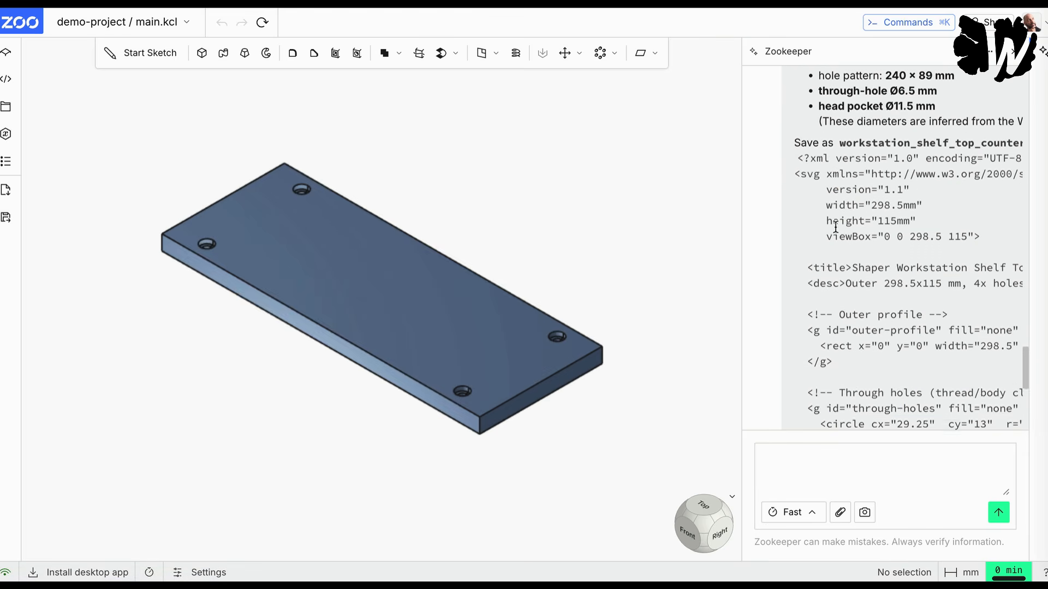
{"action": "scroll", "coordinate": [835, 227], "scroll_direction": "up", "scroll_amount": 1}
{"action": "left_click_drag", "start_coordinate": [797, 210], "coordinate": [798, 209]}
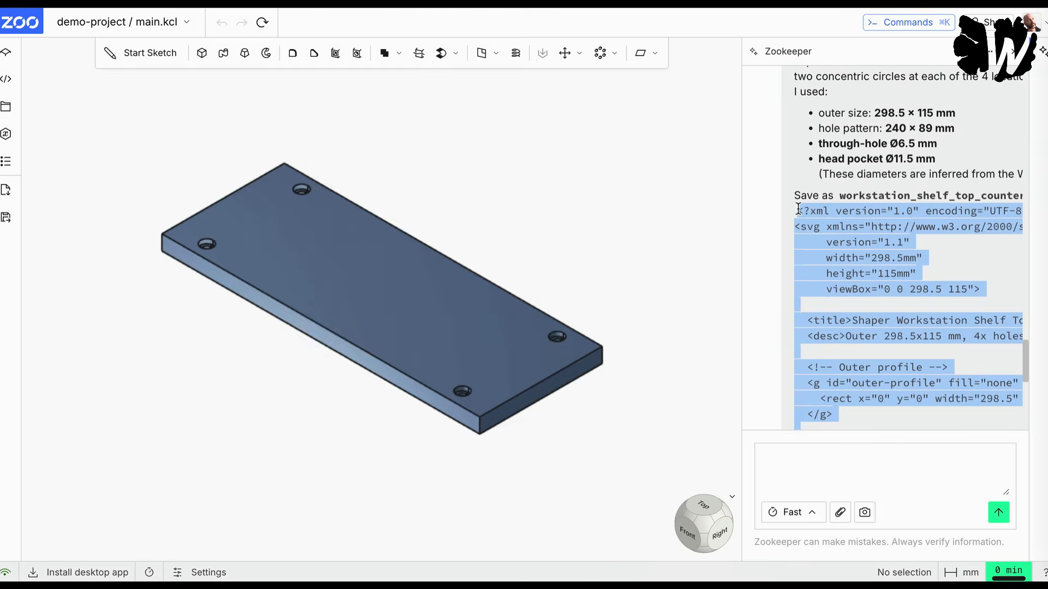
{"action": "key", "text": "super+Tab"}
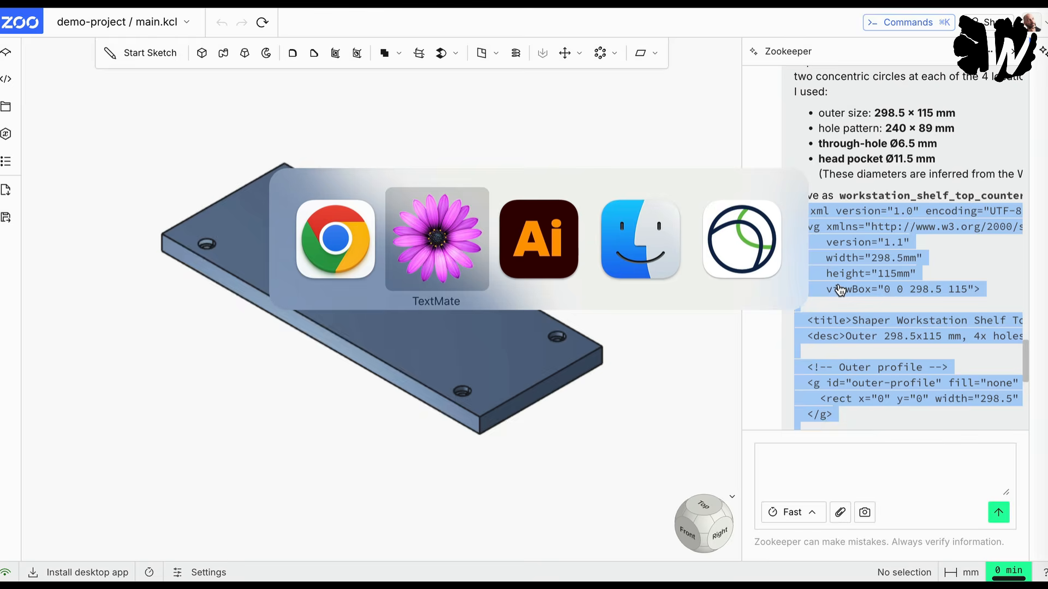
{"action": "key", "text": "super+a"}
{"action": "key", "text": "super+v"}
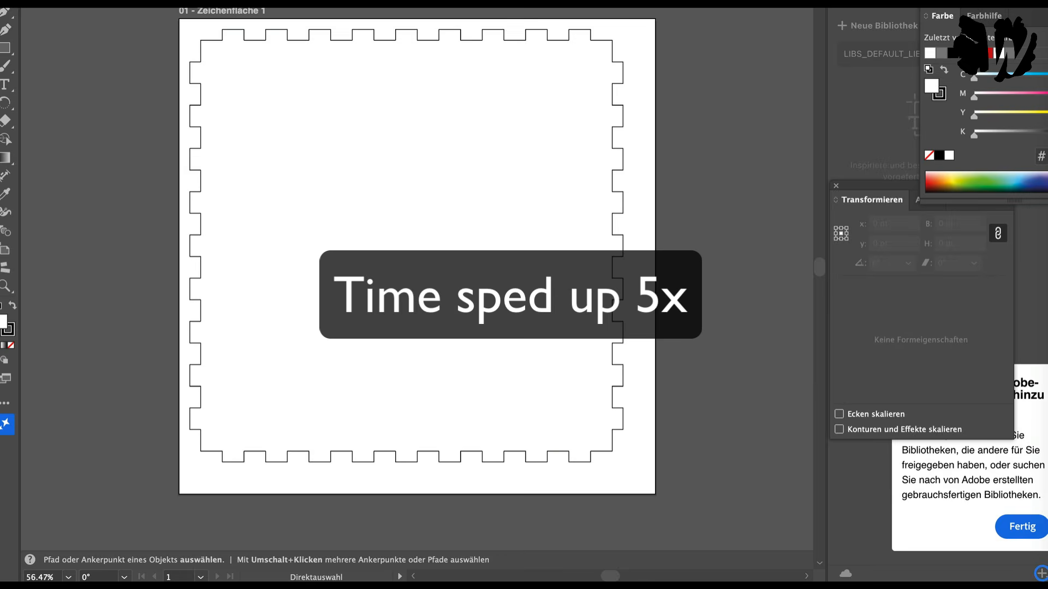
Step: Switch to Illustrator and open the updated Shelf.svg
{"action": "key", "text": "super+o"}
{"action": "left_click", "coordinate": [703, 315]}
{"action": "key", "text": "super+o"}
{"action": "double_click", "coordinate": [415, 81]}
Step: Inspect the counterbored holes by selecting their inner through-hole and outer screw-head circles, and return to the Selection tool
{"action": "left_click", "coordinate": [164, 162]}
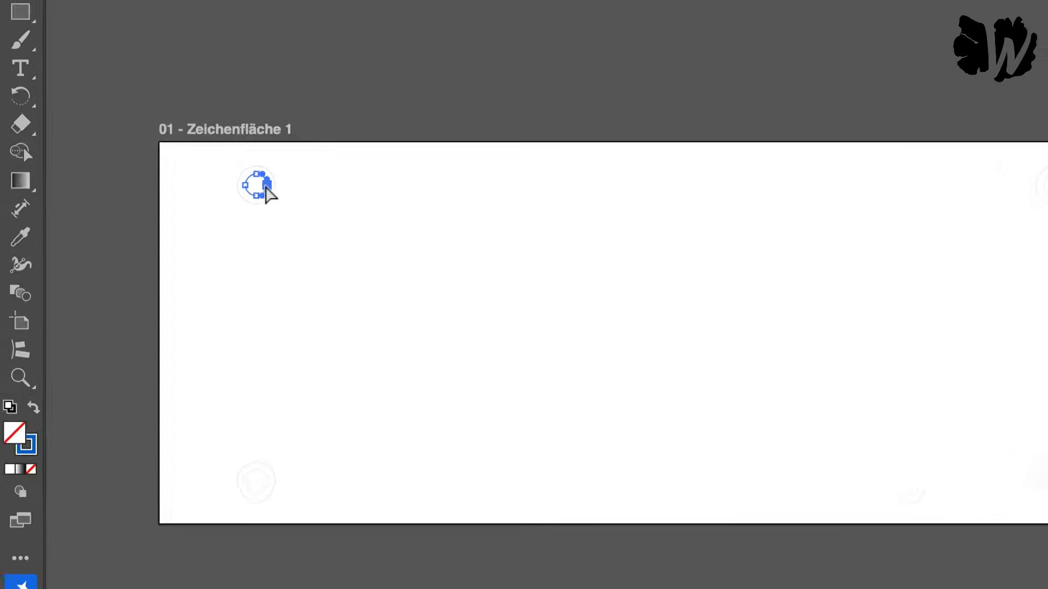
{"action": "left_click", "coordinate": [258, 204]}
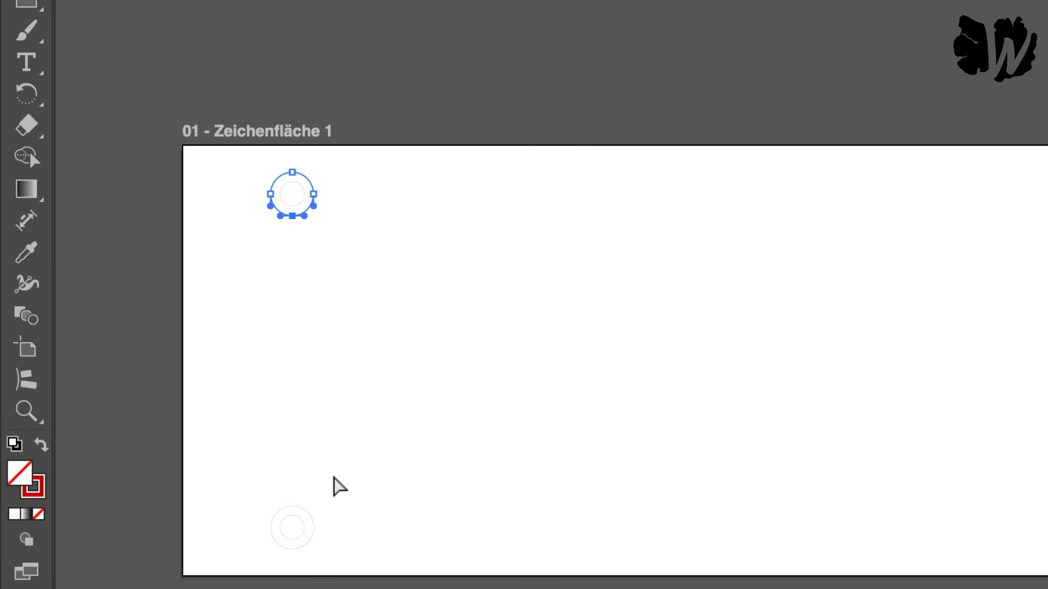
{"action": "left_click", "coordinate": [304, 528]}
{"action": "left_click", "coordinate": [646, 516]}
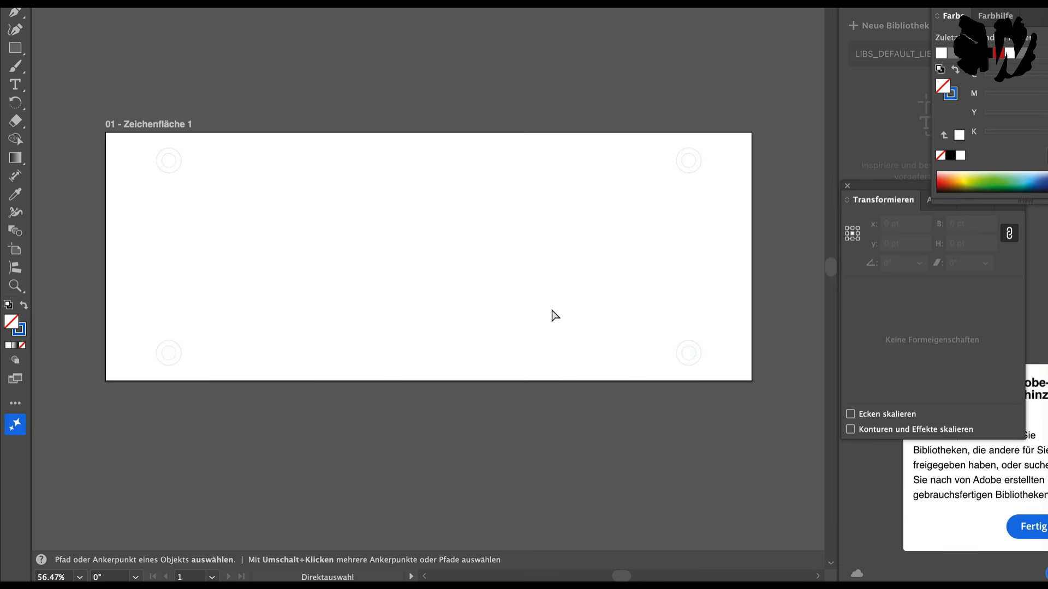
{"action": "key", "text": "v"}
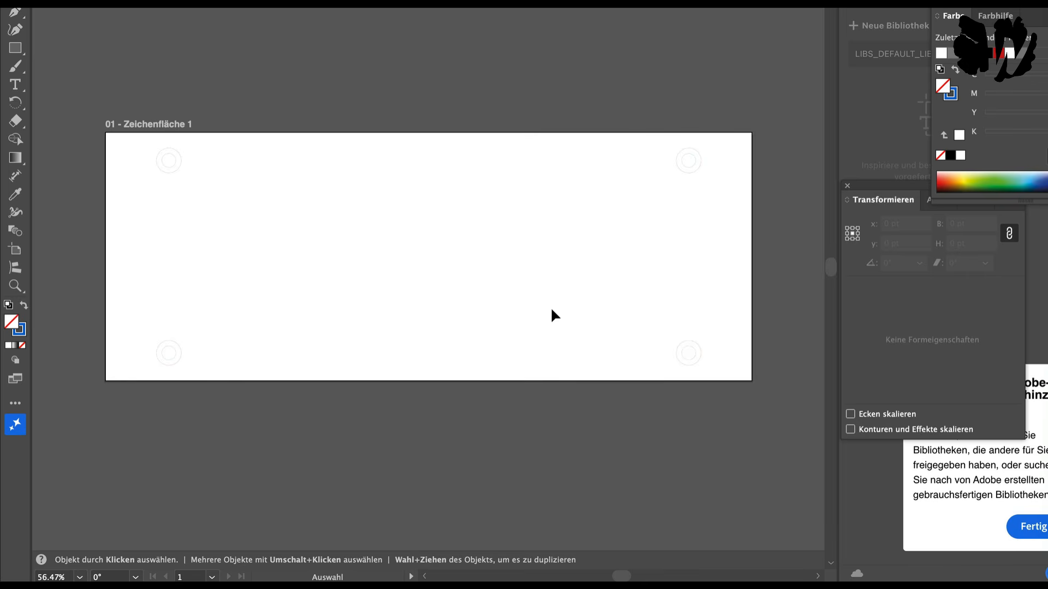
Step: Back in the Zoo project, write to Zookeeper that three butterfly inlays are needed to repair a cracked table top, introducing a list of dimensions
{"action": "key", "text": "super+Tab"}
{"action": "key", "text": "super+Tab"}
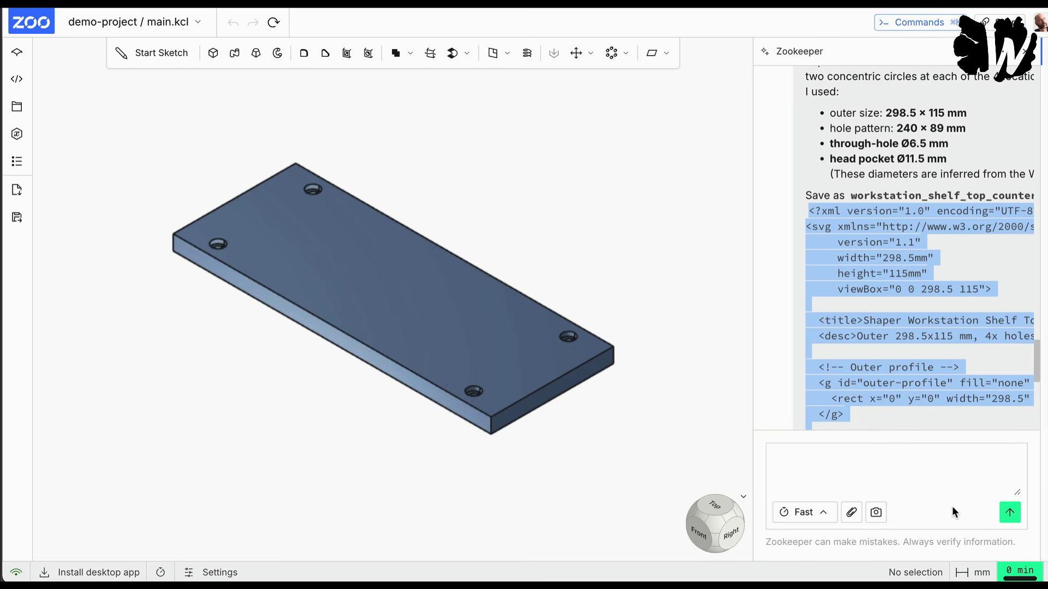
{"action": "left_click", "coordinate": [840, 471]}
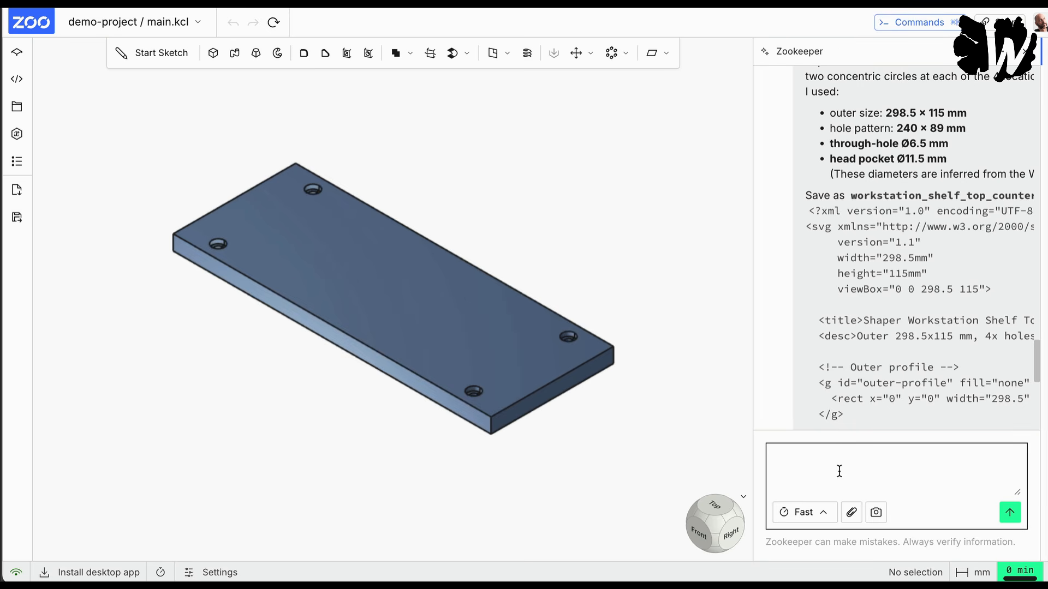
{"action": "type", "text": "I nee"}
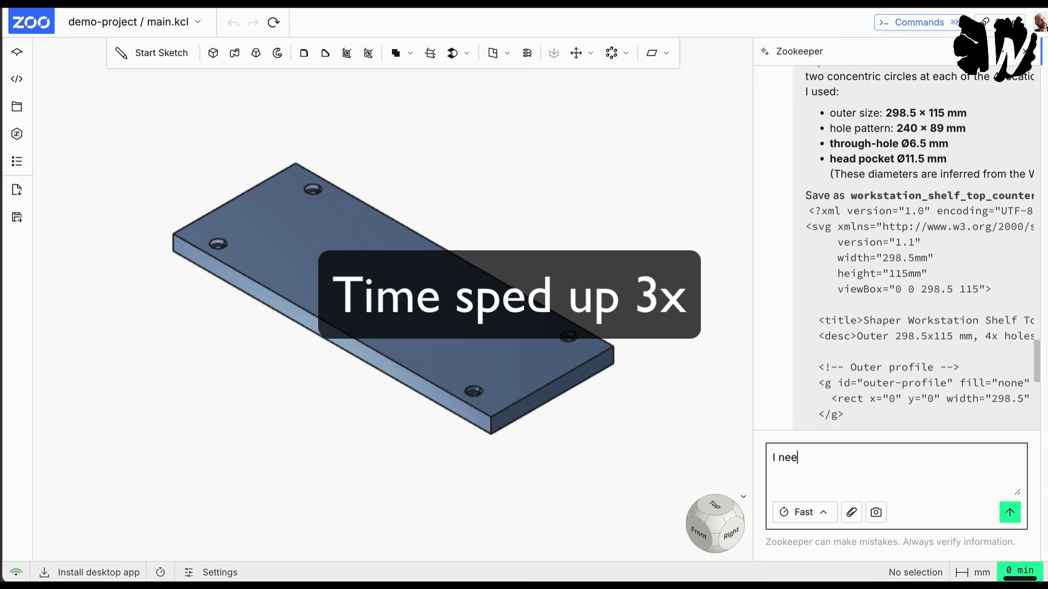
{"action": "type", "text": "d to cut out three butterfly inlay"}
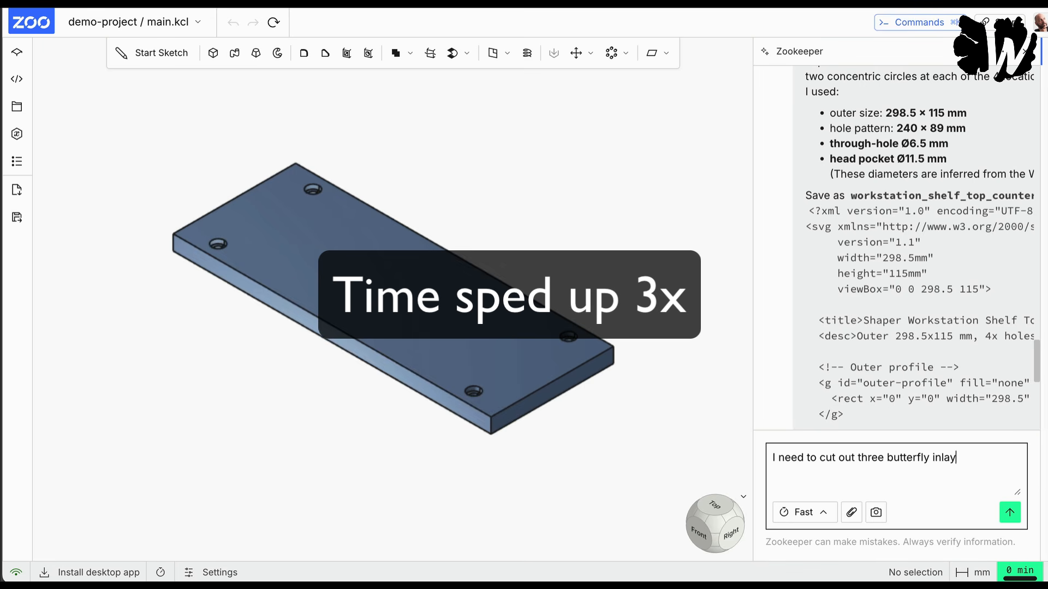
{"action": "type", "text": "s to repair a cracked ta"}
{"action": "key", "text": "BackSpace"}
{"action": "key", "text": "BackSpace"}
{"action": "type", "text": "cracked table top"}
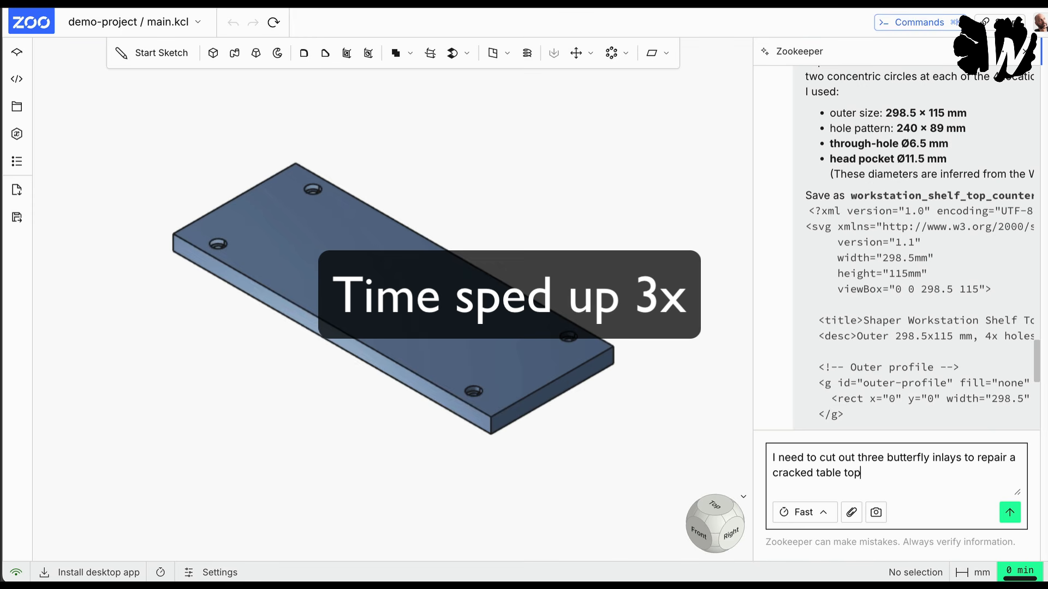
{"action": "type", "text": ". Create these with the follo"}
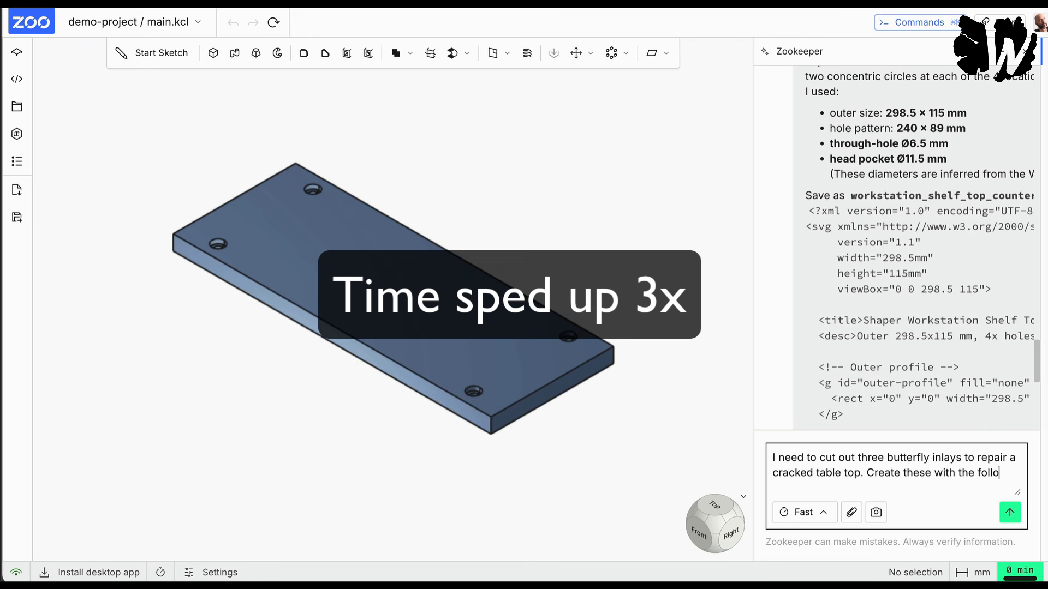
{"action": "type", "text": "wing dimentions:"}
Step: List the first two inlay sizes in the prompt as 1. 80mm x 40 mm and 2. 65mm x 25 mm
{"action": "key", "text": "shift+Return"}
{"action": "type", "text": "1"}
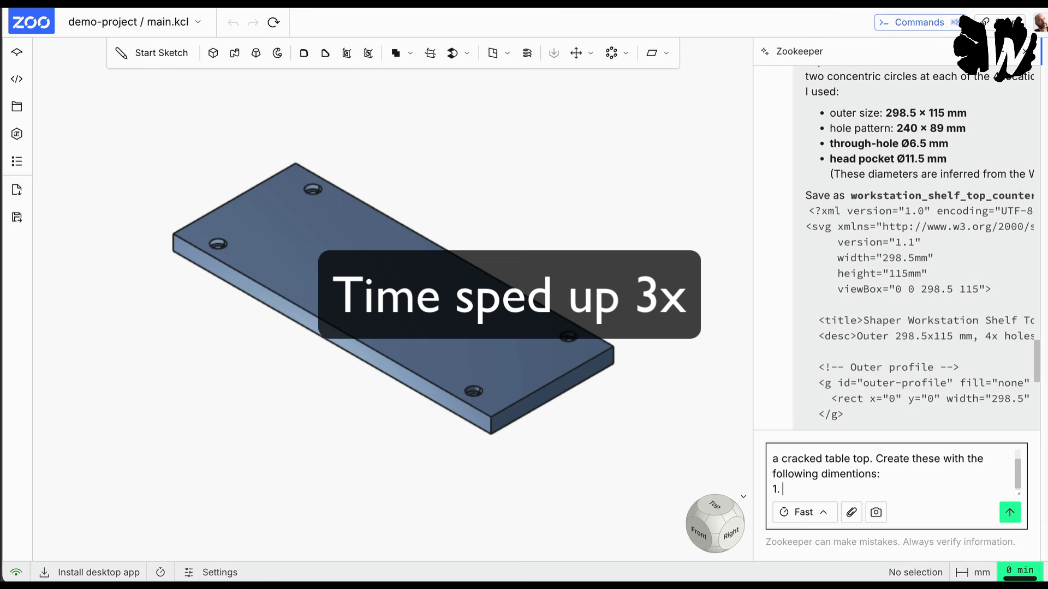
{"action": "type", "text": ". 80mm x 40 mm"}
{"action": "key", "text": "shift+Return"}
{"action": "type", "text": "2. "}
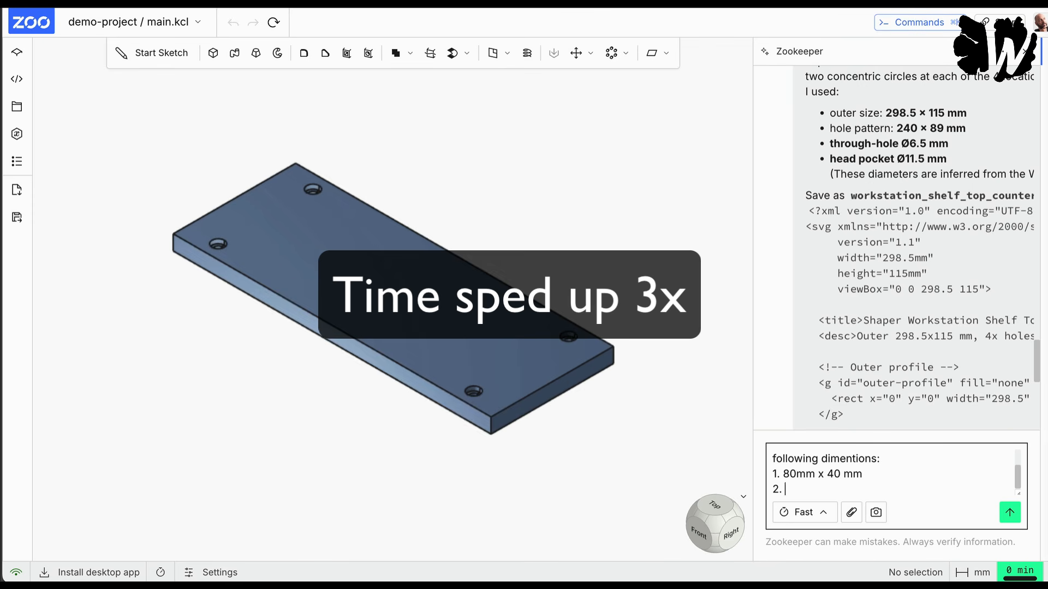
{"action": "type", "text": "65mm x 25 mm"}
{"action": "key", "text": "shift+Return"}
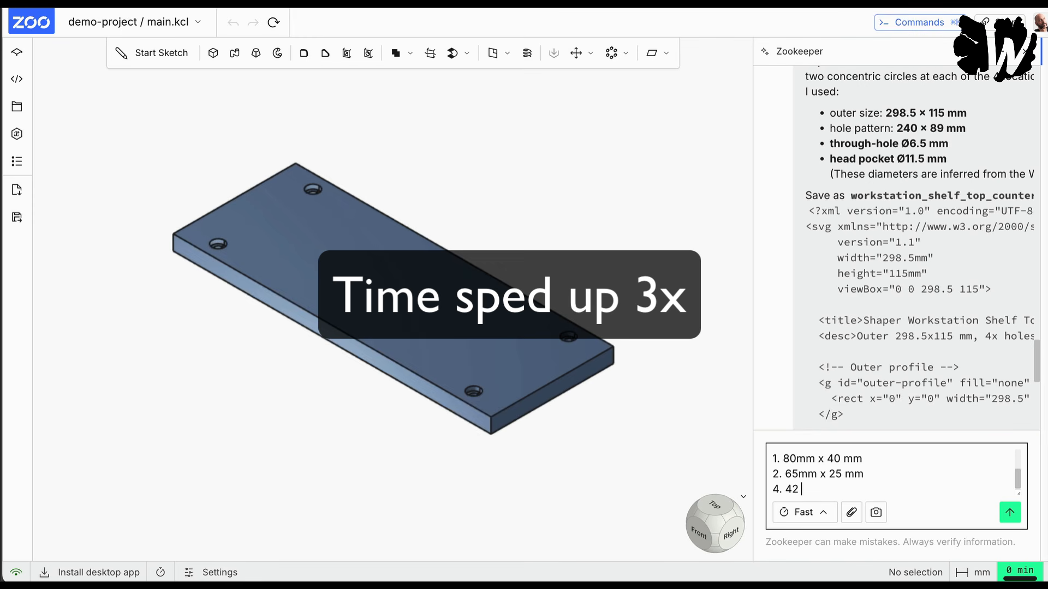
Step: Add the last inlay size to the prompt as 3. 42mm x 20 mm, correcting its list number
{"action": "type", "text": "4. 42mm"}
{"action": "type", "text": " x 20 m"}
{"action": "key", "text": "shift+Return"}
{"action": "key", "text": "shift+Return"}
{"action": "key", "text": "Up"}
{"action": "key", "text": "Up"}
{"action": "key", "text": "Right"}
{"action": "key", "text": "BackSpace"}
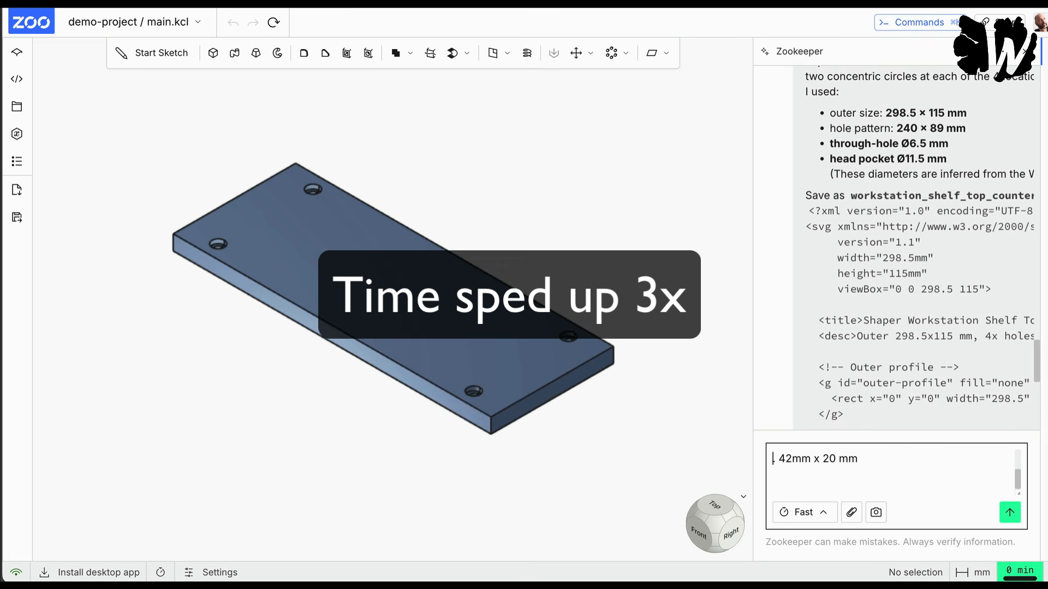
{"action": "type", "text": "3"}
Step: Finish the prompt by asking to put all the inlays in one svg file, and send it to Zookeeper
{"action": "key", "text": "Down"}
{"action": "key", "text": "Down"}
{"action": "type", "text": "Put them all in one svg fil"}
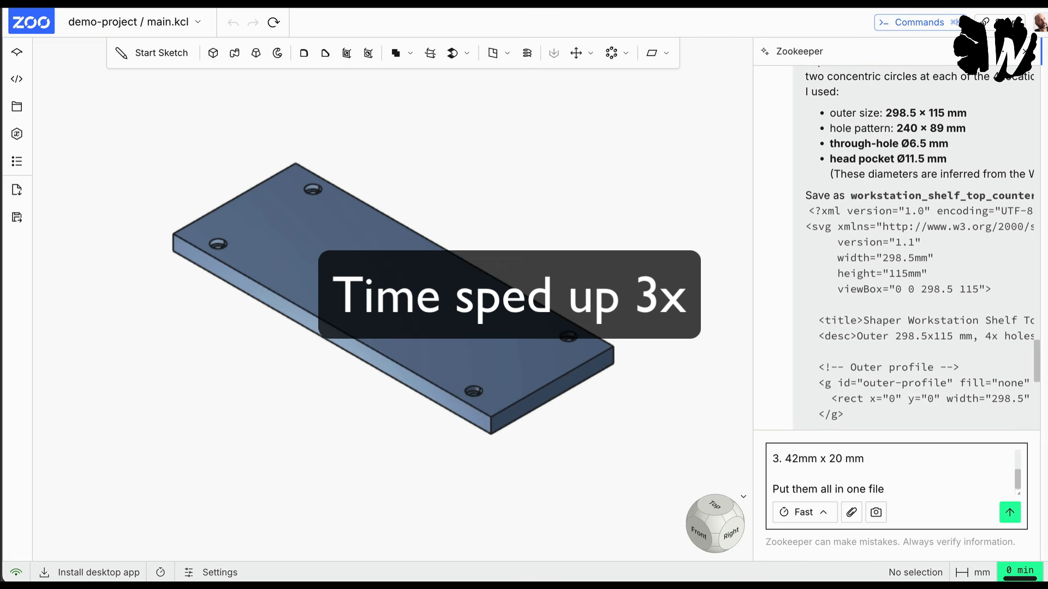
{"action": "key", "text": "BackSpace"}
{"action": "key", "text": "BackSpace"}
{"action": "key", "text": "BackSpace"}
{"action": "type", "text": "svg file"}
{"action": "key", "text": "Return"}
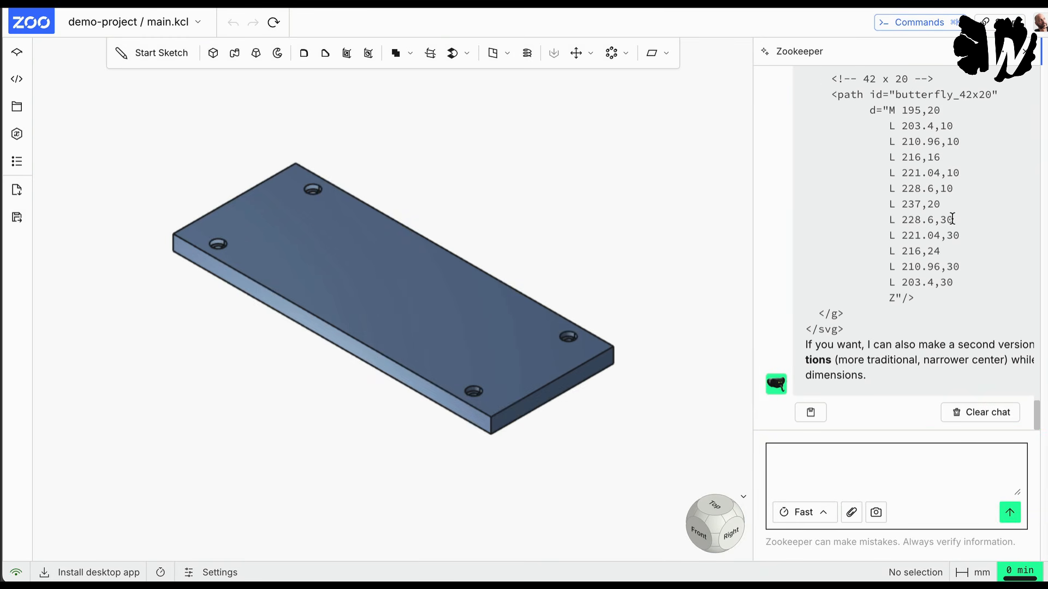
Step: Review Zookeeper's reply on the three butterfly inlays and copy its complete SVG code
{"action": "scroll", "coordinate": [950, 220], "scroll_direction": "up", "scroll_amount": 5}
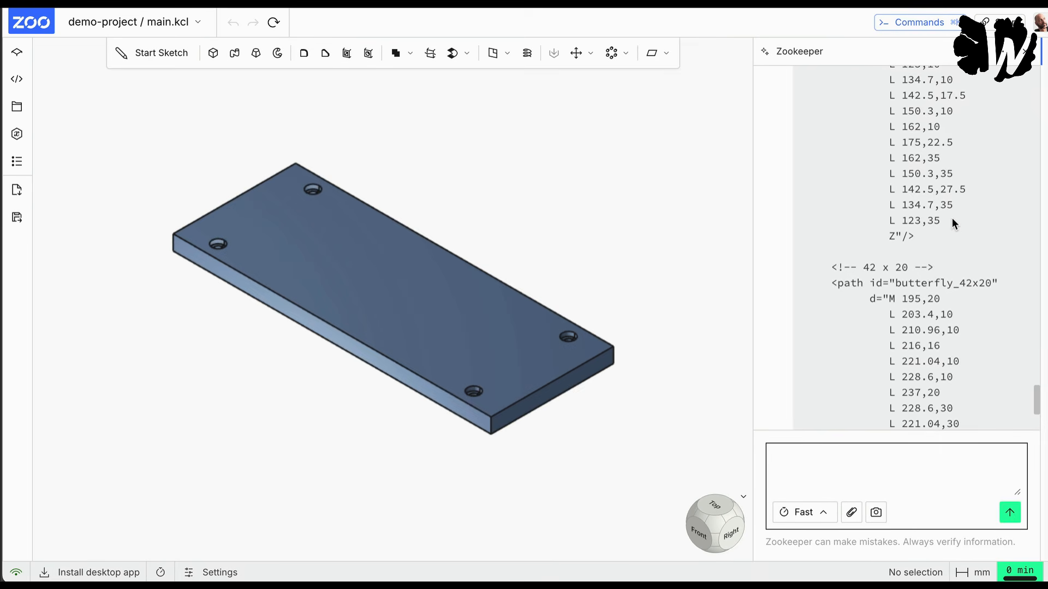
{"action": "scroll", "coordinate": [952, 218], "scroll_direction": "down", "scroll_amount": 5}
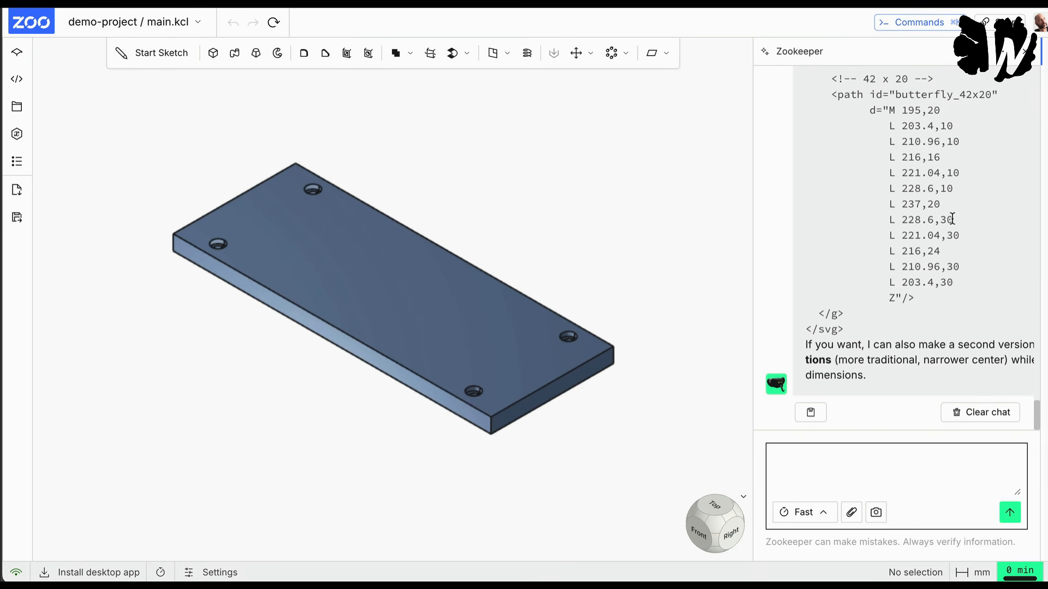
{"action": "scroll", "coordinate": [952, 218], "scroll_direction": "up", "scroll_amount": 15}
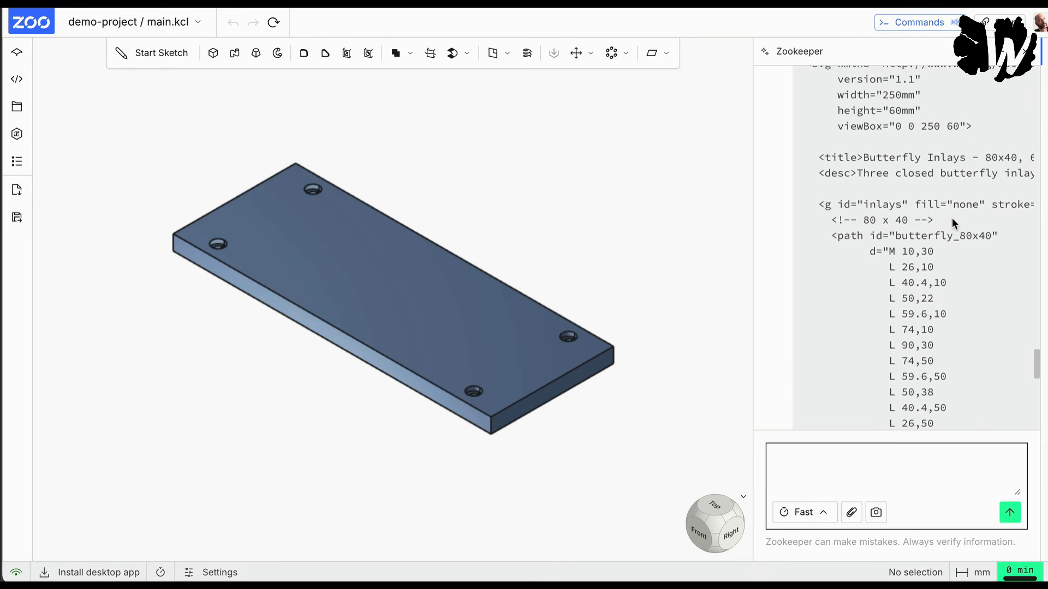
{"action": "scroll", "coordinate": [952, 217], "scroll_direction": "down", "scroll_amount": 15}
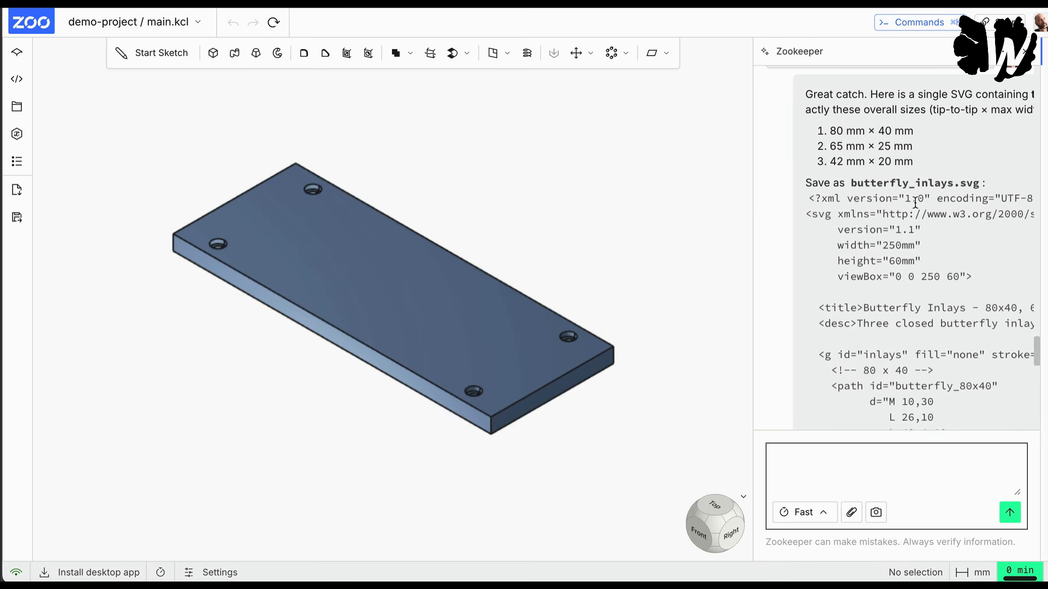
{"action": "scroll", "coordinate": [912, 197], "scroll_direction": "down", "scroll_amount": 8}
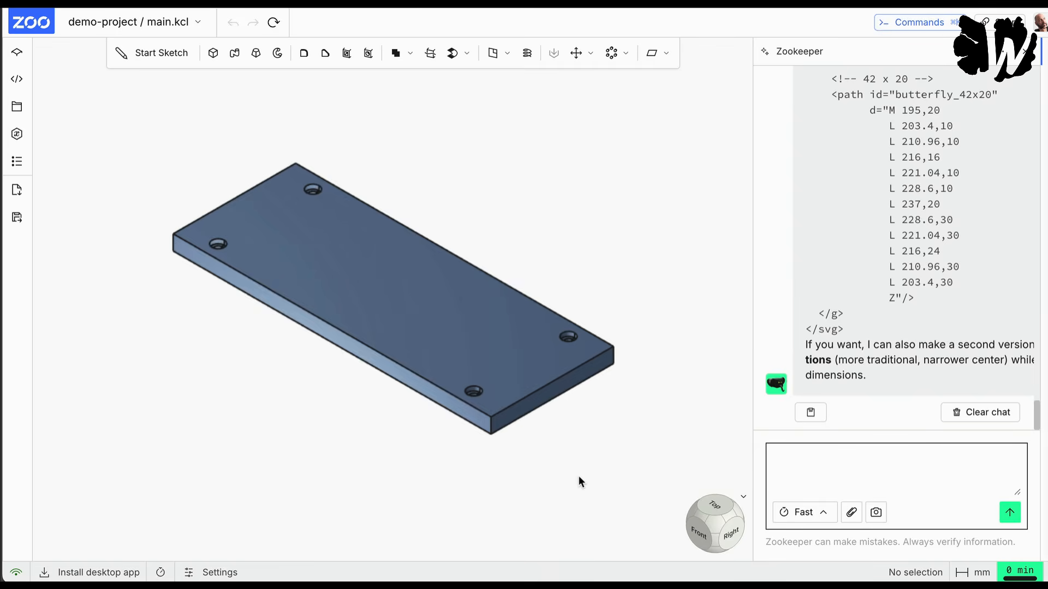
{"action": "left_click", "coordinate": [846, 333]}
{"action": "left_click_drag", "start_coordinate": [847, 332], "coordinate": [847, 262]}
{"action": "scroll", "coordinate": [847, 262], "scroll_direction": "up", "scroll_amount": 5}
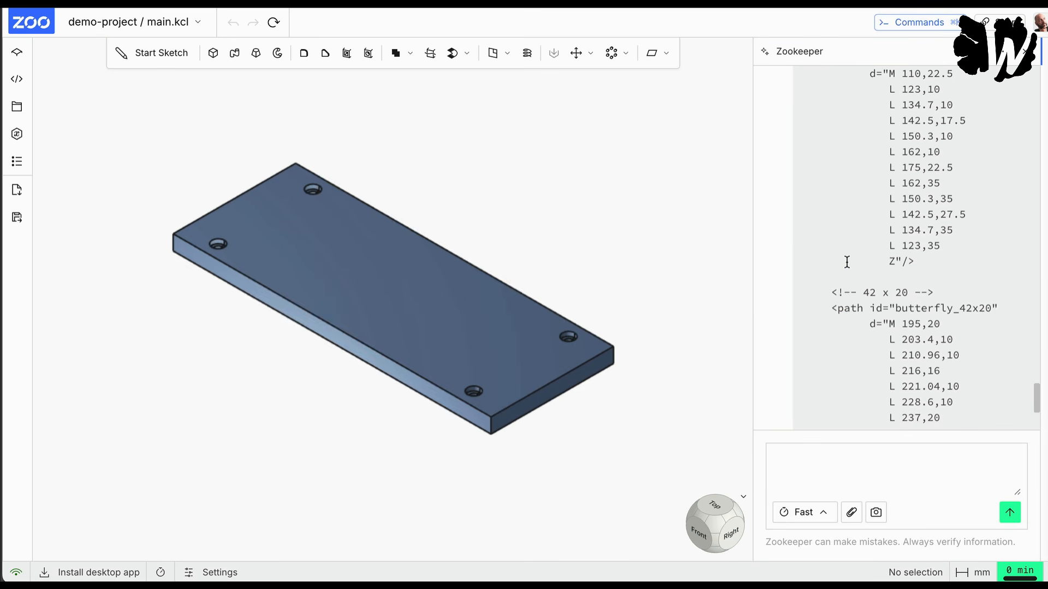
{"action": "scroll", "coordinate": [846, 261], "scroll_direction": "up", "scroll_amount": 8}
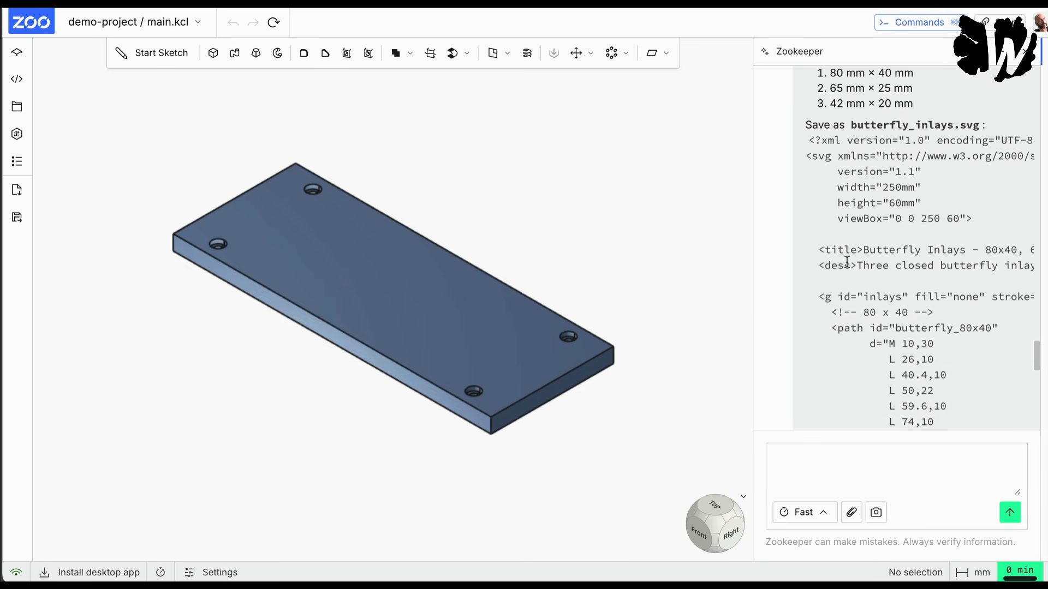
{"action": "scroll", "coordinate": [846, 262], "scroll_direction": "up", "scroll_amount": 2}
{"action": "left_click_drag", "start_coordinate": [810, 198], "coordinate": [808, 194]}
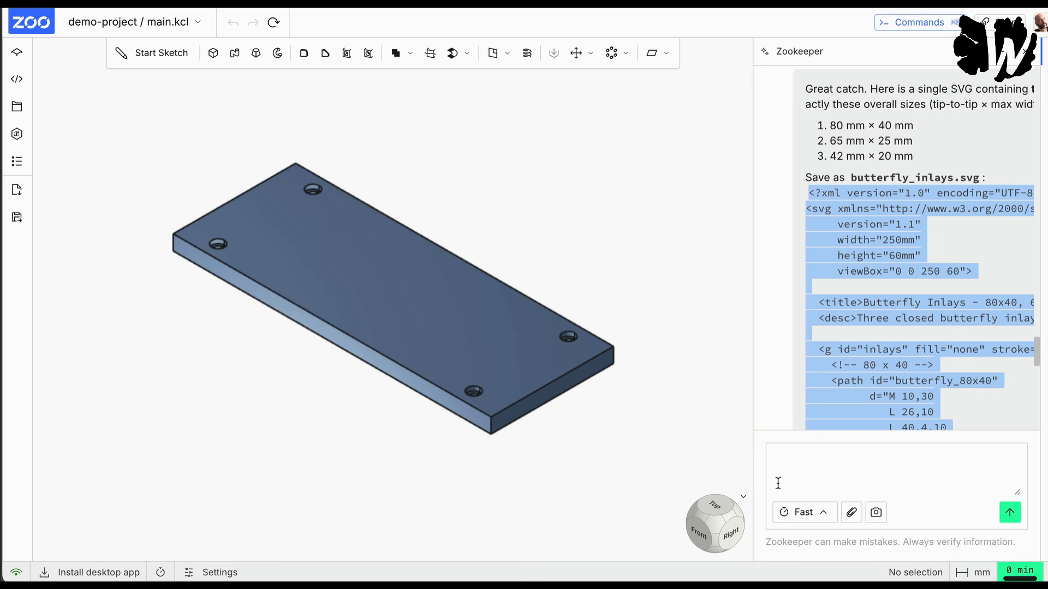
Step: Ask Zookeeper why the butterflies are not previewed and the shelf is still displayed
{"action": "left_click", "coordinate": [815, 474]}
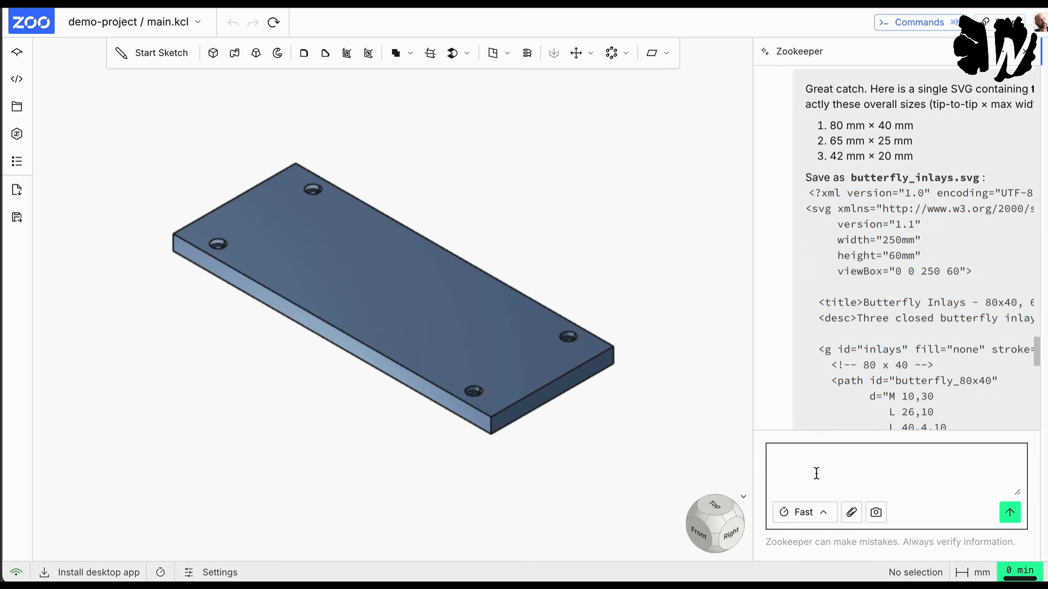
{"action": "type", "text": "Why is there now preview of the"}
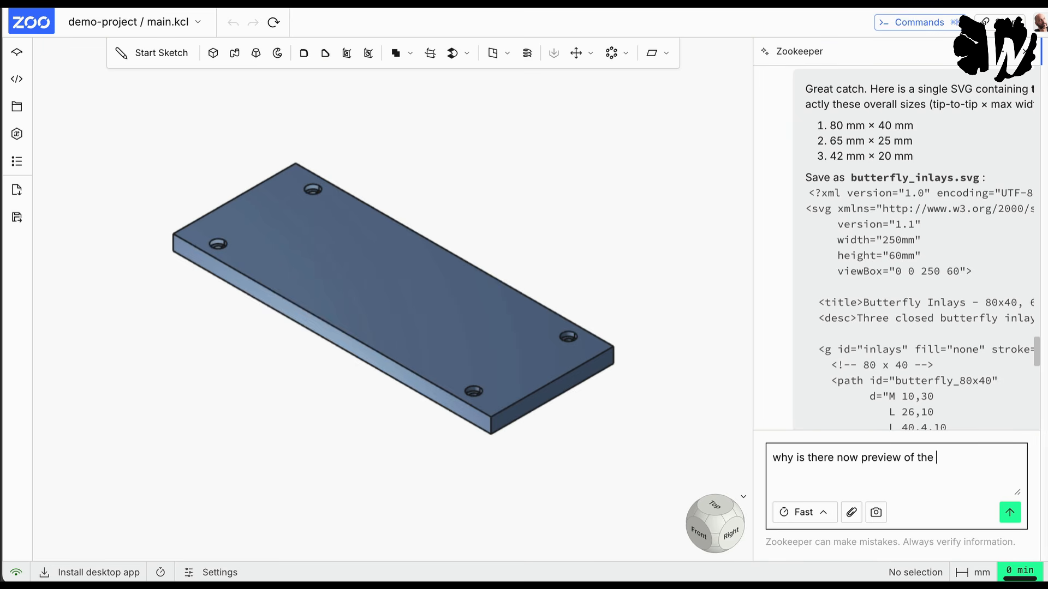
{"action": "type", "text": " butterflies, I still see the shelf"}
{"action": "key", "text": "Return"}
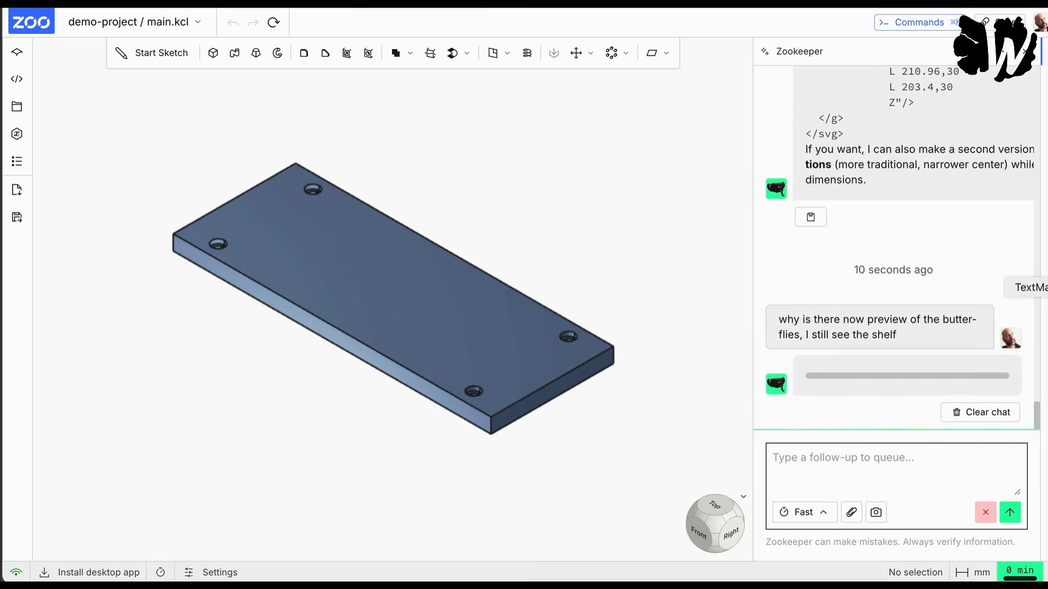
Step: In TextMate, replace the Shelf.svg code with the butterfly inlay SVG and save it as Butterflies.svg in Downloads
{"action": "left_click", "coordinate": [1046, 287]}
{"action": "key", "text": "super+a"}
{"action": "key", "text": "super+v"}
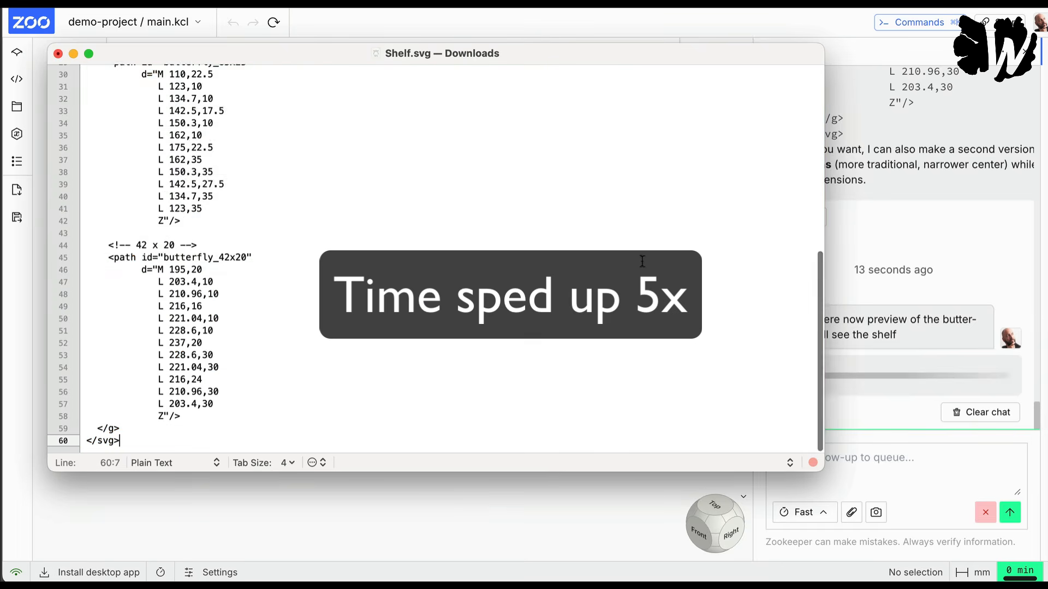
{"action": "left_click", "coordinate": [99, 1]}
{"action": "left_click", "coordinate": [171, 181]}
{"action": "type", "text": "Butterflies"}
{"action": "key", "text": "Return"}
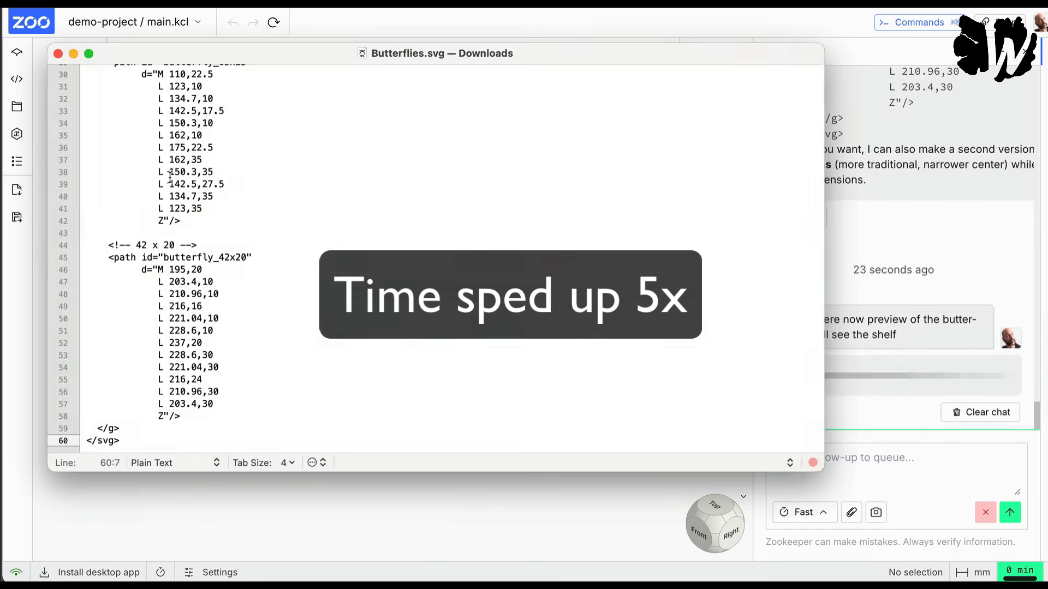
Step: Switch to Illustrator and open Butterflies.svg from the Downloads folder to check the three inlay outlines
{"action": "left_click", "coordinate": [874, 358]}
{"action": "scroll", "coordinate": [873, 358], "scroll_direction": "down", "scroll_amount": 5}
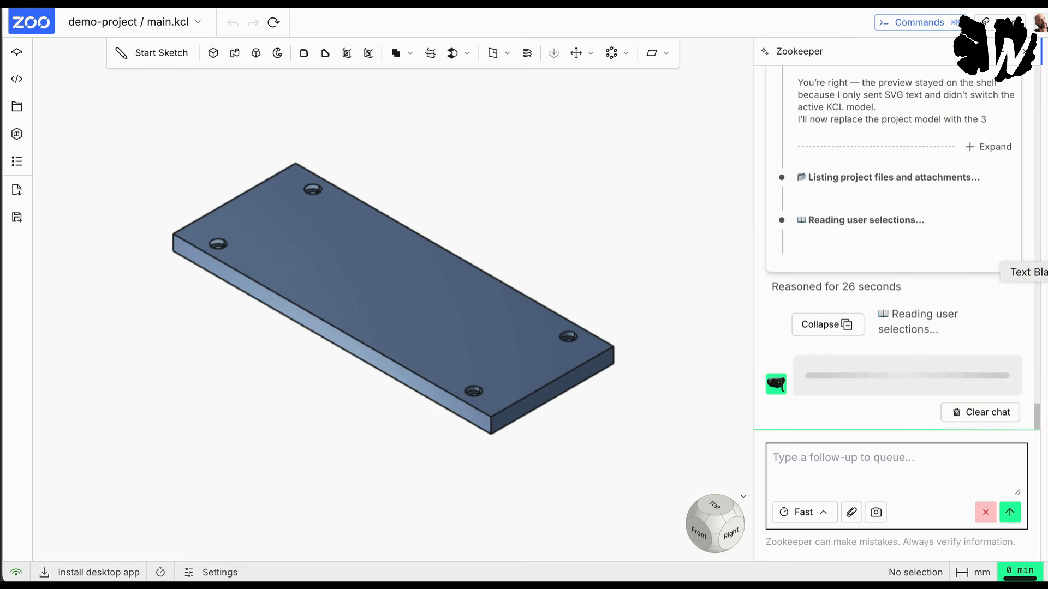
{"action": "left_click", "coordinate": [1041, 372]}
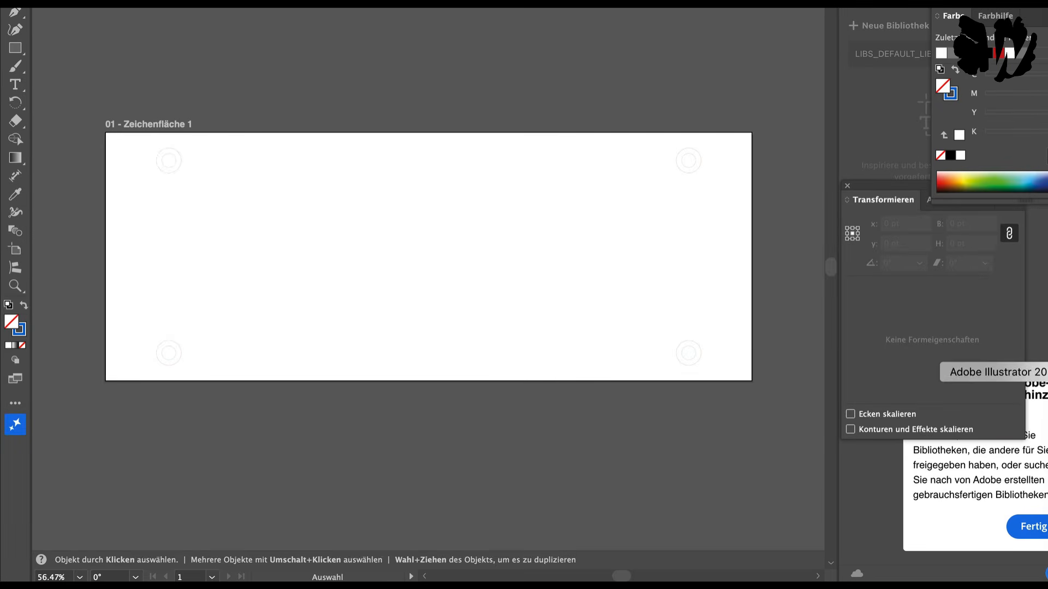
{"action": "key", "text": "super+o"}
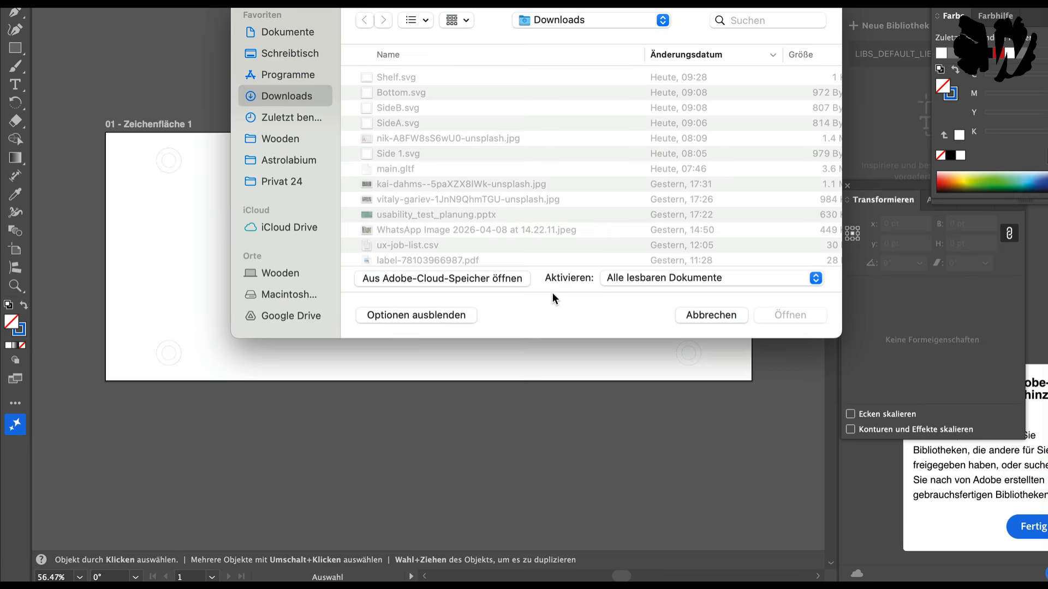
{"action": "scroll", "coordinate": [440, 79], "scroll_direction": "up", "scroll_amount": 3}
{"action": "left_click", "coordinate": [450, 78]}
{"action": "double_click", "coordinate": [451, 78]}
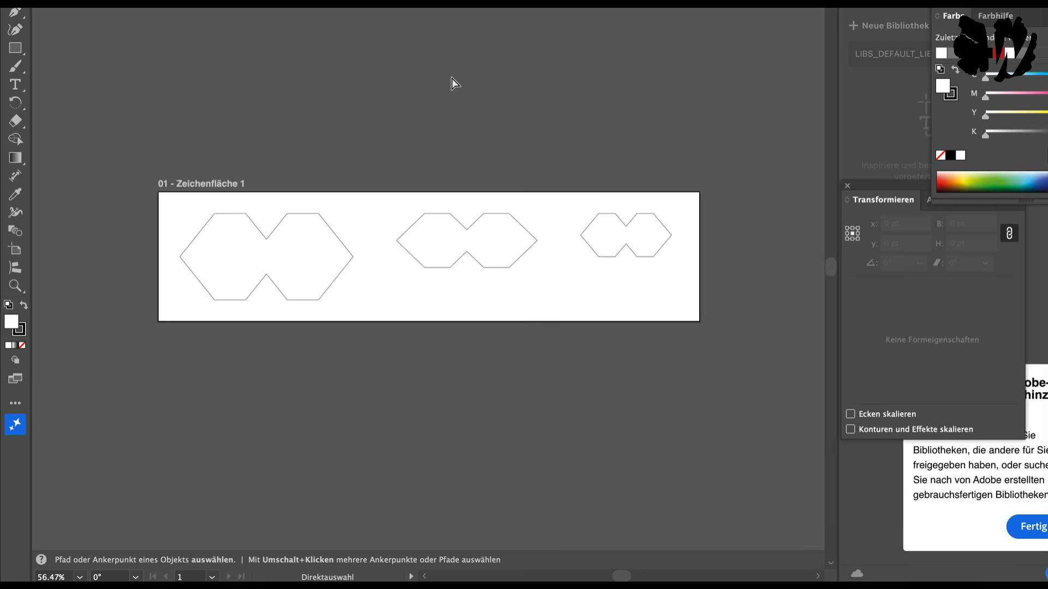
Step: Return to Zoo and review Zookeeper's reasoning log on replacing the shelf model with the butterfly inlays
{"action": "key", "text": "super+Tab"}
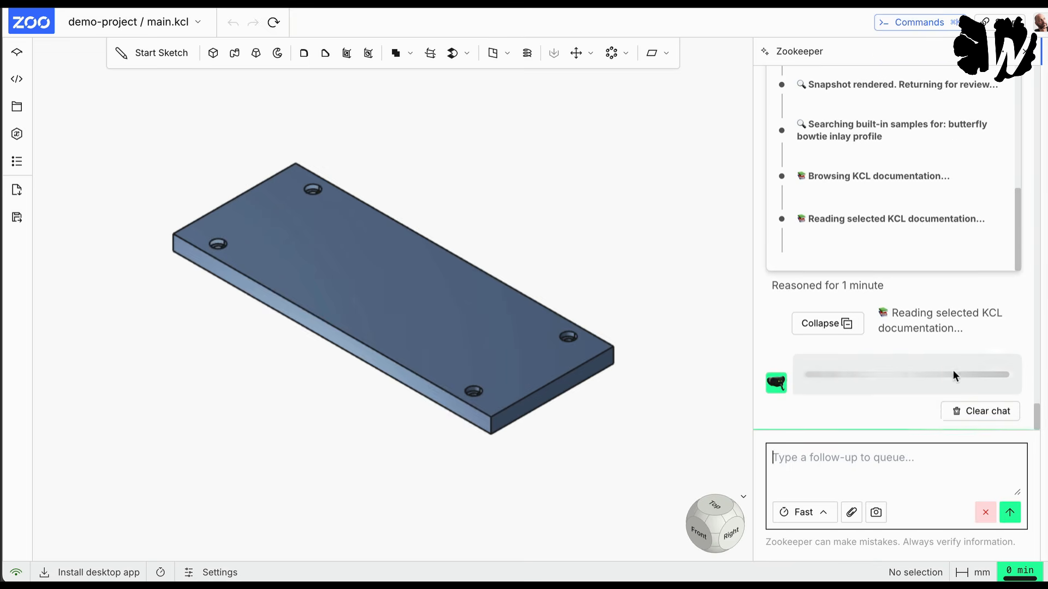
{"action": "scroll", "coordinate": [910, 240], "scroll_direction": "up", "scroll_amount": 6}
{"action": "scroll", "coordinate": [909, 240], "scroll_direction": "down", "scroll_amount": 10}
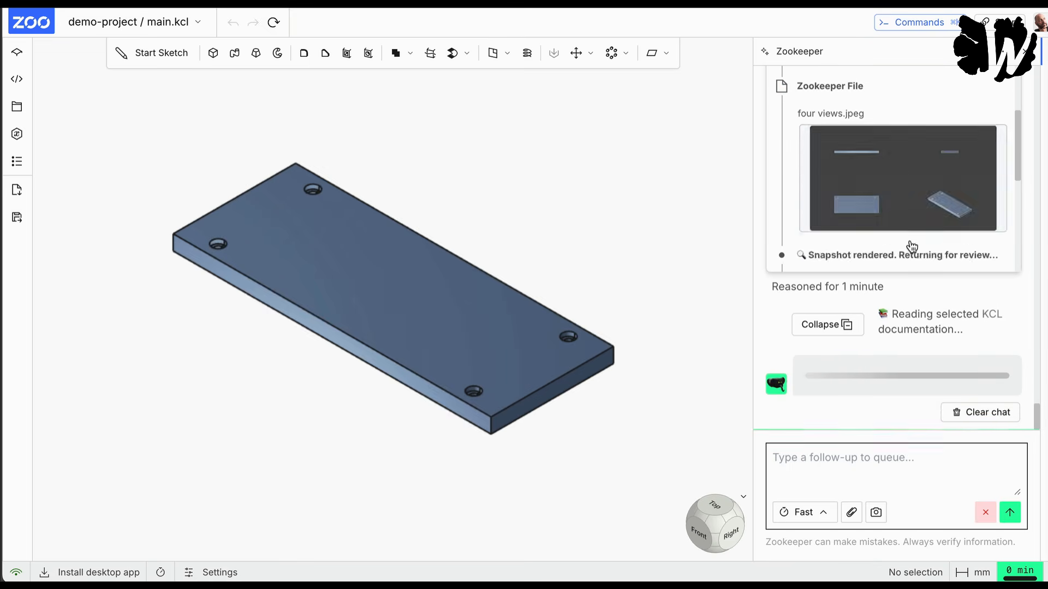
{"action": "scroll", "coordinate": [910, 240], "scroll_direction": "up", "scroll_amount": 6}
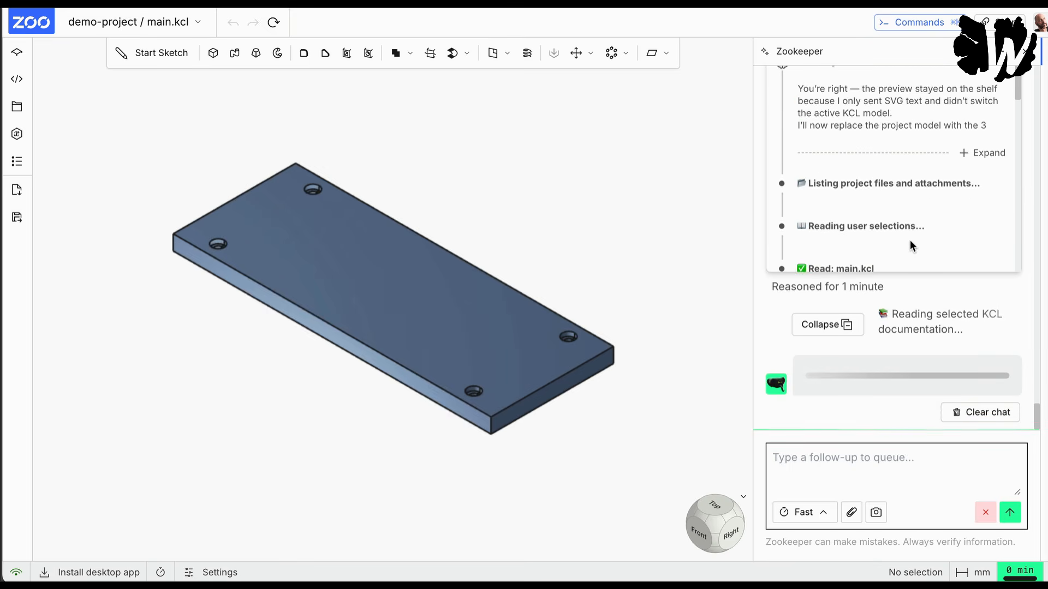
{"action": "scroll", "coordinate": [909, 240], "scroll_direction": "down", "scroll_amount": 7}
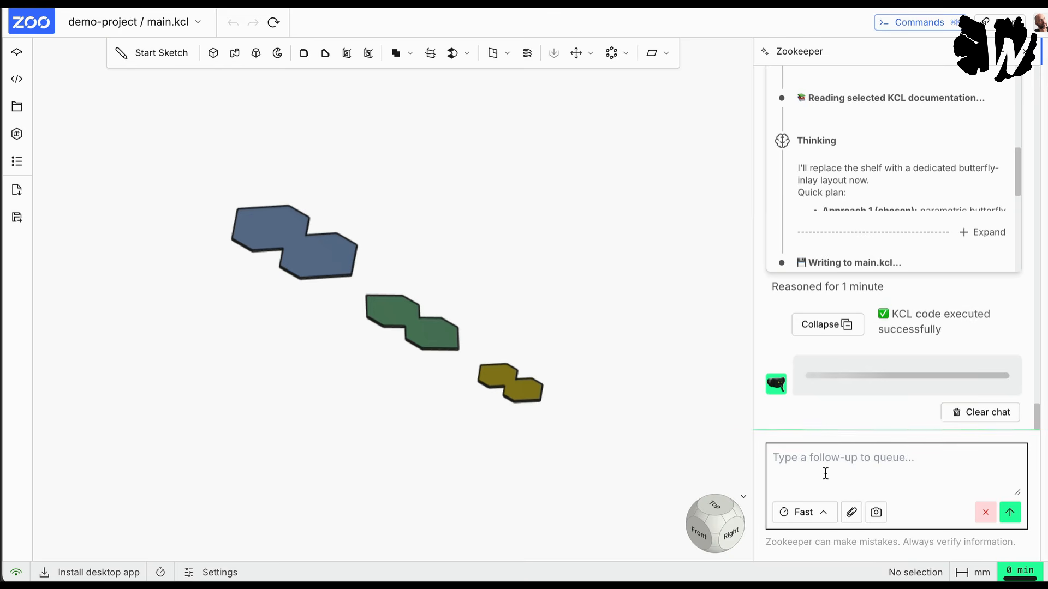
Step: Draft a Zookeeper prompt saying these are not really butterfly inlay shapes, their origin is unclear, and butterfly-like ones, also called dovetail inlays, are meant
{"action": "type", "text": "these are not really butterfly ina"}
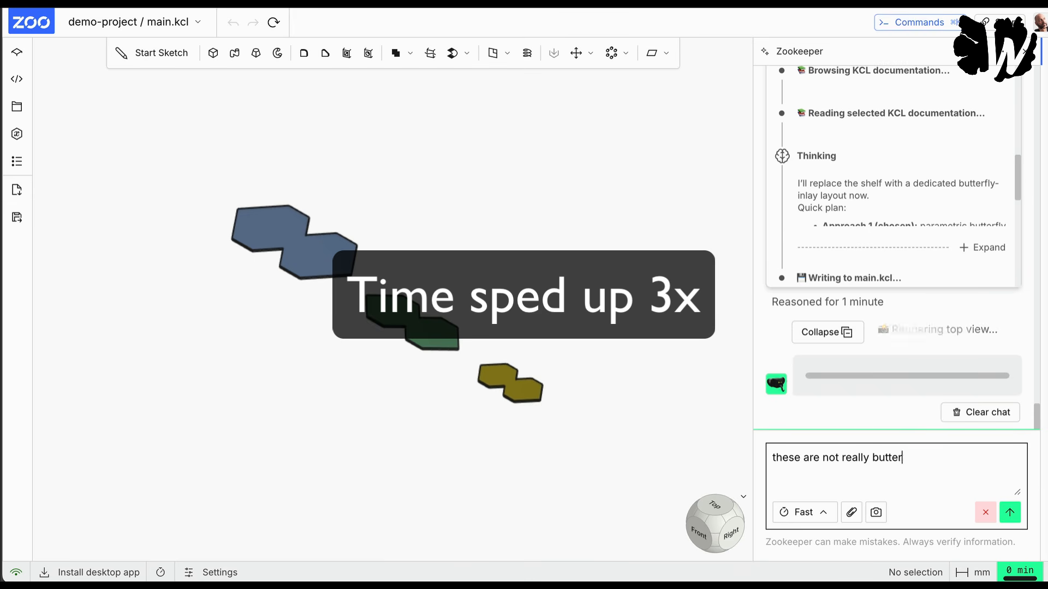
{"action": "key", "text": "BackSpace"}
{"action": "type", "text": "lay shapes"}
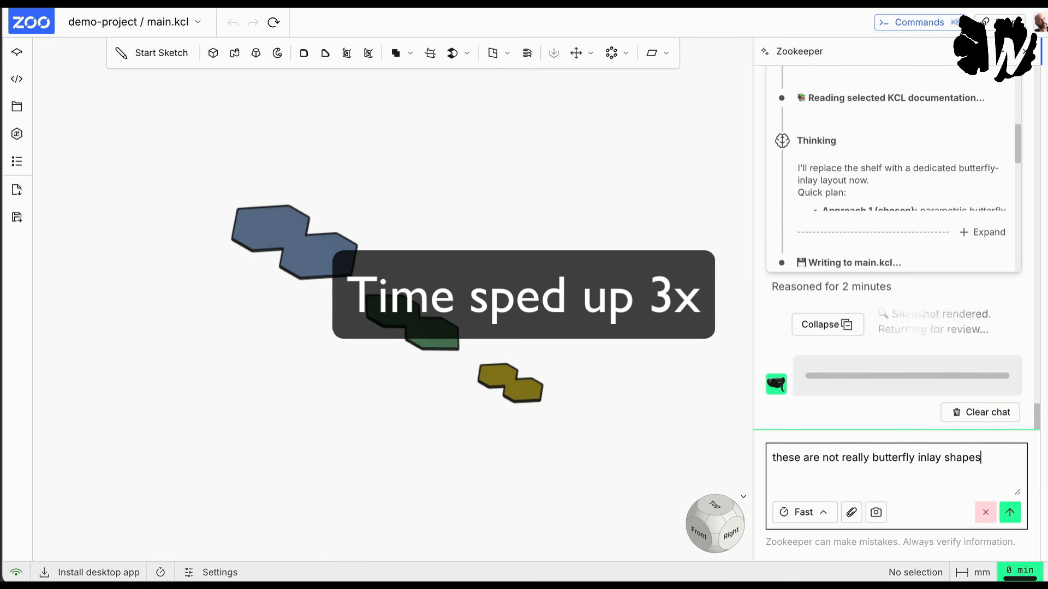
{"action": "type", "text": ", I have no idea where you got the"}
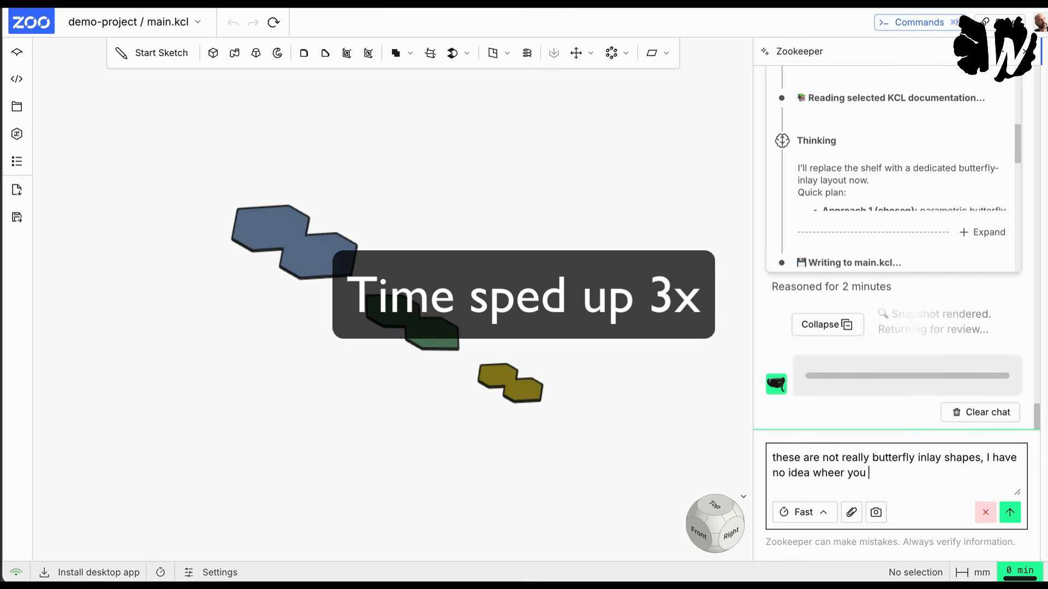
{"action": "type", "text": "se shapes from. I"}
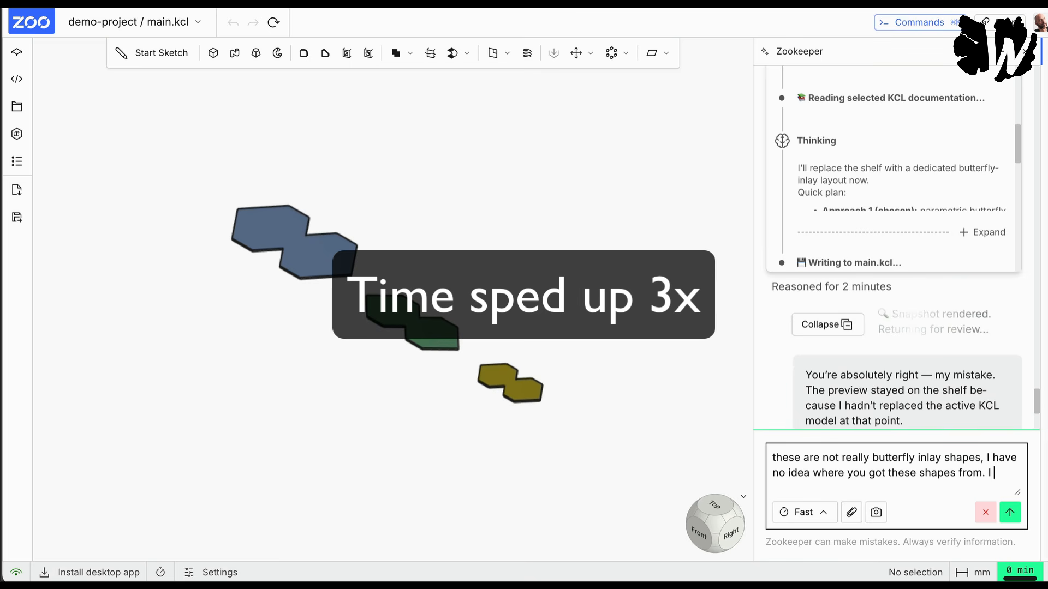
{"action": "type", "text": " am talking about the ones that"}
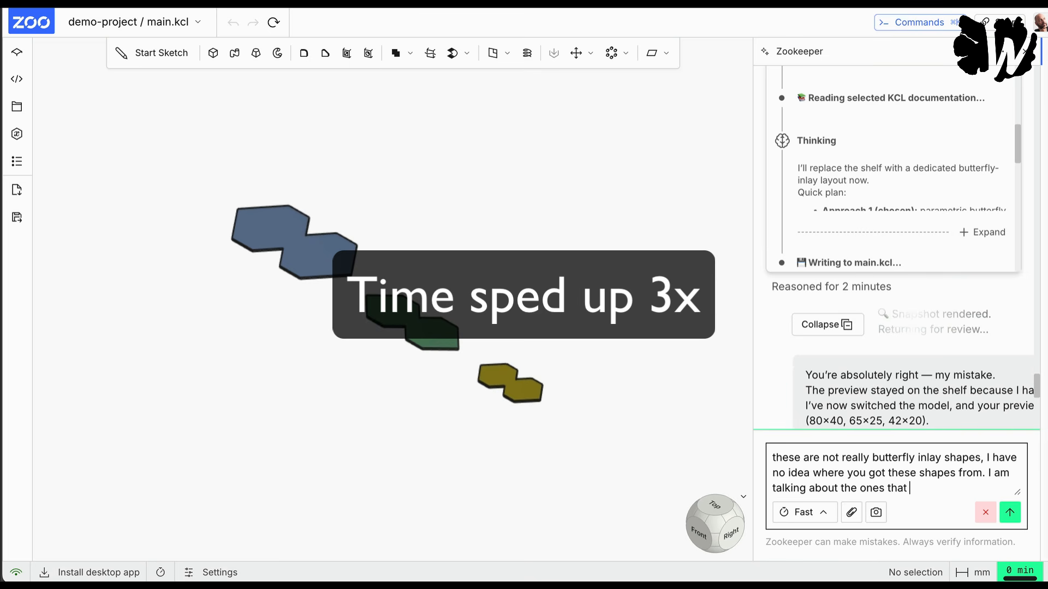
{"action": "type", "text": " kind of look like autterflies,"}
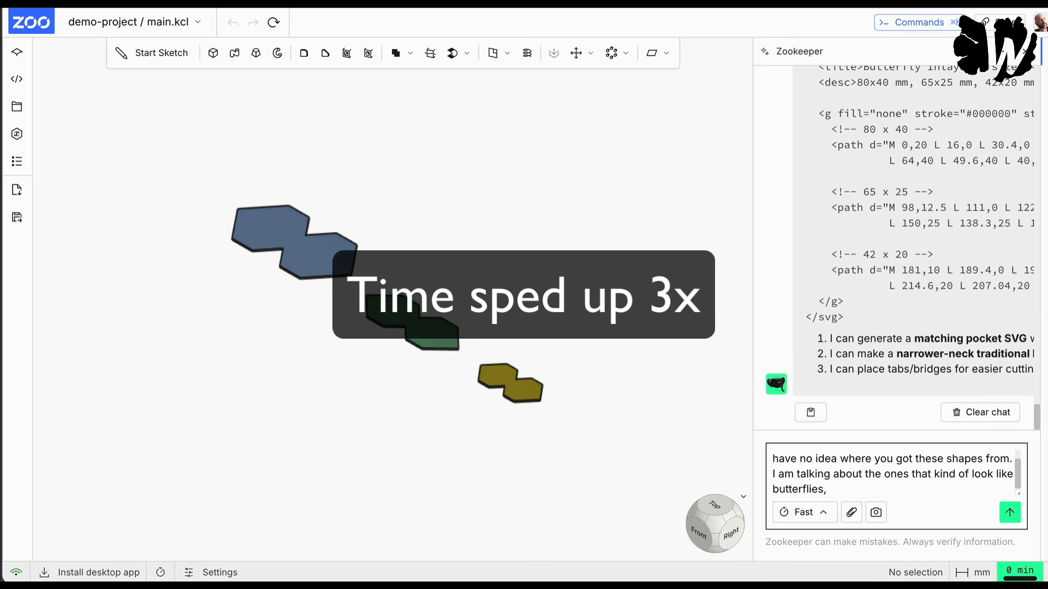
{"action": "type", "text": " also called dovetail inlays"}
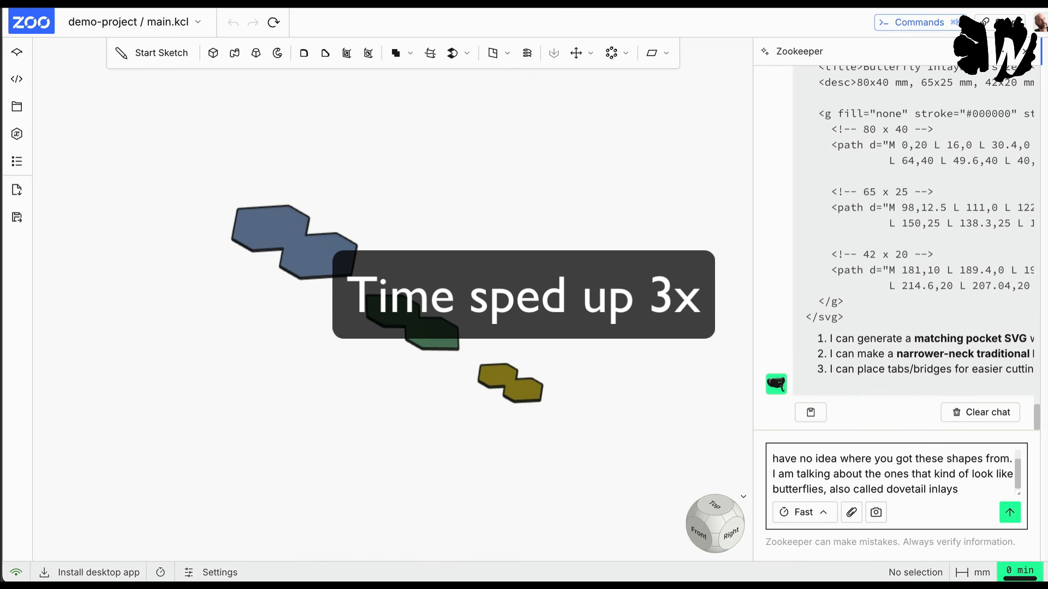
Step: Search Google in a new browser tab for "butterfly inlays" and show the image results
{"action": "key", "text": "super+t"}
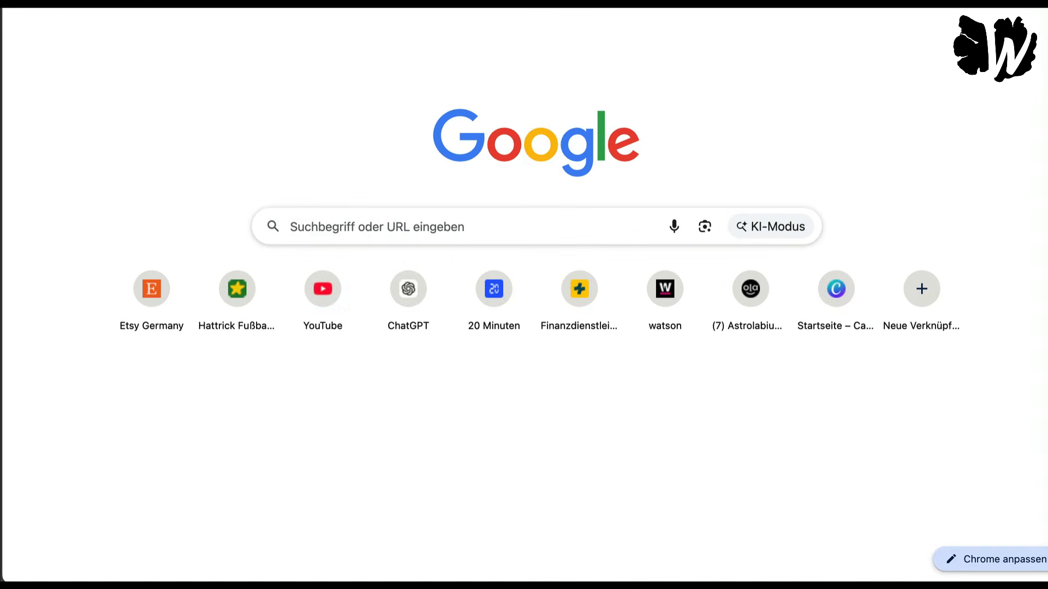
{"action": "type", "text": "butterfl"}
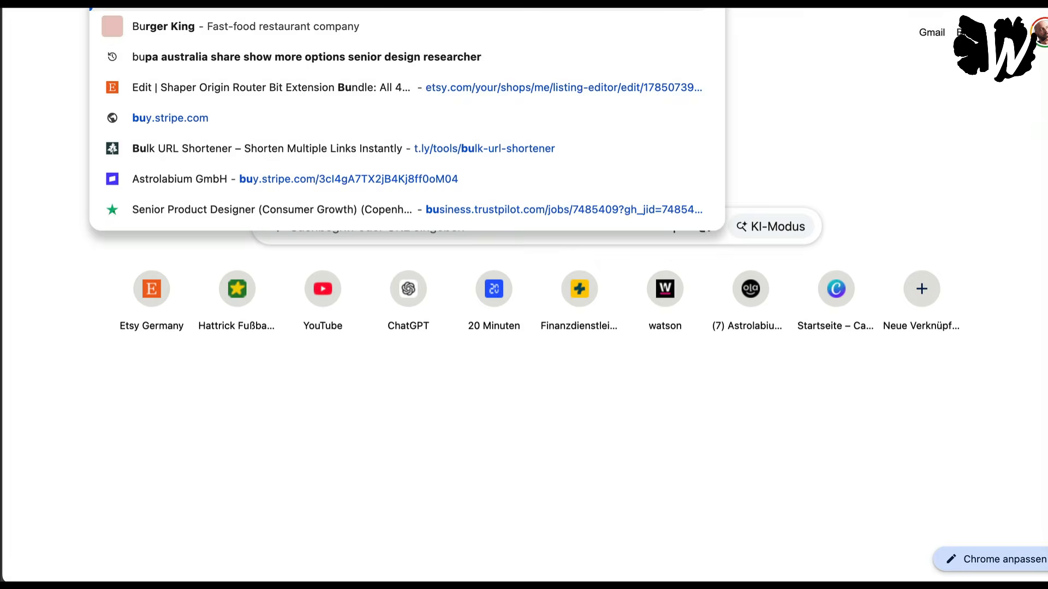
{"action": "type", "text": "y inlays"}
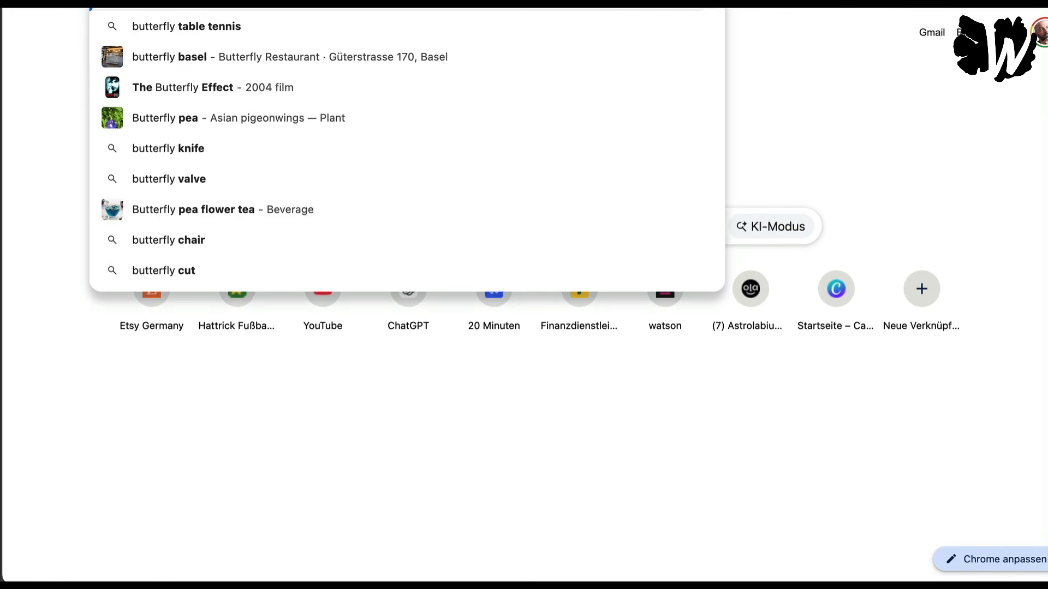
{"action": "key", "text": "Return"}
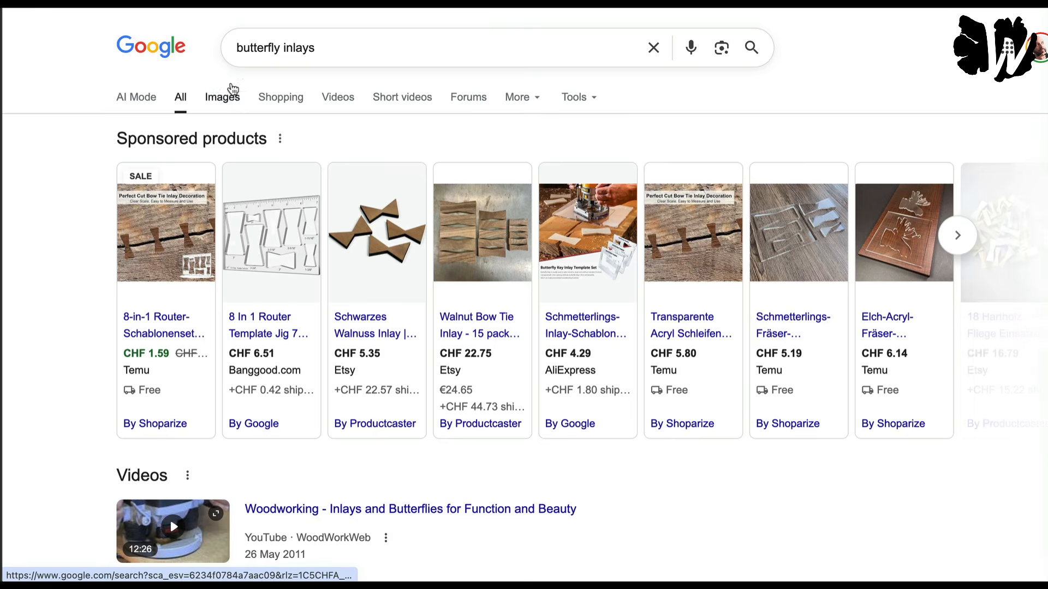
{"action": "left_click", "coordinate": [225, 96]}
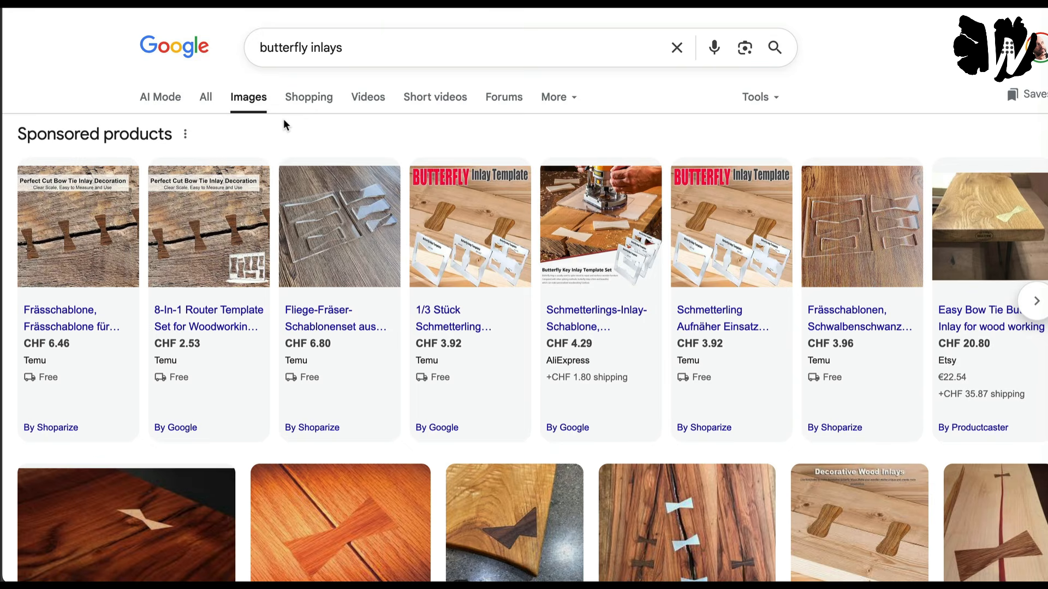
Step: Open the Popular Woodworking butterfly inlay picture from the image results and save it to Downloads
{"action": "scroll", "coordinate": [126, 243], "scroll_direction": "down", "scroll_amount": 6}
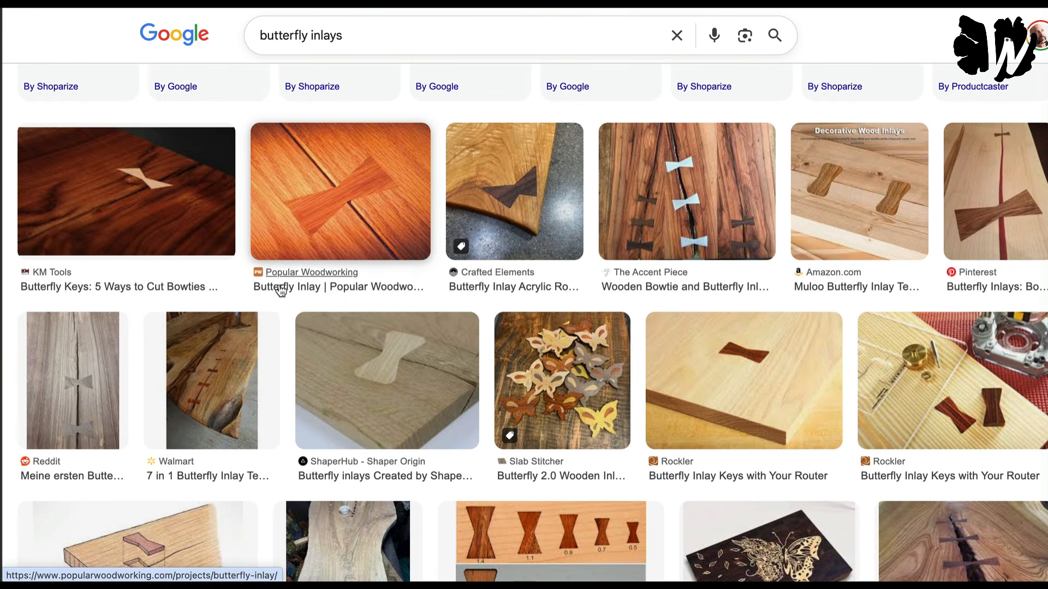
{"action": "left_click", "coordinate": [296, 227]}
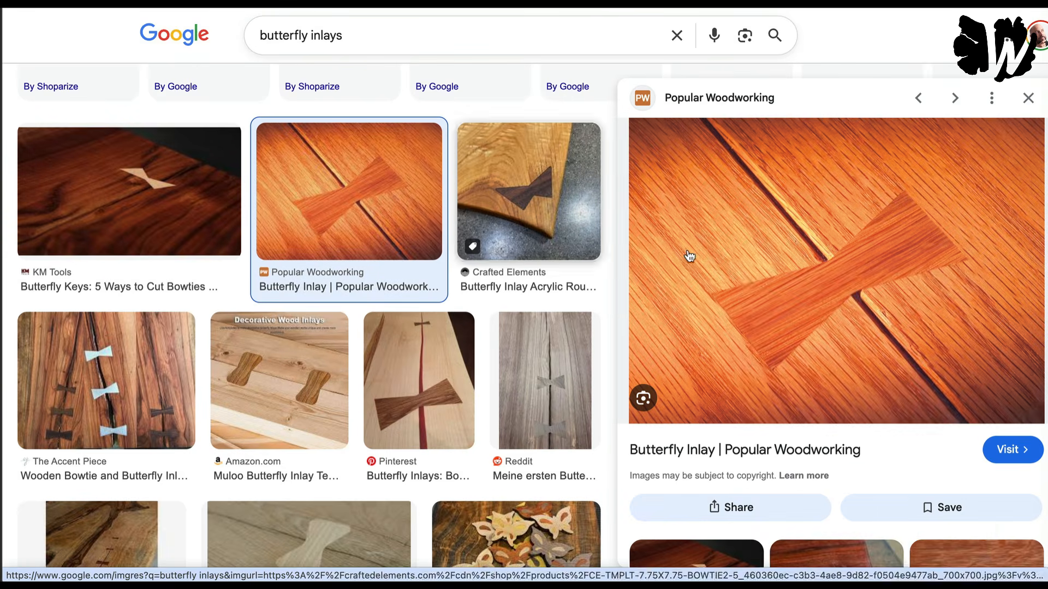
{"action": "right_click", "coordinate": [745, 276]}
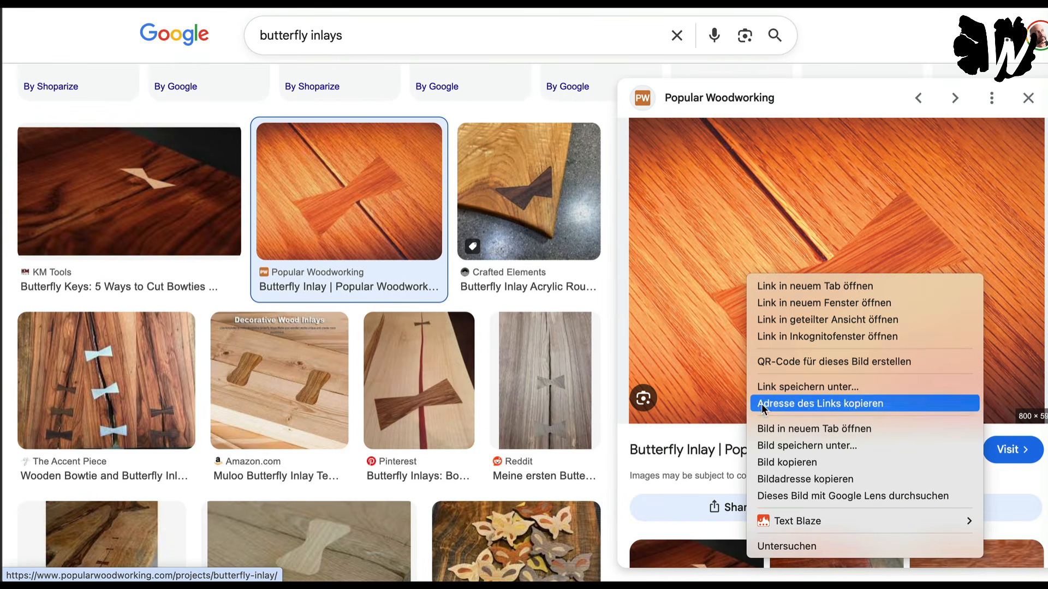
{"action": "left_click", "coordinate": [775, 447]}
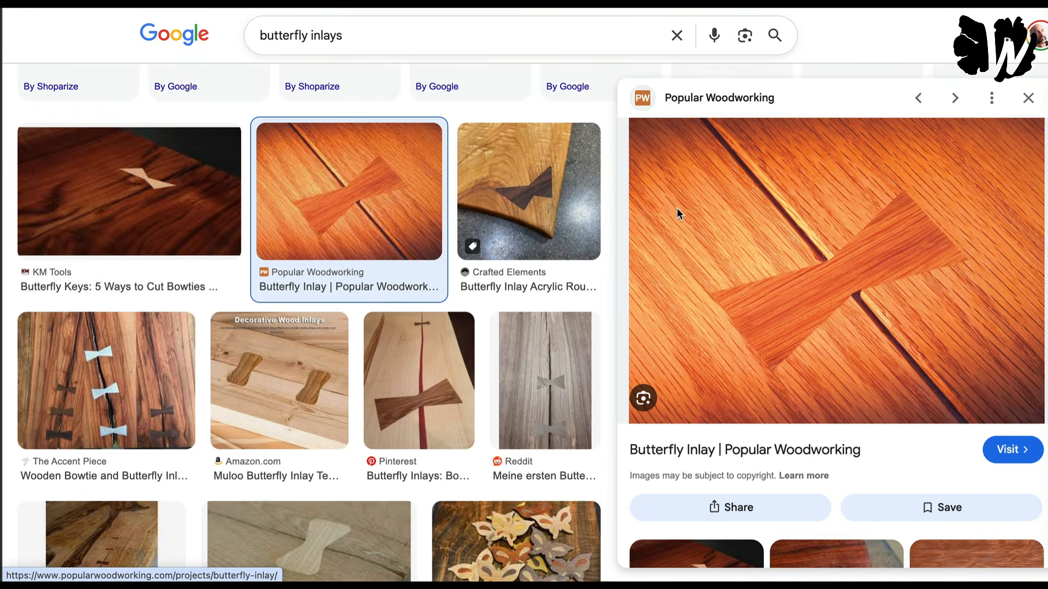
{"action": "key", "text": "Return"}
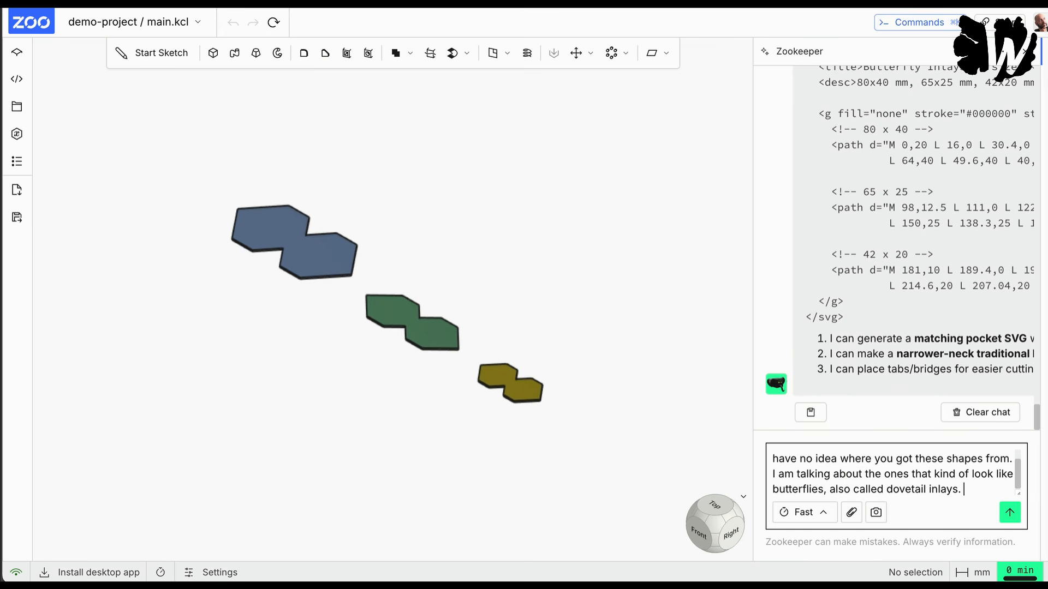
Step: Add "I am attaching a file so you understand." to the Zookeeper prompt, attach Butterfly-Inlay_5F00_lead1.jpg and send it
{"action": "type", "text": "I am attachi"}
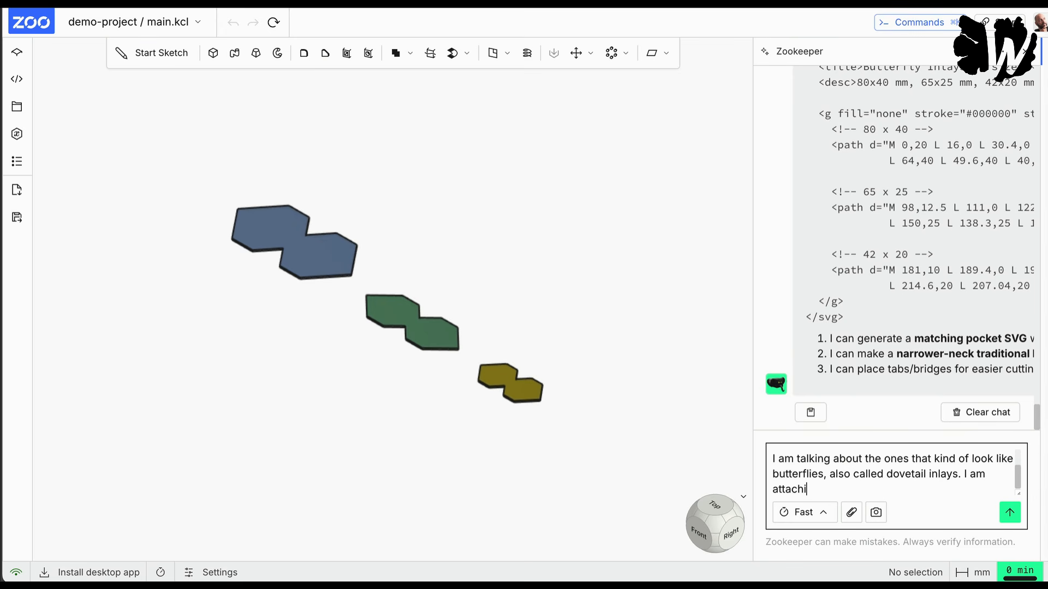
{"action": "type", "text": "ng a file so you understand."}
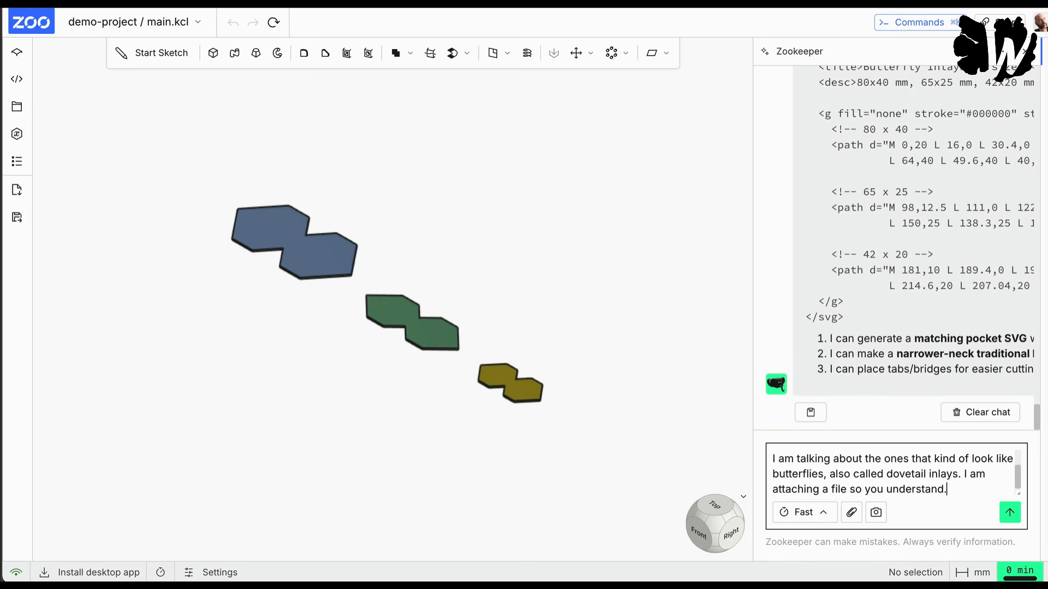
{"action": "left_click", "coordinate": [852, 512]}
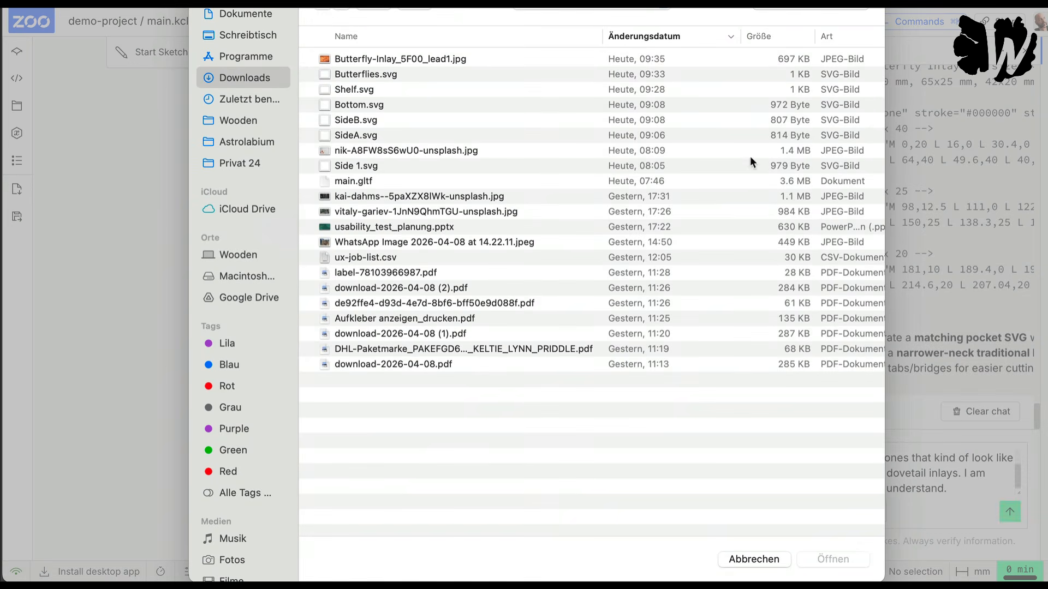
{"action": "double_click", "coordinate": [467, 58]}
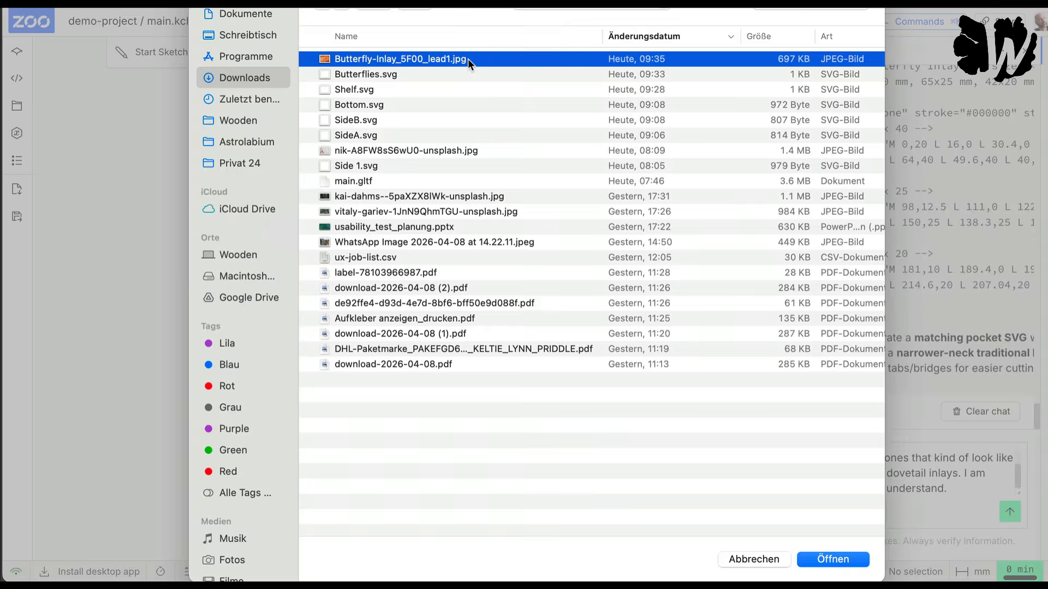
{"action": "left_click", "coordinate": [1011, 513]}
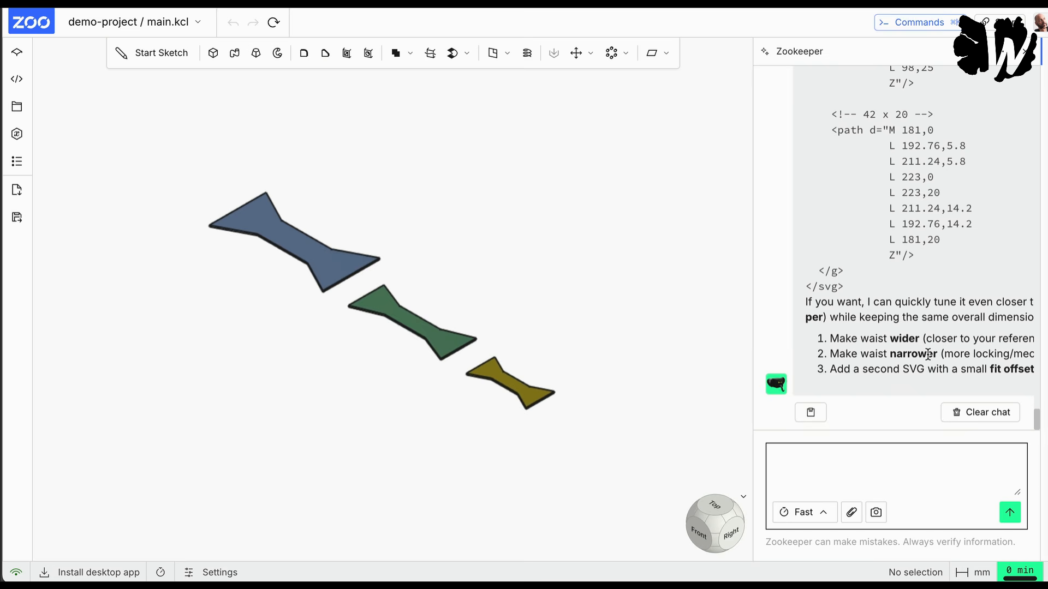
Step: Widen the Zookeeper chat area and review the reply with the updated SVG code for the three dovetail butterfly inlays
{"action": "scroll", "coordinate": [938, 208], "scroll_direction": "up", "scroll_amount": 10}
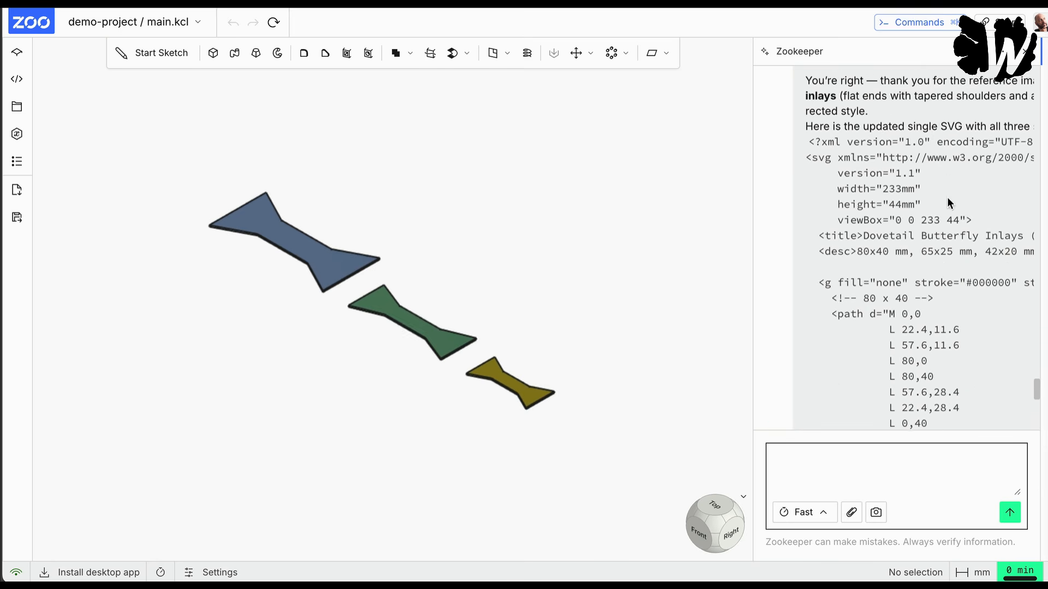
{"action": "scroll", "coordinate": [948, 203], "scroll_direction": "up", "scroll_amount": 2}
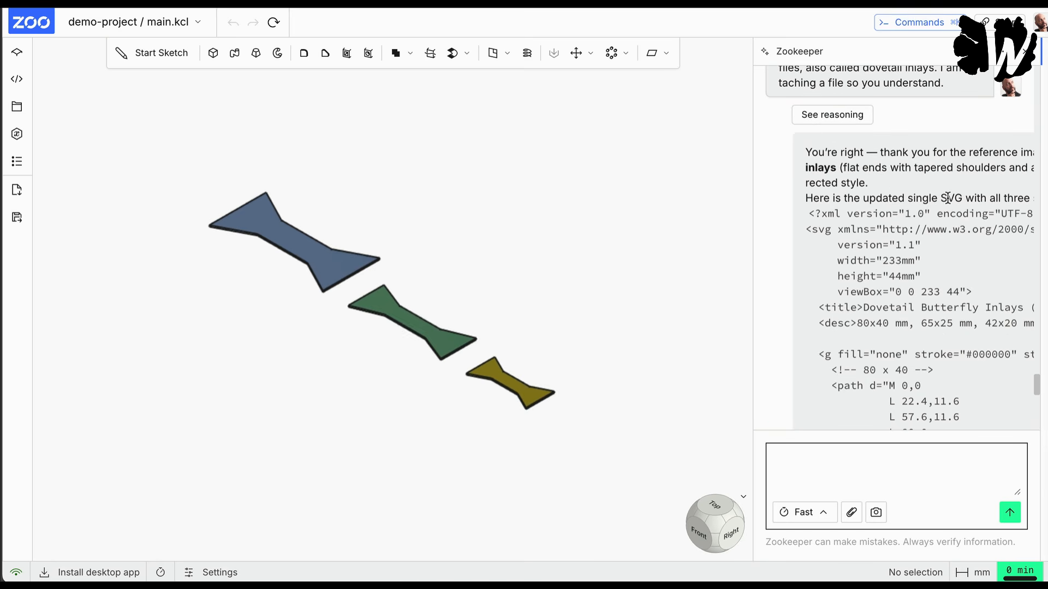
{"action": "left_click", "coordinate": [880, 173]}
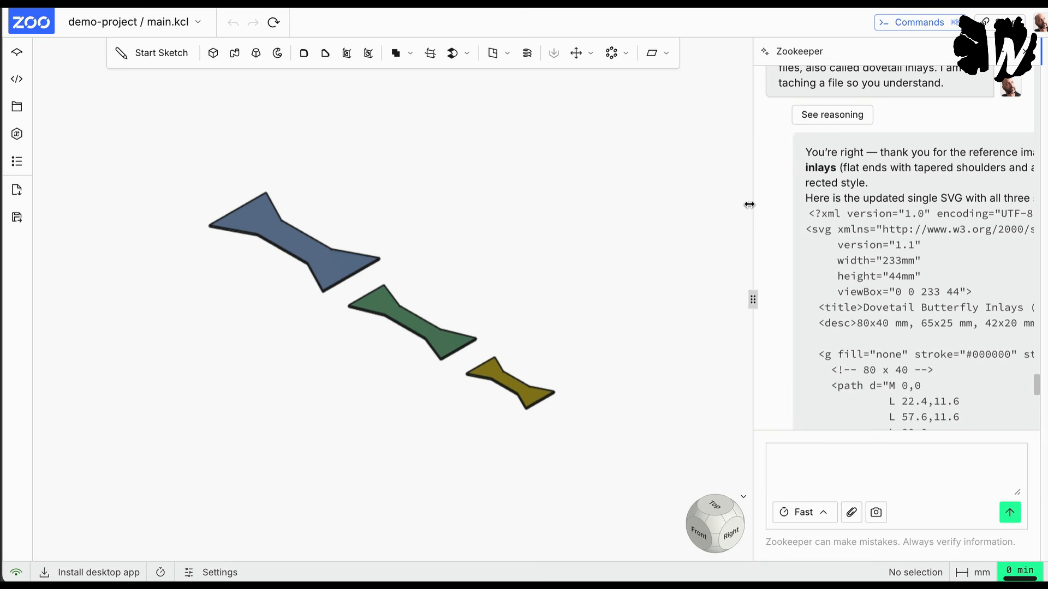
{"action": "left_click_drag", "start_coordinate": [749, 205], "coordinate": [637, 198]}
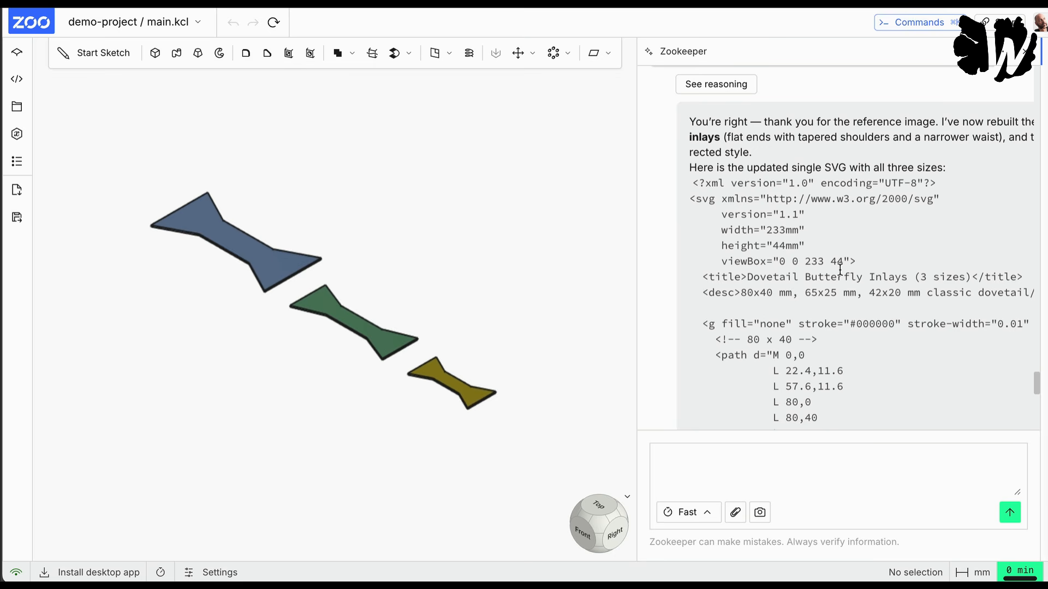
{"action": "scroll", "coordinate": [840, 270], "scroll_direction": "down", "scroll_amount": 3}
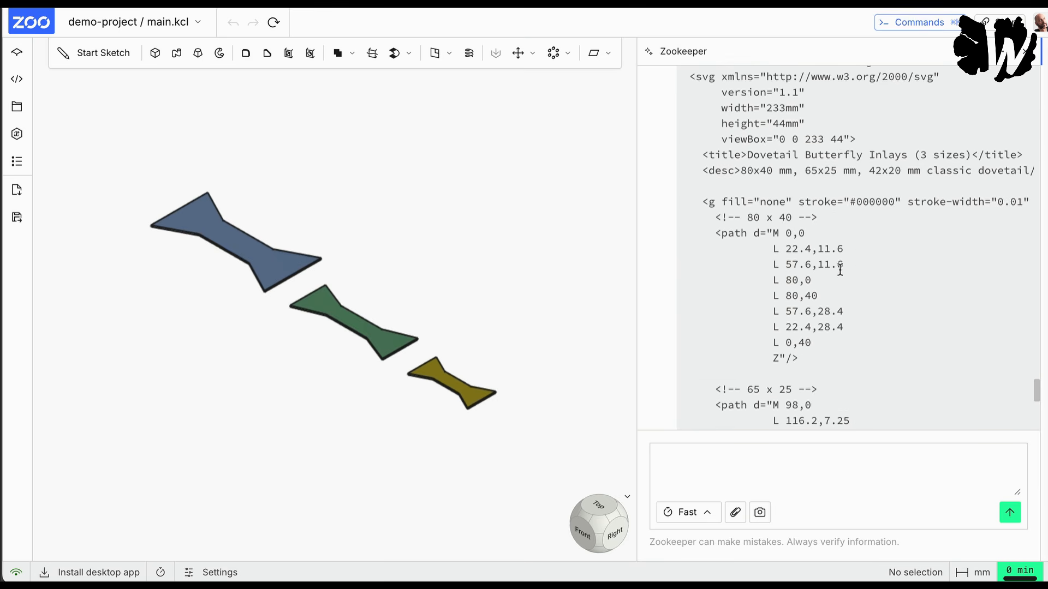
Step: Select and copy the complete SVG code, from the XML declaration to the closing svg tag, in the latest Zookeeper reply
{"action": "scroll", "coordinate": [840, 270], "scroll_direction": "down", "scroll_amount": 8}
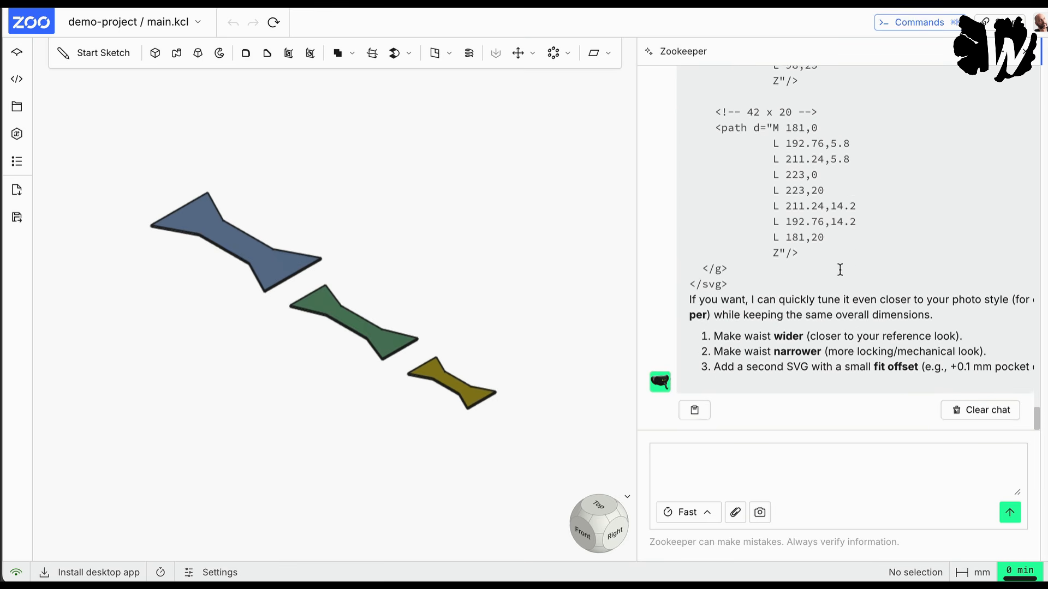
{"action": "left_click_drag", "start_coordinate": [734, 291], "coordinate": [733, 230]}
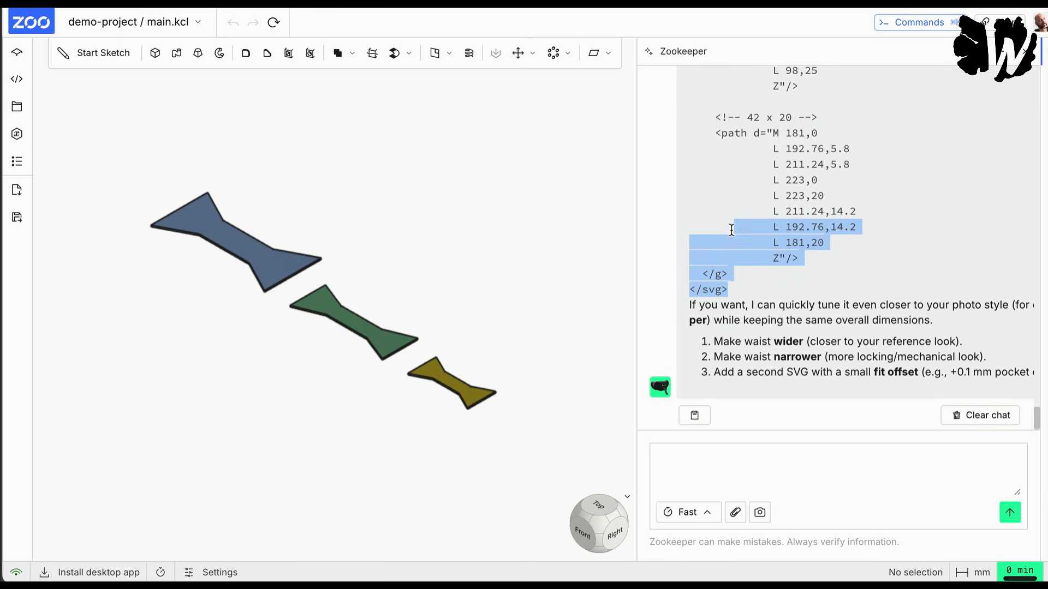
{"action": "scroll", "coordinate": [733, 229], "scroll_direction": "up", "scroll_amount": 8}
{"action": "scroll", "coordinate": [733, 230], "scroll_direction": "up", "scroll_amount": 1}
{"action": "scroll", "coordinate": [711, 232], "scroll_direction": "up", "scroll_amount": 2}
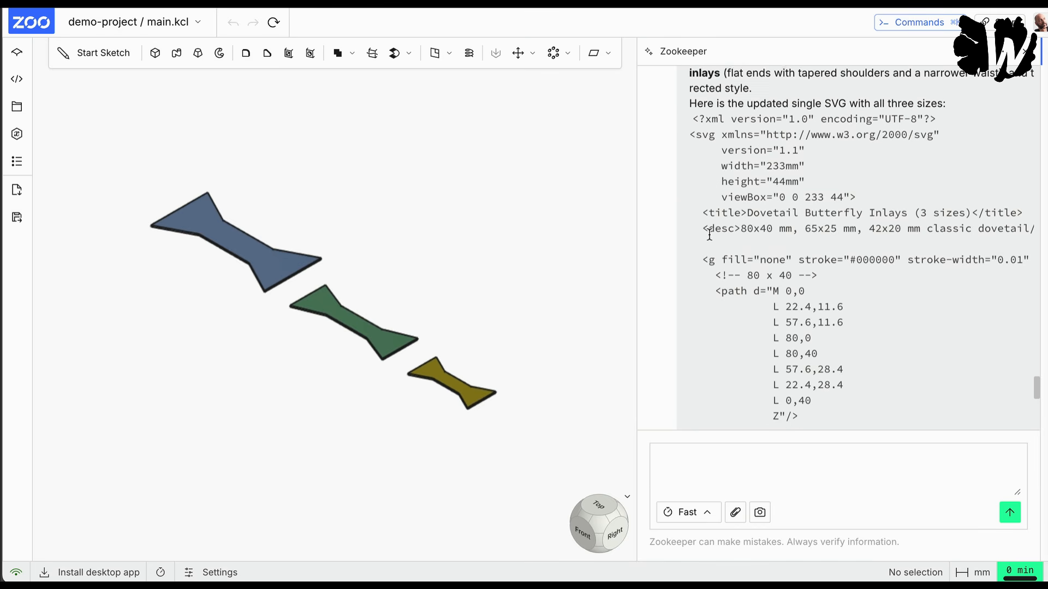
{"action": "left_click", "coordinate": [692, 222], "text": "shift"}
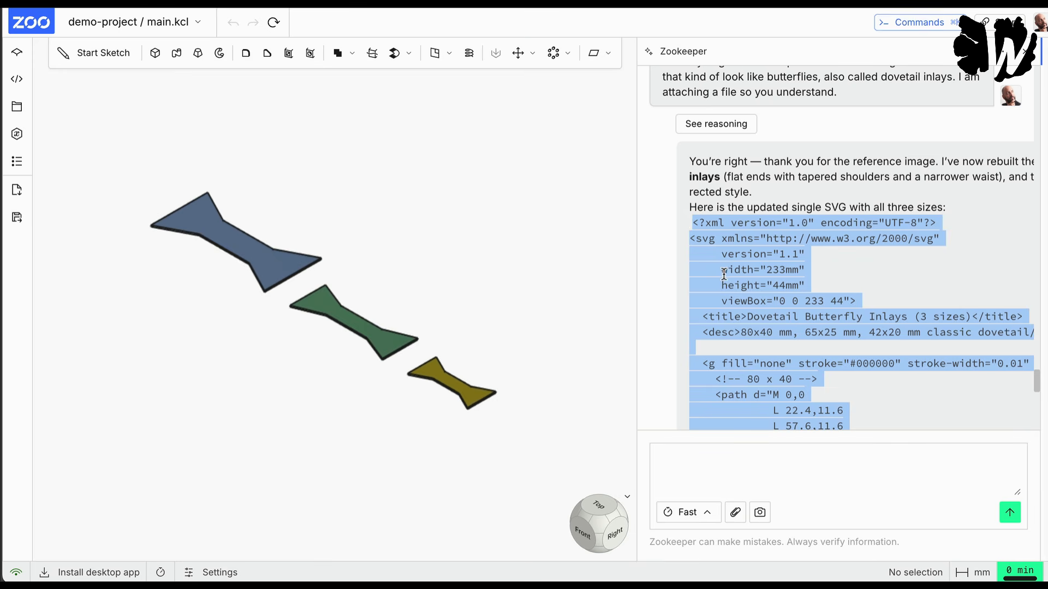
Step: Switch to TextMate and replace the entire content of Butterflies.svg with the copied SVG code
{"action": "key", "text": "super+Tab"}
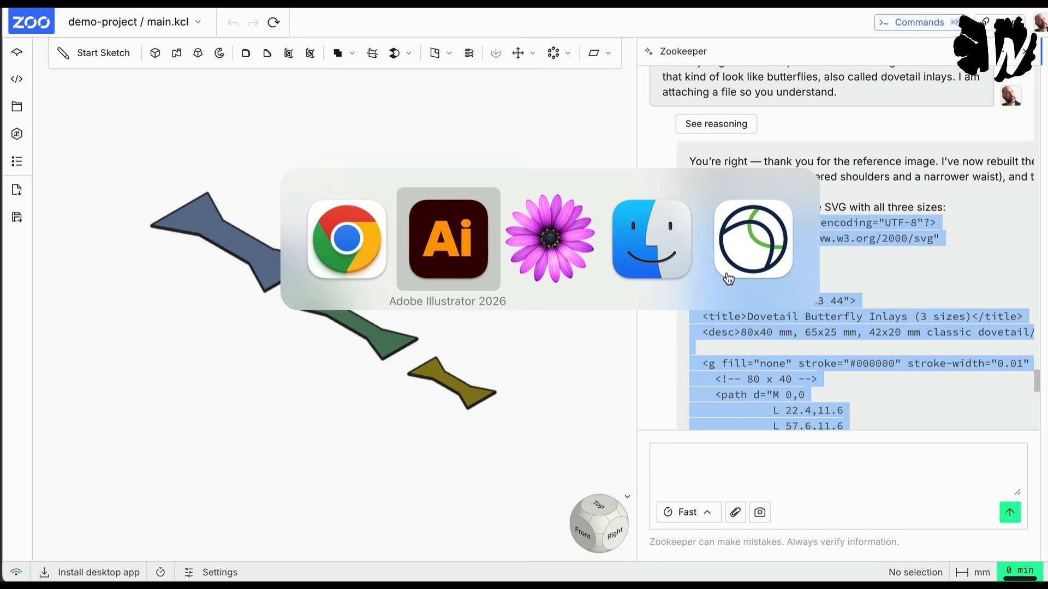
{"action": "left_click", "coordinate": [728, 279]}
{"action": "key", "text": "super+a"}
{"action": "key", "text": "super+v"}
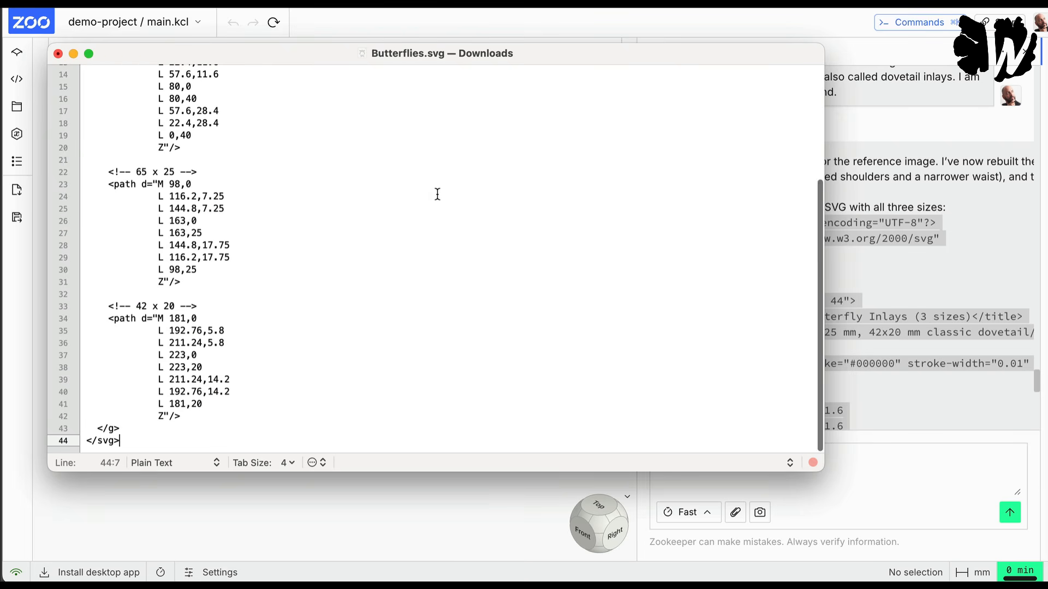
Step: Switch to Illustrator and open Butterflies.svg from the Downloads folder
{"action": "key", "text": "super+Tab"}
{"action": "key", "text": "super+o"}
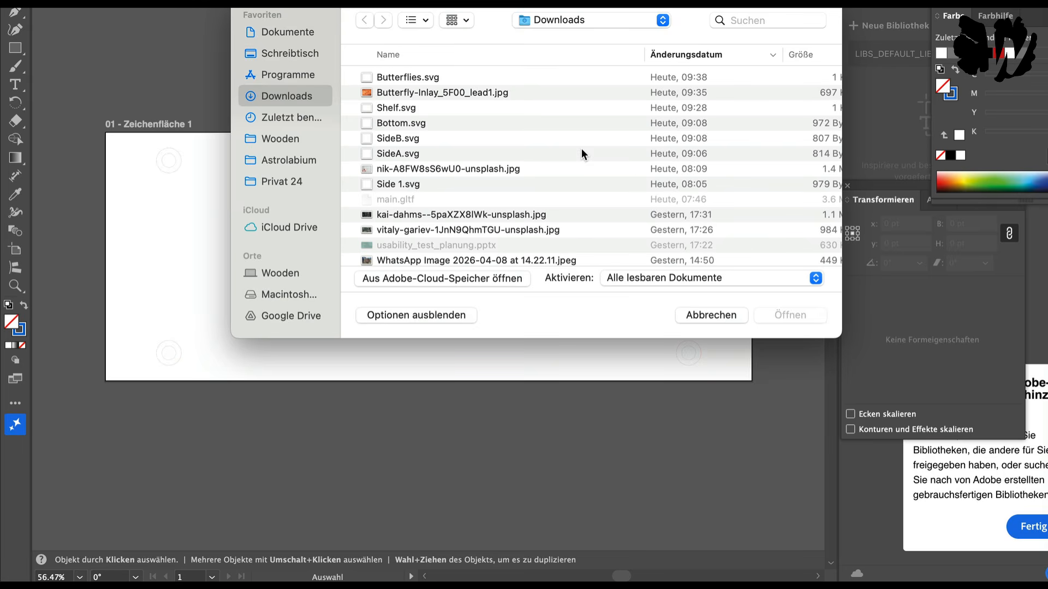
{"action": "double_click", "coordinate": [514, 79]}
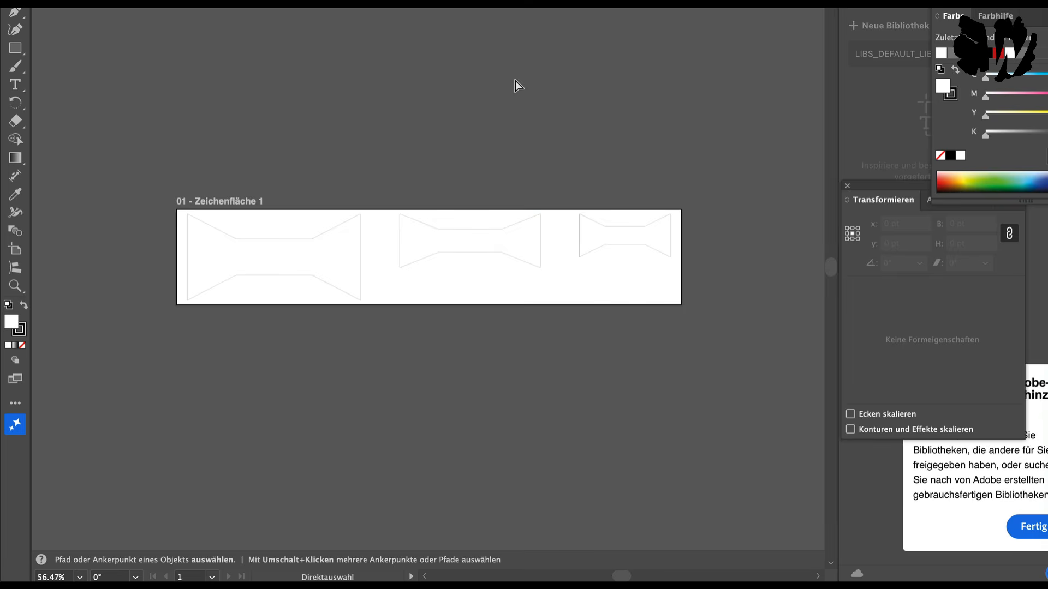
Step: Return to Chrome and start the Zookeeper prompt "This doesn't look like the shape I uploaded on the photo. There the diagonal lines meet at the waist"
{"action": "key", "text": "super+Tab"}
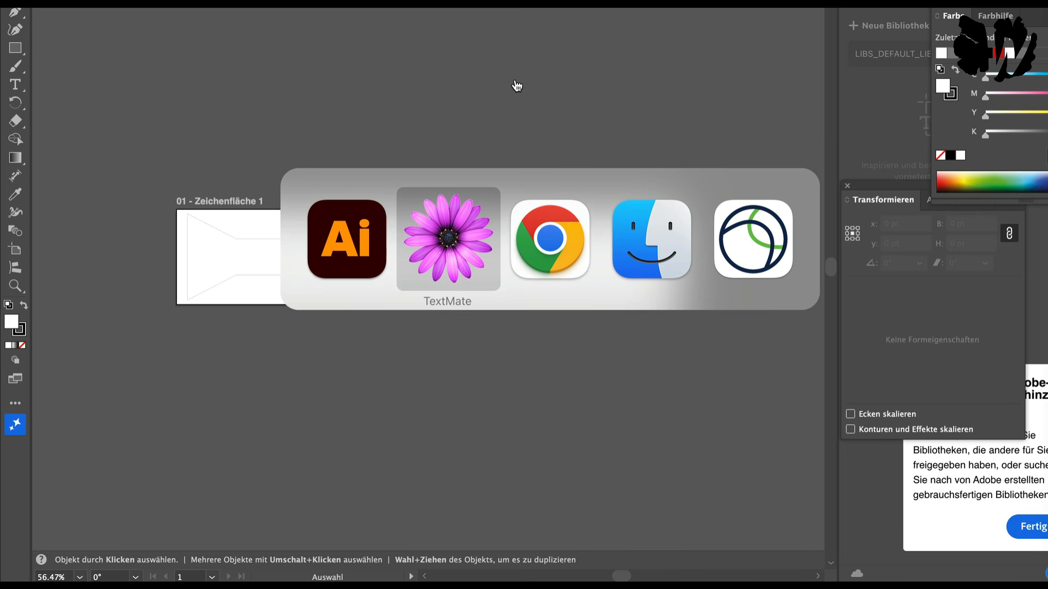
{"action": "left_click", "coordinate": [513, 259]}
{"action": "left_click", "coordinate": [790, 477]}
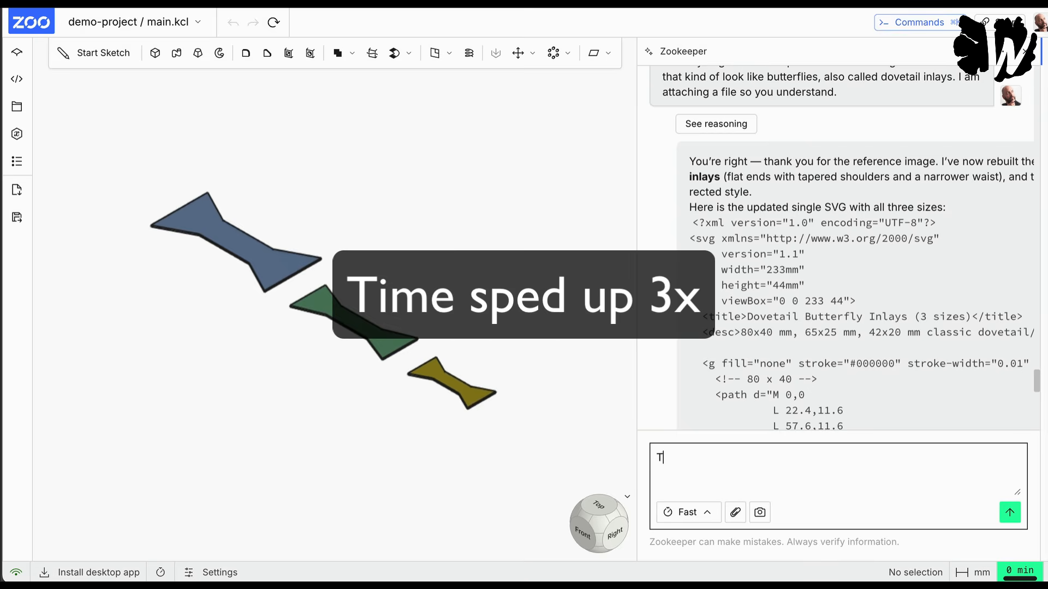
{"action": "type", "text": "This doesn't look like the shape "}
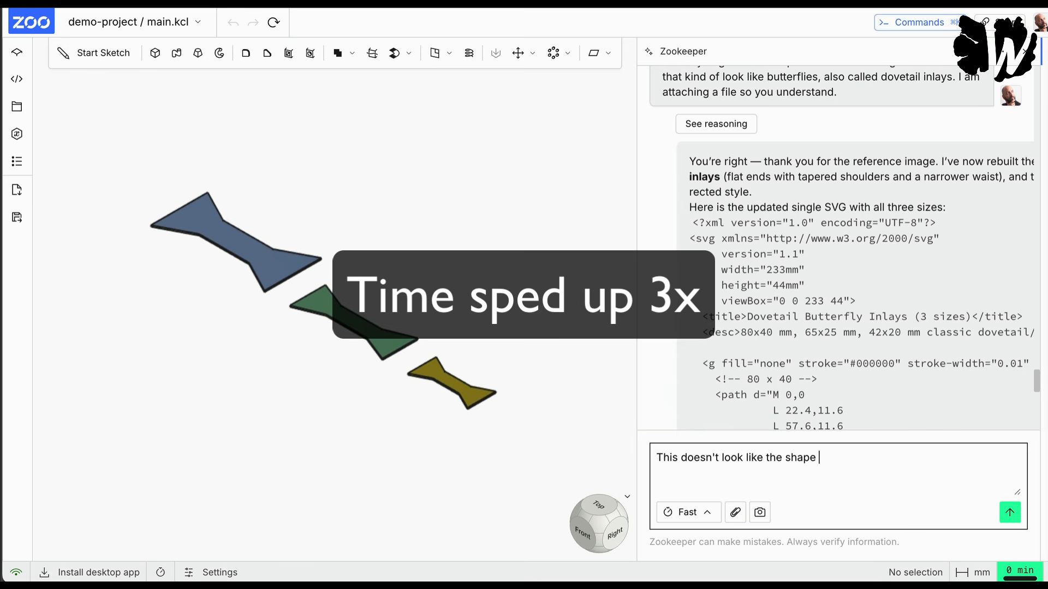
{"action": "type", "text": "I uploaded on the photo."}
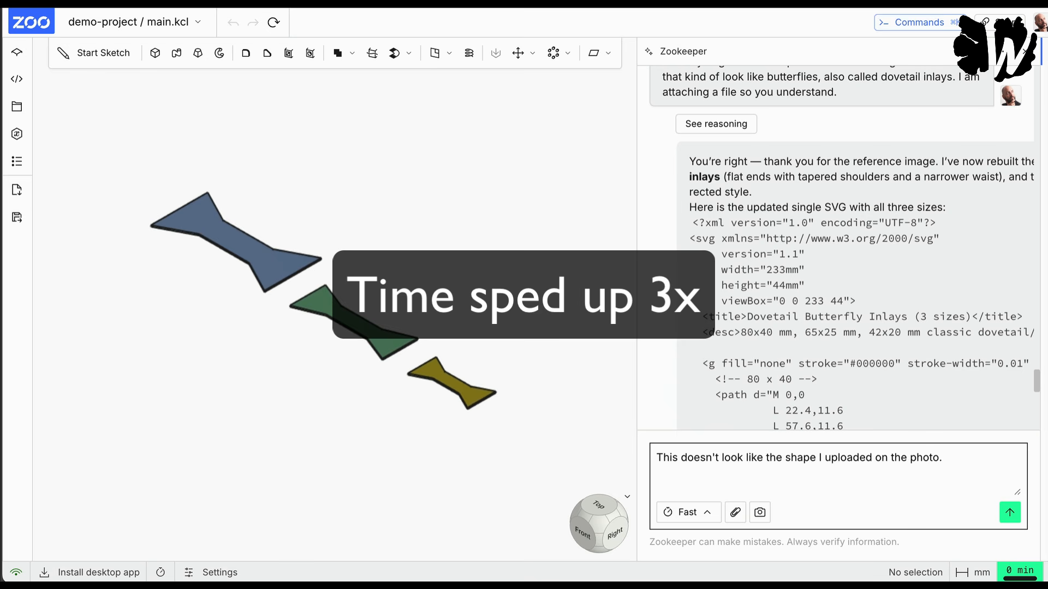
{"action": "type", "text": " There the diagonal lines meet at the w"}
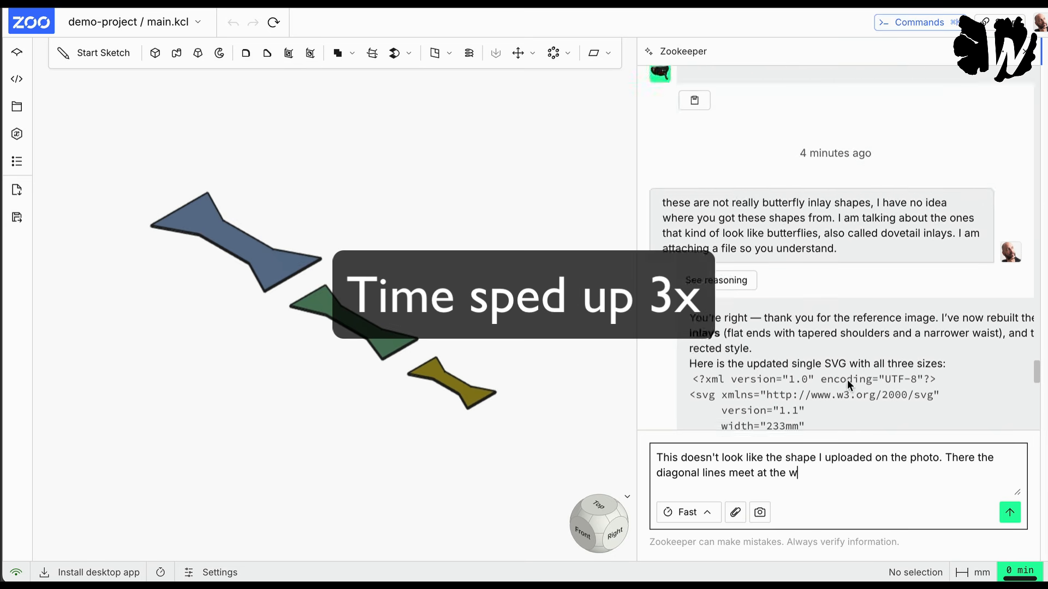
{"action": "type", "text": "aist"}
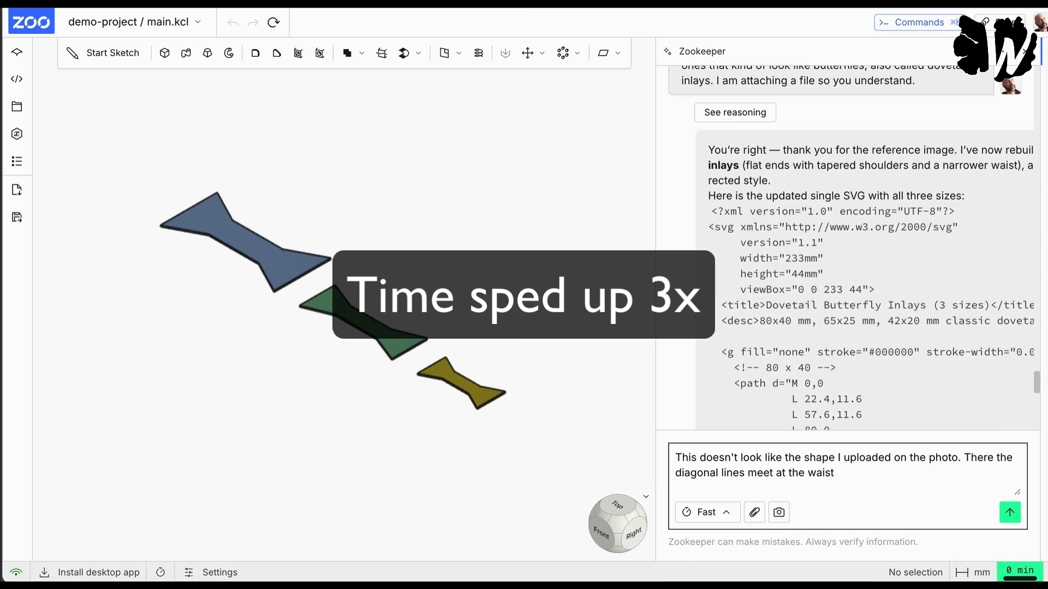
{"action": "type", "text": ", but in your there are"}
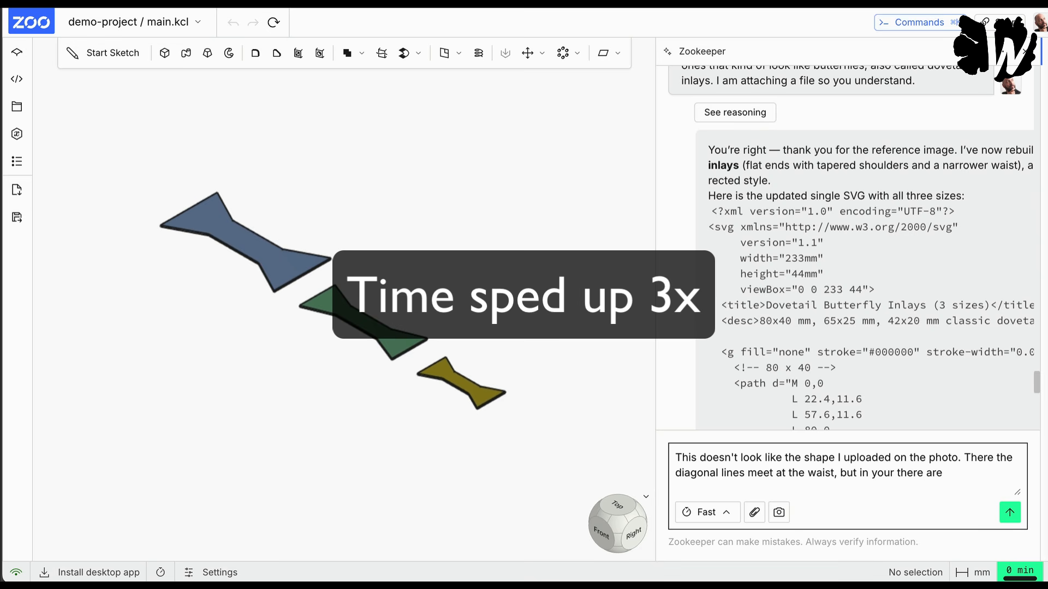
Step: Complete the prompt with ", but in yours there are these straight line in the middle that make the shape ugly" and send it
{"action": "key", "text": "BackSpace"}
{"action": "key", "text": "BackSpace"}
{"action": "key", "text": "BackSpace"}
{"action": "key", "text": "BackSpace"}
{"action": "key", "text": "BackSpace"}
{"action": "key", "text": "BackSpace"}
{"action": "key", "text": "BackSpace"}
{"action": "key", "text": "BackSpace"}
{"action": "type", "text": "s there are these straight"}
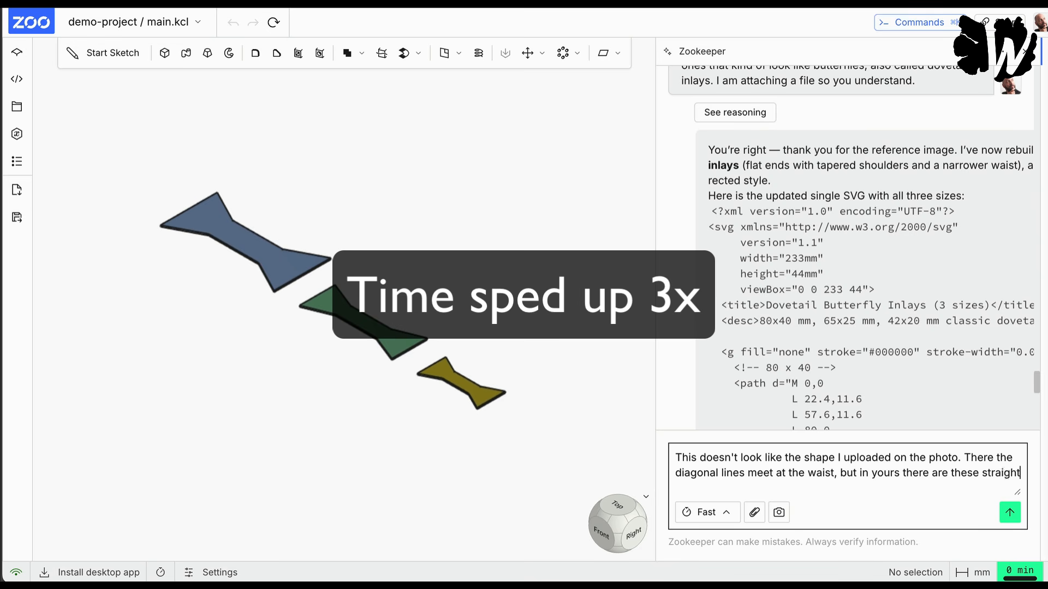
{"action": "type", "text": " line in the middle that make the "}
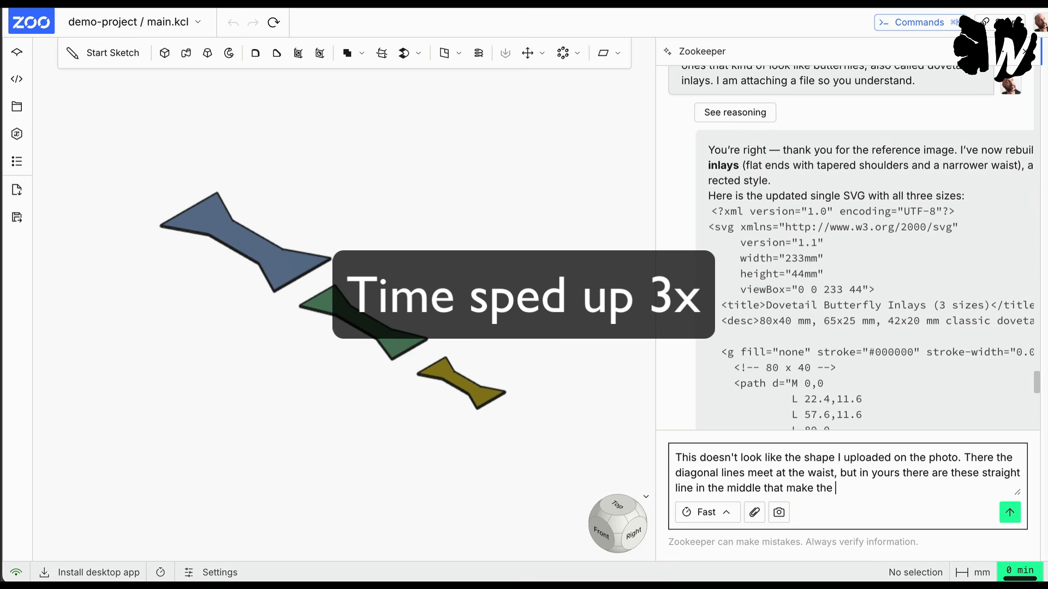
{"action": "type", "text": "shape ugly"}
{"action": "key", "text": "Return"}
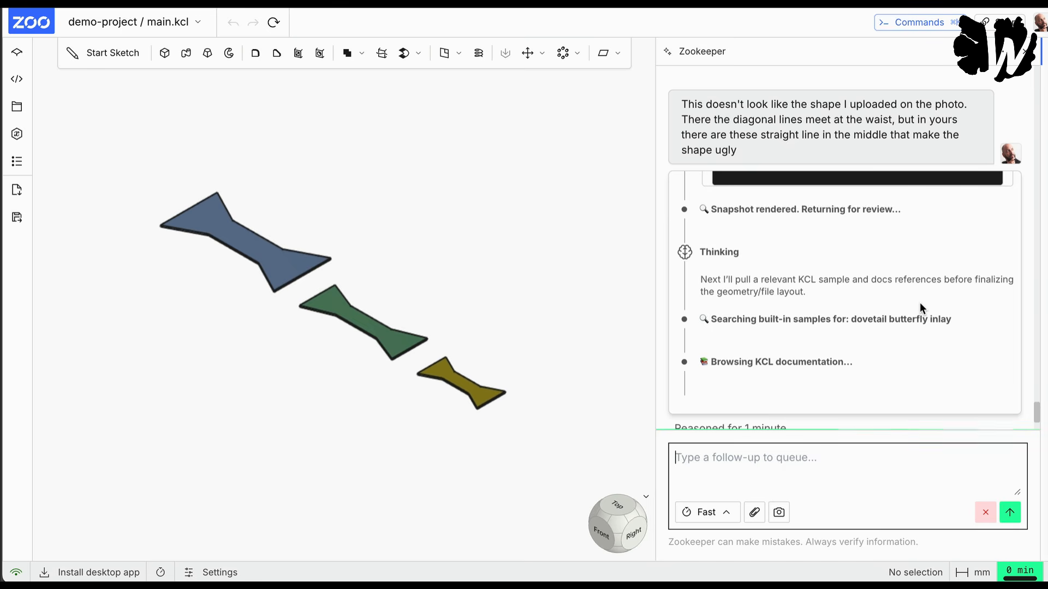
Step: Review Zookeeper's rendered snapshot in the reasoning and select the full new SVG code in the reply
{"action": "scroll", "coordinate": [919, 303], "scroll_direction": "up", "scroll_amount": 3}
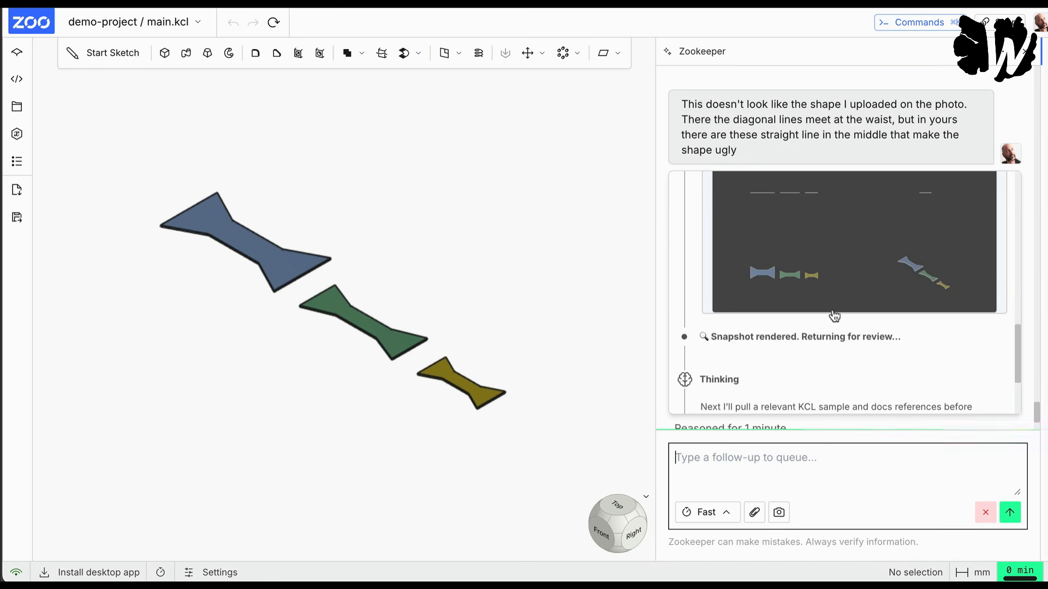
{"action": "scroll", "coordinate": [834, 316], "scroll_direction": "down", "scroll_amount": 3}
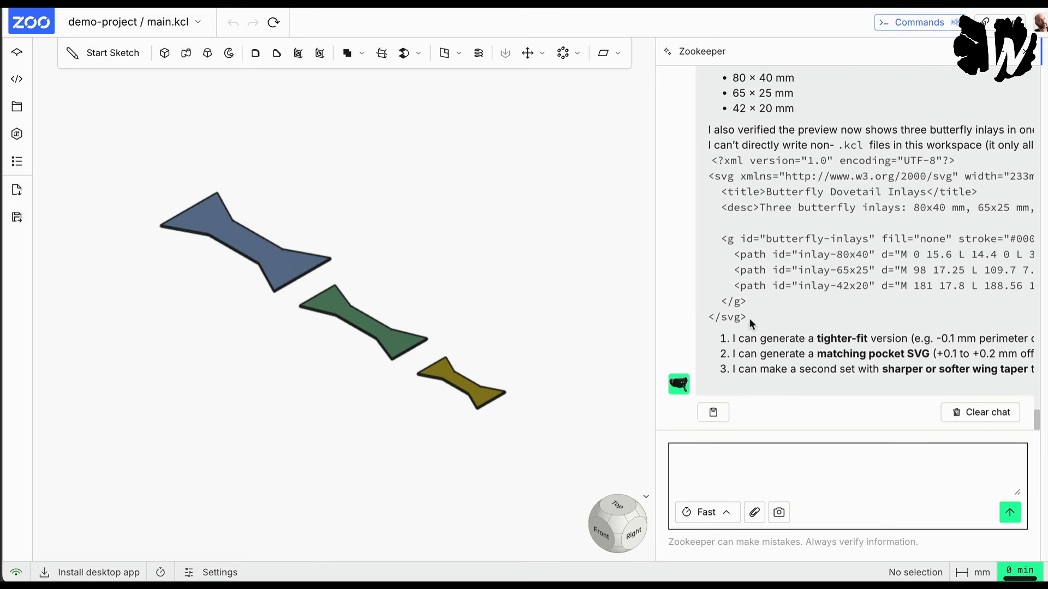
{"action": "left_click_drag", "start_coordinate": [750, 322], "coordinate": [728, 186]}
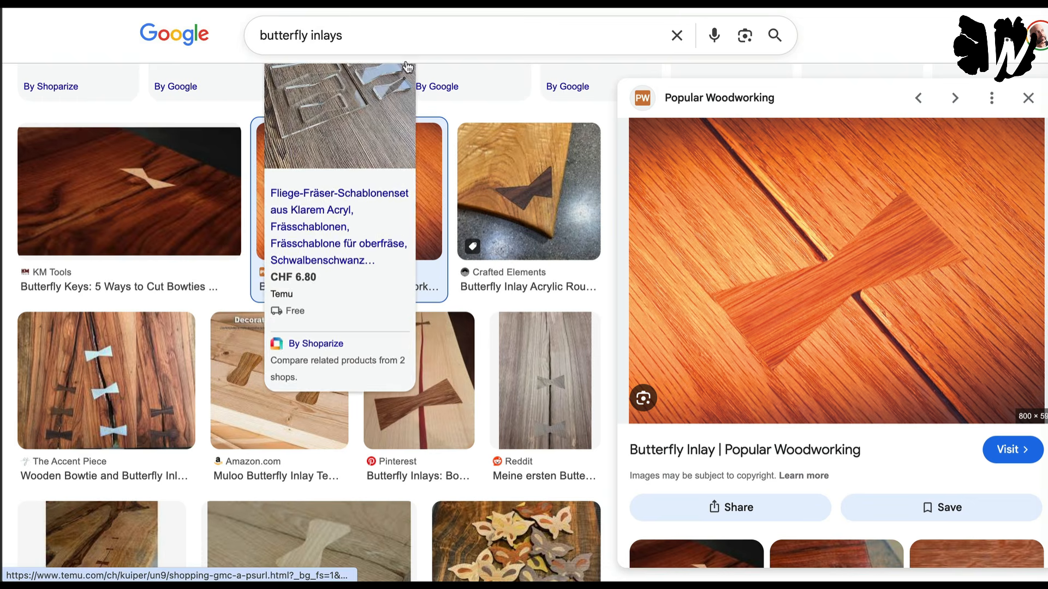
Step: Replace the "butterfly inlays" query in Google Images with a search for "entallada wall"
{"action": "left_click", "coordinate": [360, 36]}
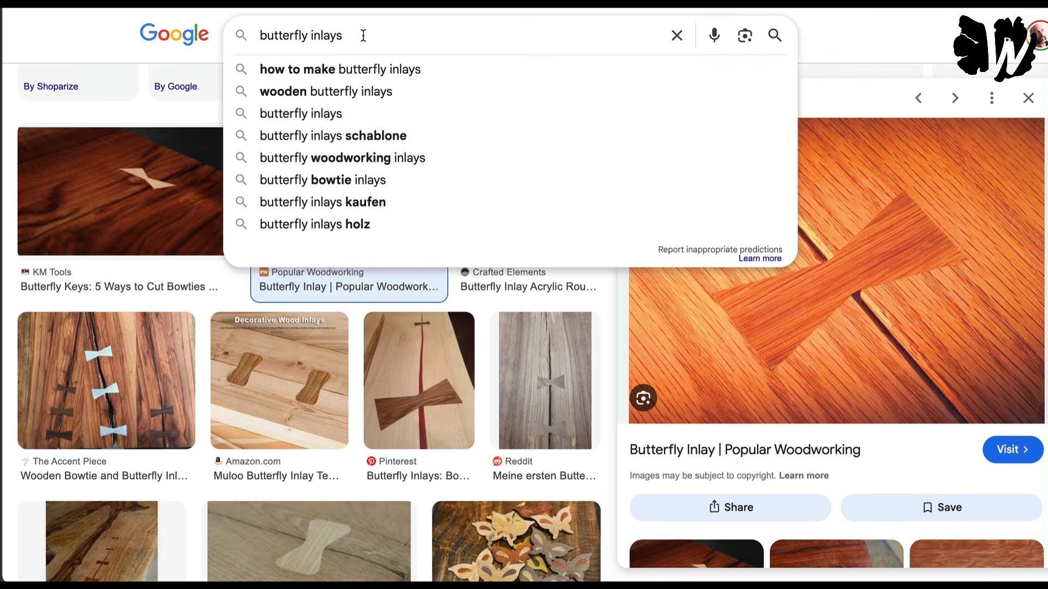
{"action": "triple_click", "coordinate": [363, 36]}
{"action": "type", "text": "e"}
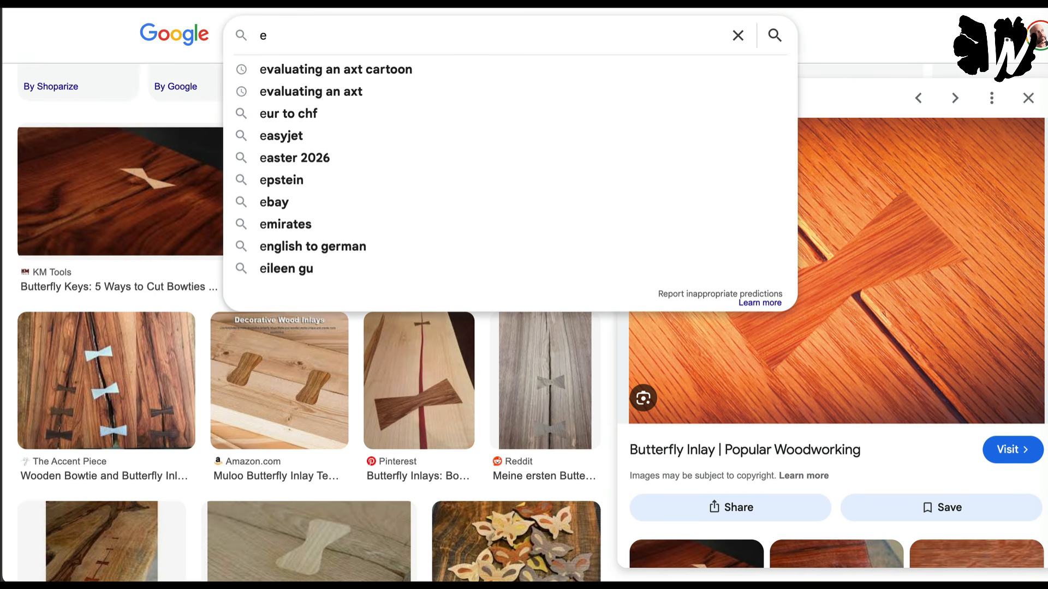
{"action": "type", "text": "nte"}
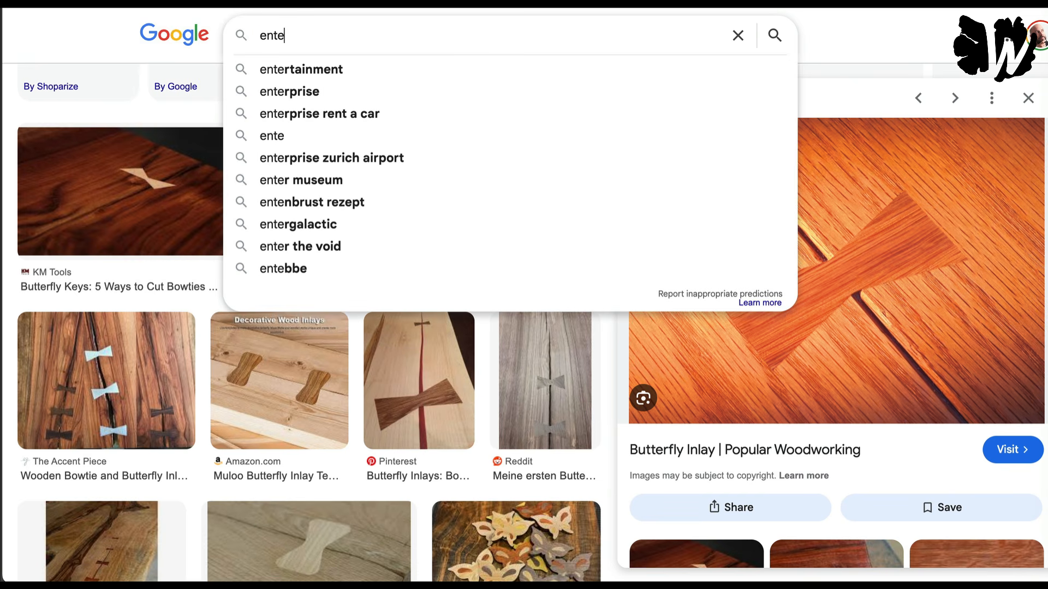
{"action": "key", "text": "BackSpace"}
{"action": "type", "text": "allada"}
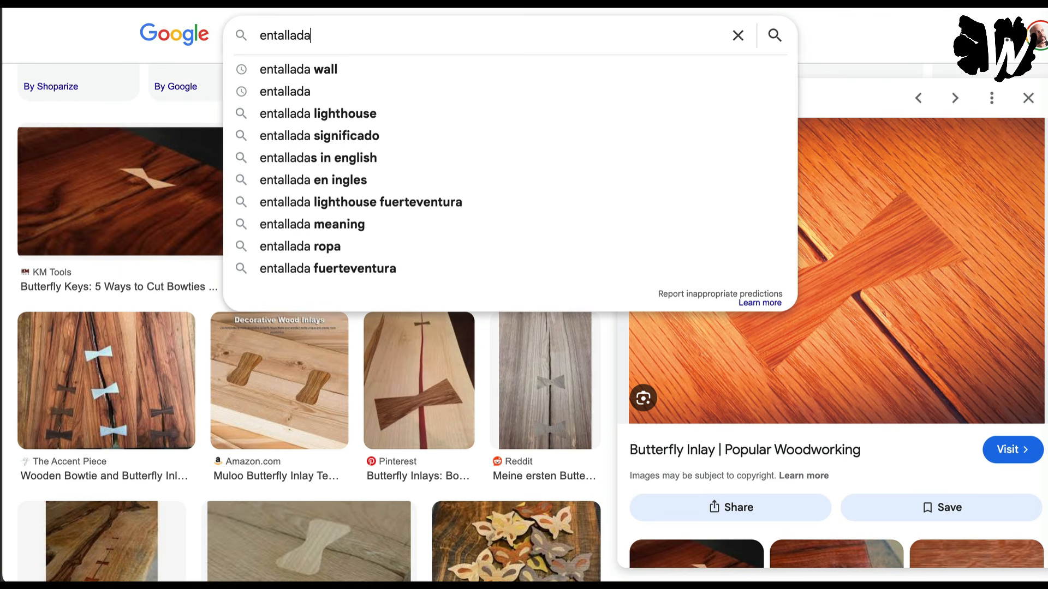
{"action": "left_click", "coordinate": [323, 68]}
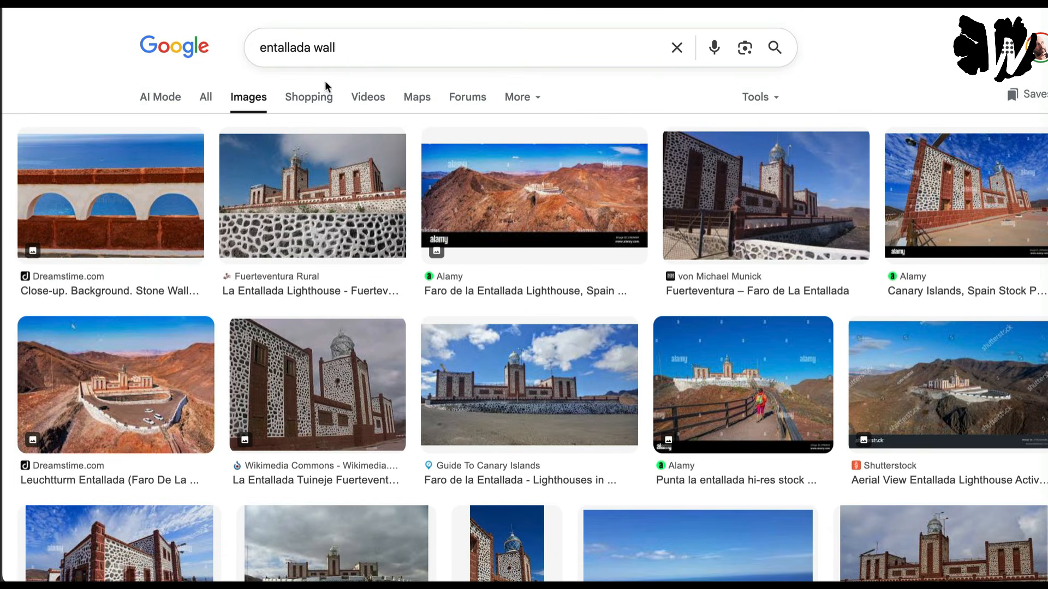
Step: Open the Fuerteventura Rural page of the La Entallada Lighthouse image, accept its cookie notice, examine the stone wall photo and close the page
{"action": "left_click", "coordinate": [305, 227]}
{"action": "left_click", "coordinate": [747, 382]}
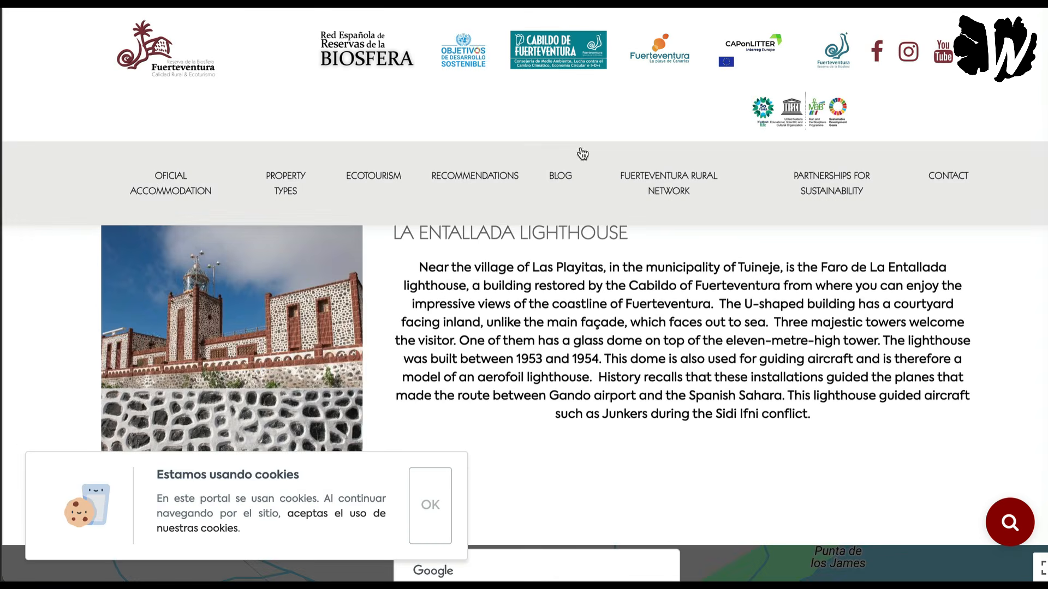
{"action": "left_click", "coordinate": [429, 503]}
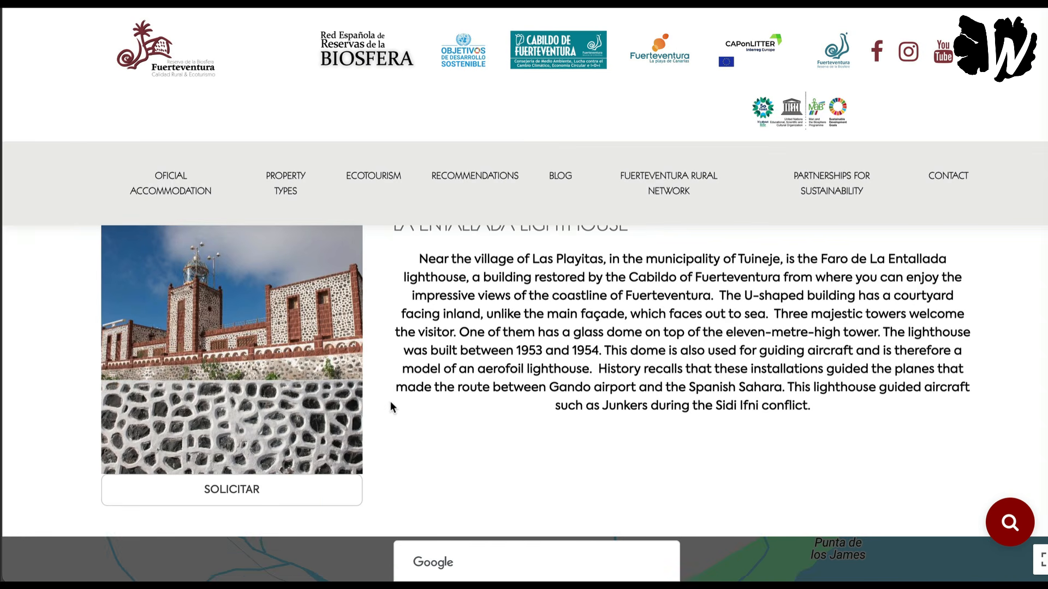
{"action": "scroll", "coordinate": [391, 402], "scroll_direction": "down", "scroll_amount": 4}
{"action": "scroll", "coordinate": [391, 401], "scroll_direction": "down", "scroll_amount": 2}
{"action": "scroll", "coordinate": [327, 390], "scroll_direction": "up", "scroll_amount": 6}
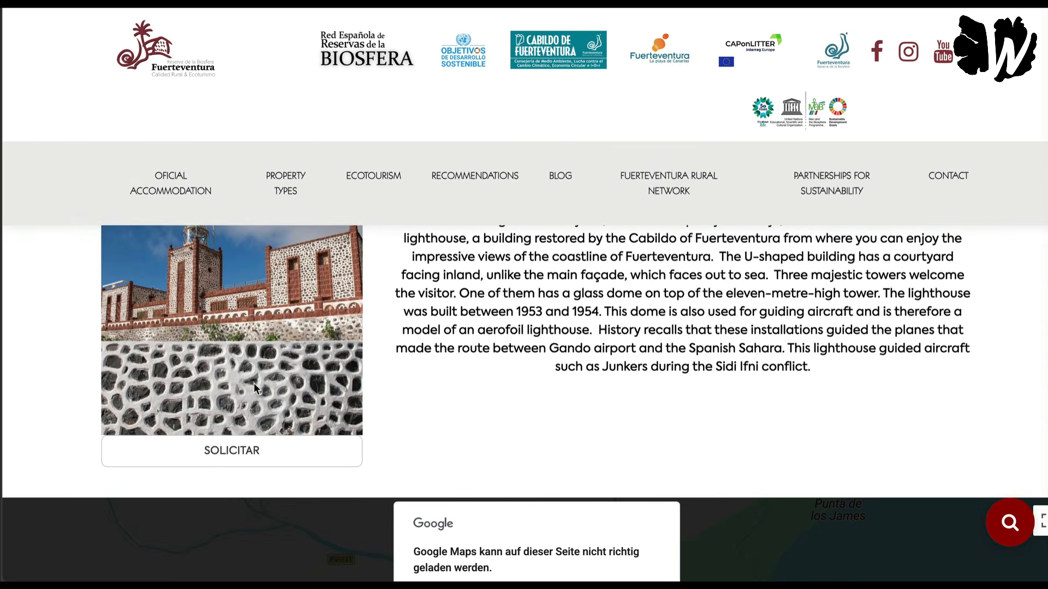
{"action": "key", "text": "super+w"}
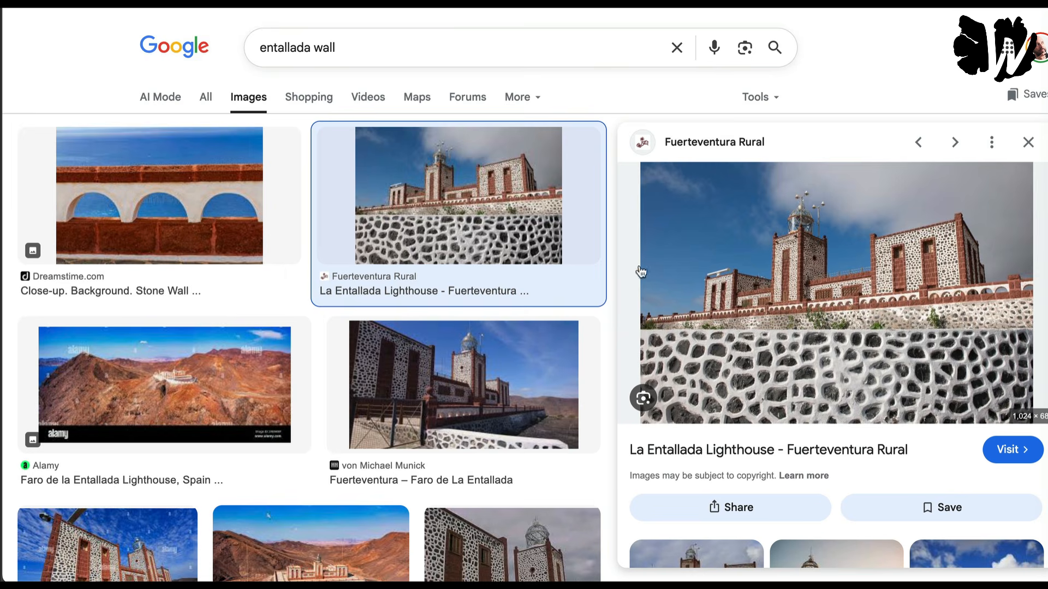
Step: Browse the "entallada wall" image results for a picture that shows the stone wall pattern clearly
{"action": "scroll", "coordinate": [640, 272], "scroll_direction": "down", "scroll_amount": 3}
{"action": "scroll", "coordinate": [667, 262], "scroll_direction": "up", "scroll_amount": 3}
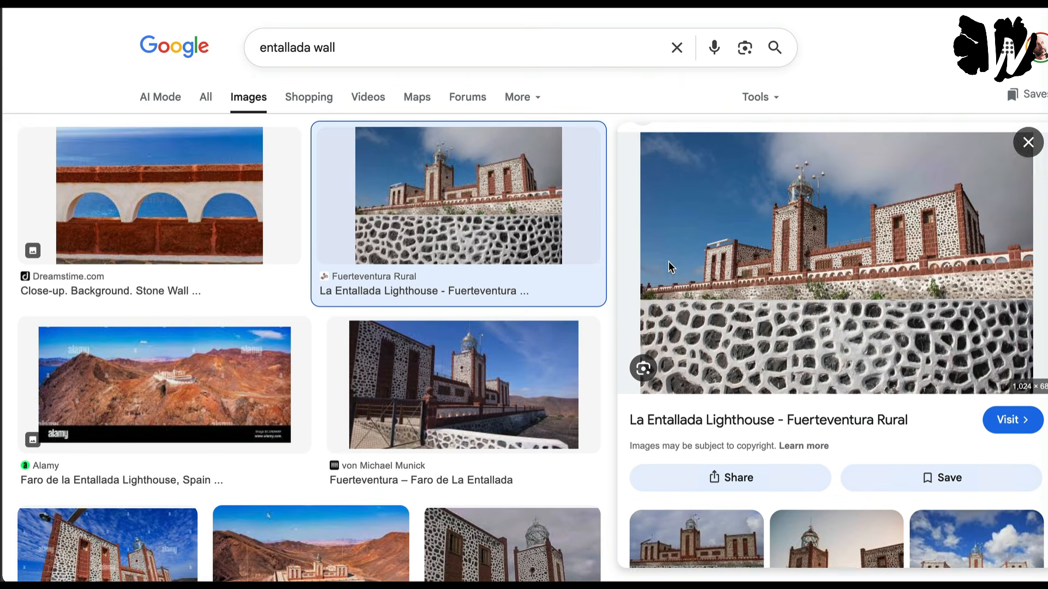
{"action": "scroll", "coordinate": [608, 394], "scroll_direction": "down", "scroll_amount": 3}
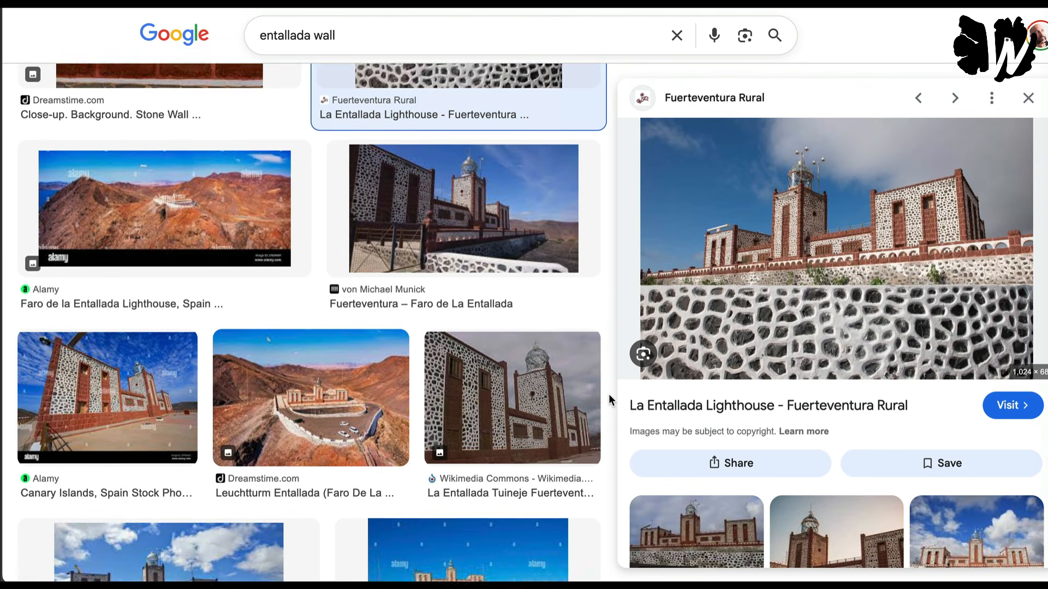
{"action": "scroll", "coordinate": [608, 395], "scroll_direction": "down", "scroll_amount": 6}
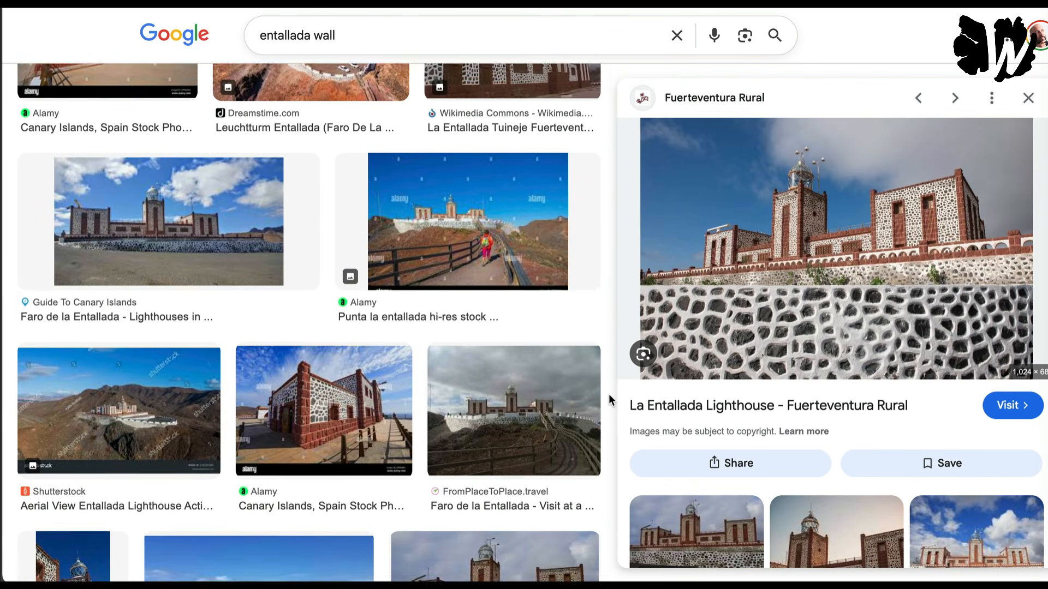
{"action": "scroll", "coordinate": [608, 394], "scroll_direction": "down", "scroll_amount": 8}
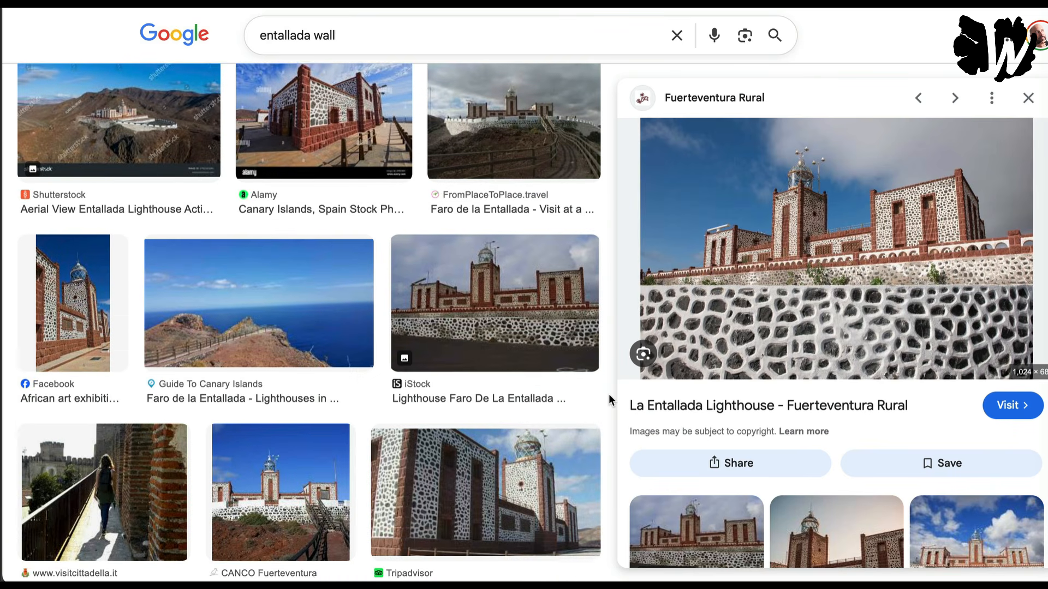
{"action": "scroll", "coordinate": [608, 394], "scroll_direction": "down", "scroll_amount": 2}
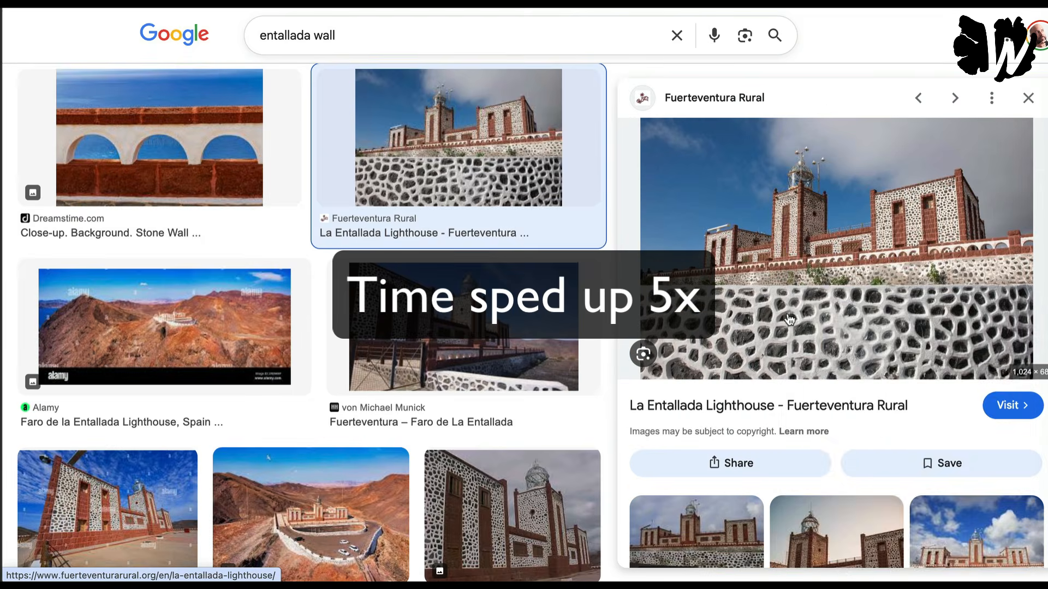
Step: Save the Fuerteventura Rural image of the La Entallada Lighthouse and its stone wall to the computer
{"action": "right_click", "coordinate": [784, 291]}
{"action": "left_click", "coordinate": [828, 463]}
{"action": "key", "text": "Return"}
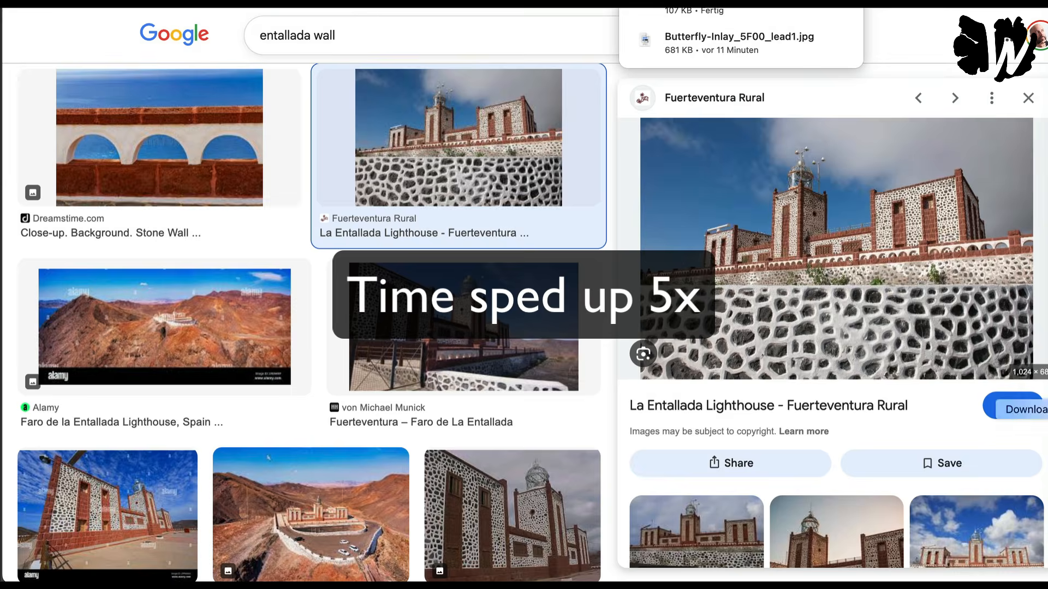
{"action": "left_click", "coordinate": [1046, 408]}
{"action": "left_click", "coordinate": [611, 402]}
{"action": "key", "text": "super+w"}
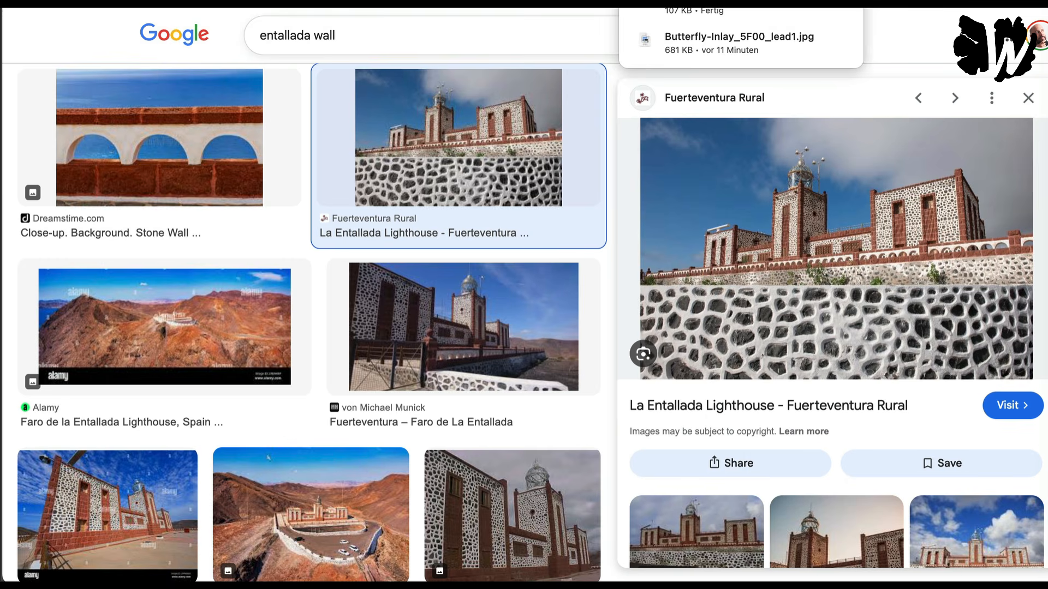
Step: Switch to the Zoo demo-project, clear the Zookeeper chat and attach the downloaded Entallada wall picture to a new prompt
{"action": "left_click", "coordinate": [481, 3]}
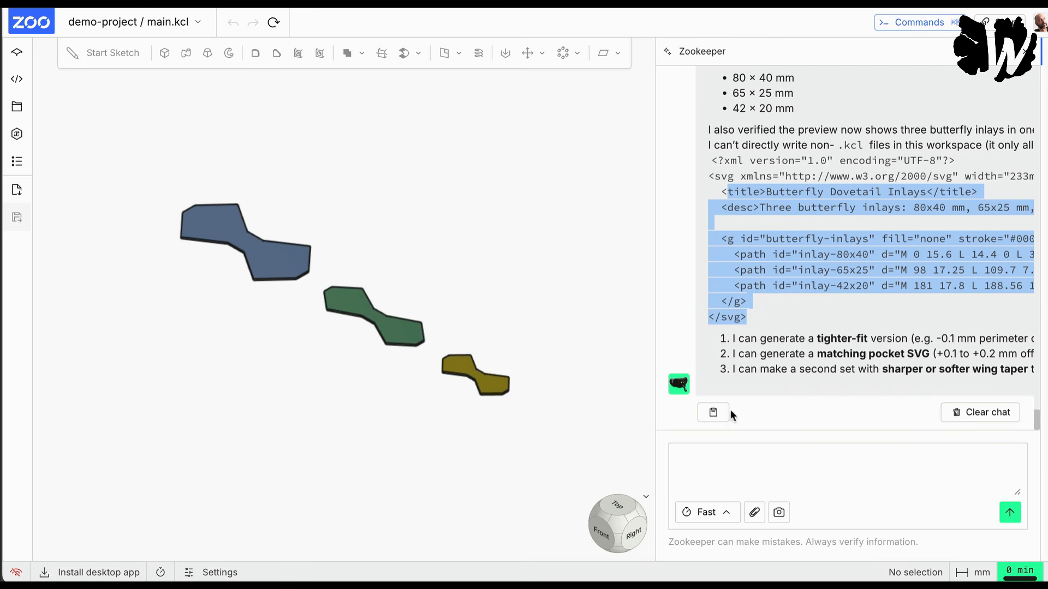
{"action": "left_click", "coordinate": [980, 412]}
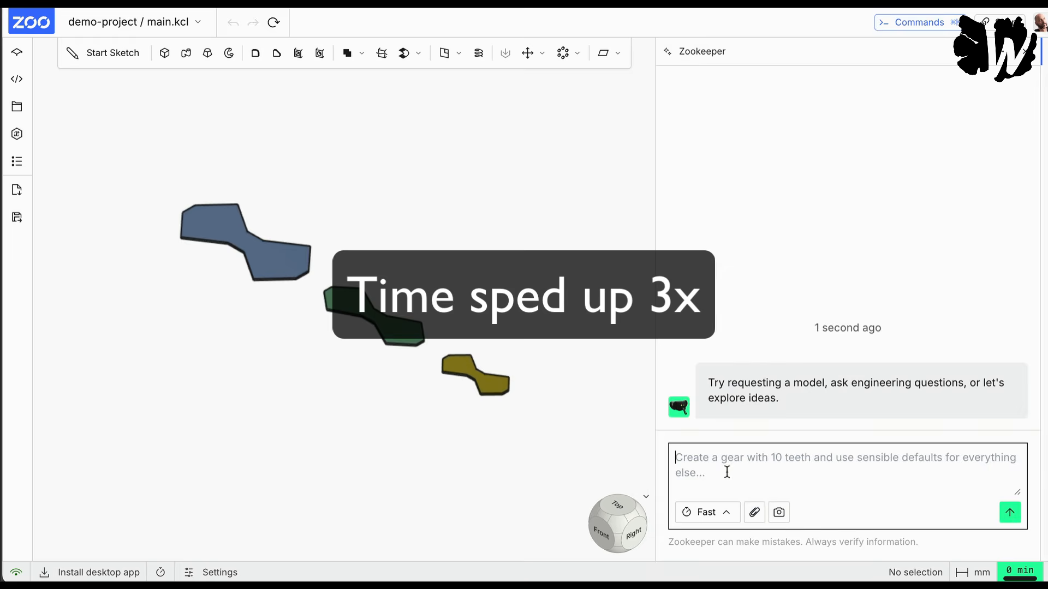
{"action": "left_click", "coordinate": [754, 512]}
{"action": "double_click", "coordinate": [515, 59]}
Step: Ask Zookeeper to extract the wall pattern from the Fuerteventura Entallada building picture into a flat 2D .svg file for cutting a similar pattern with the Shaper Origin
{"action": "type", "text": "This is a p"}
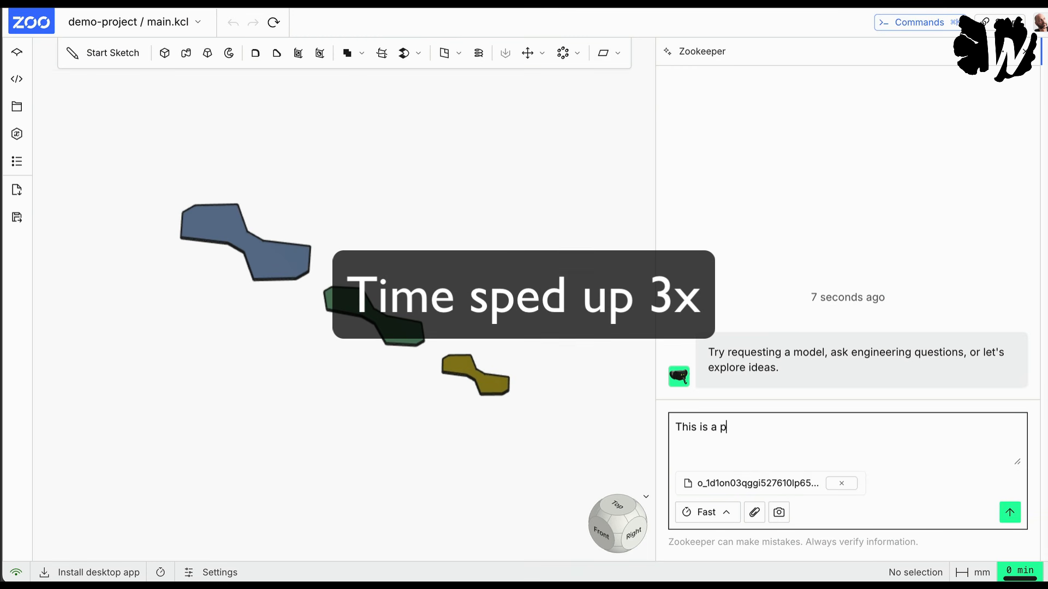
{"action": "type", "text": "icture of the wall from the entallada"}
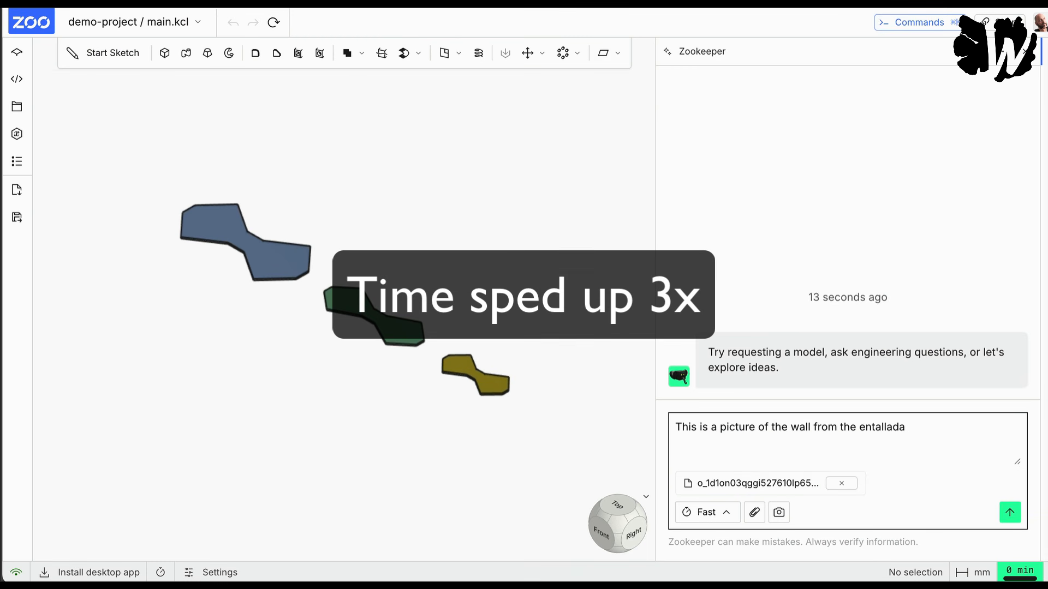
{"action": "type", "text": " building in fuerteventura. "}
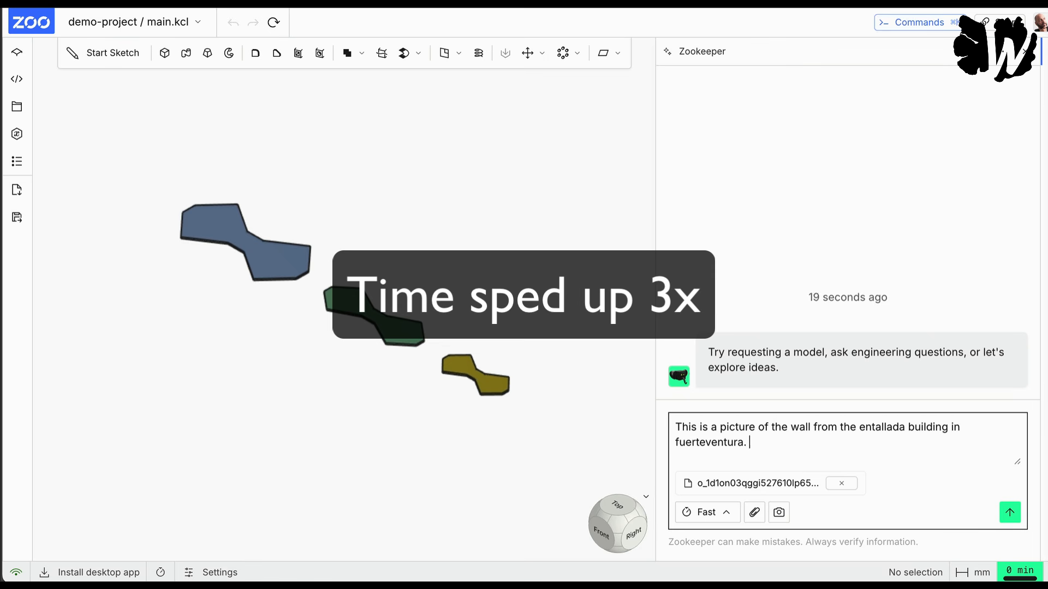
{"action": "type", "text": "Please extract the p"}
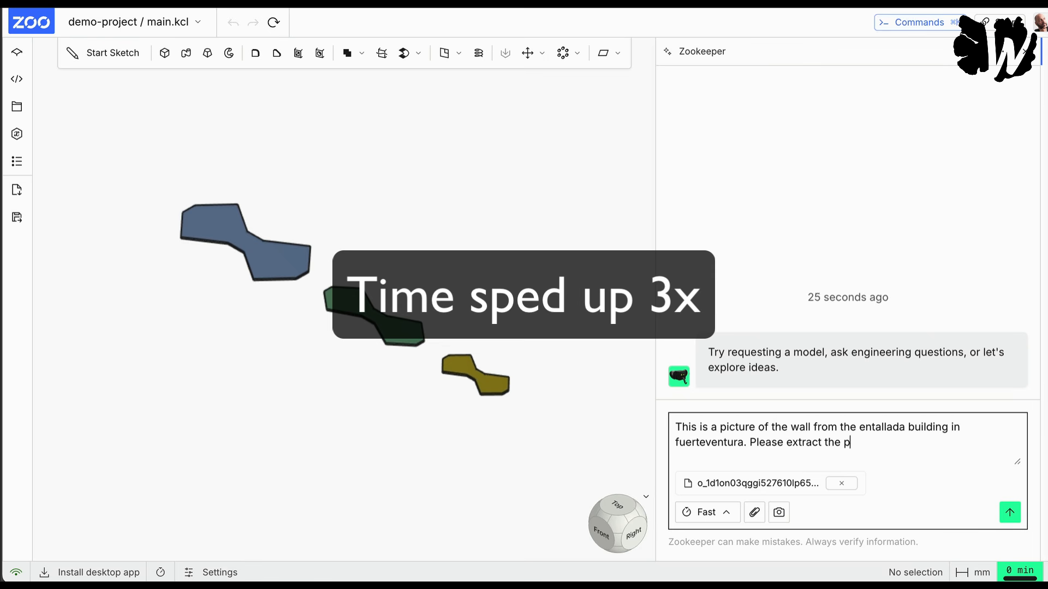
{"action": "type", "text": "attern you find on the wall into a flat"}
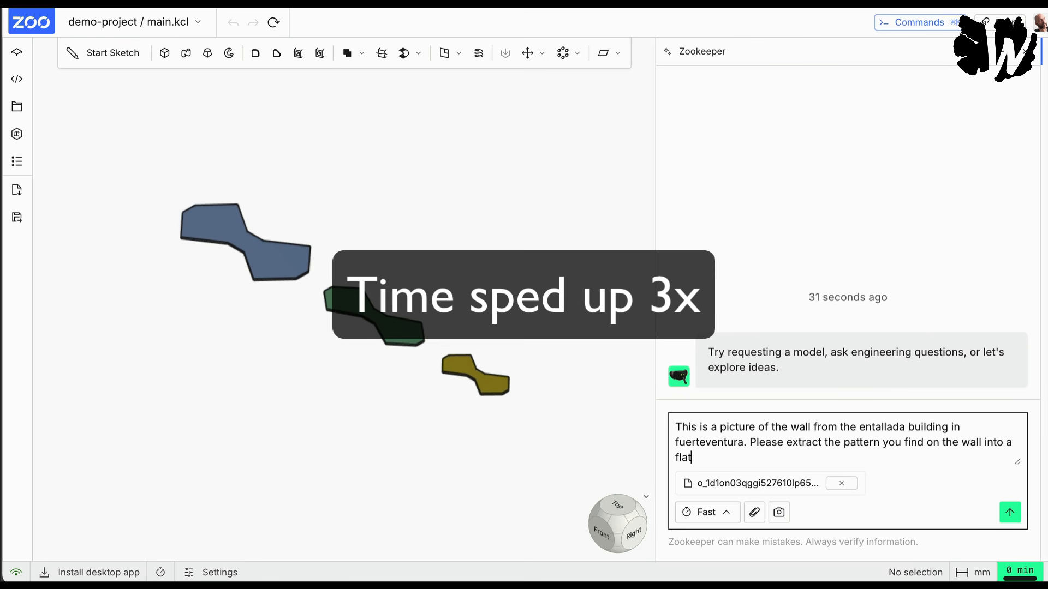
{"action": "type", "text": " 2D .svg file I can "}
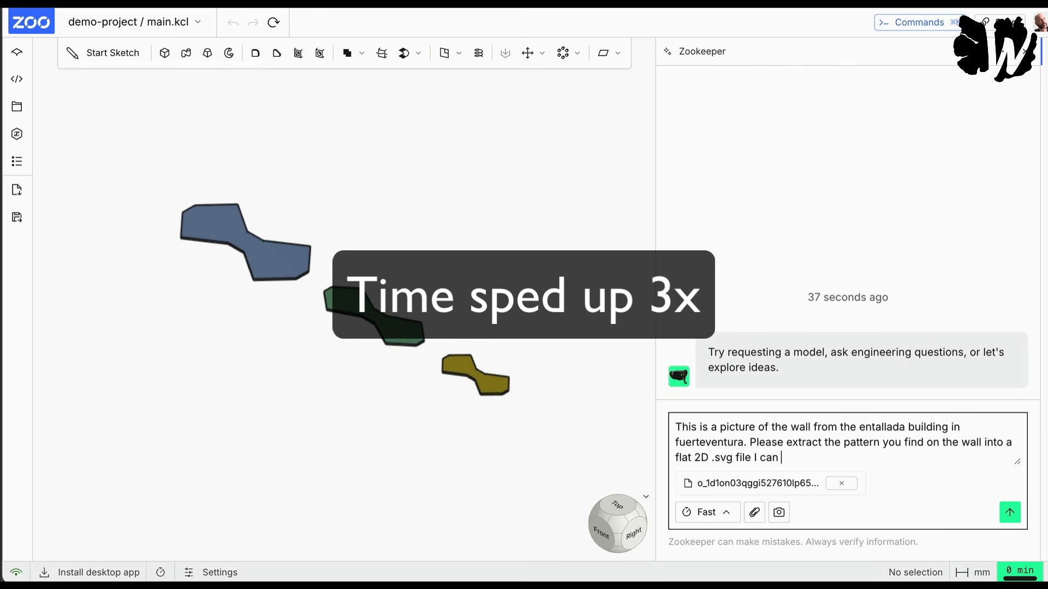
{"action": "type", "text": "use to cut out a sim"}
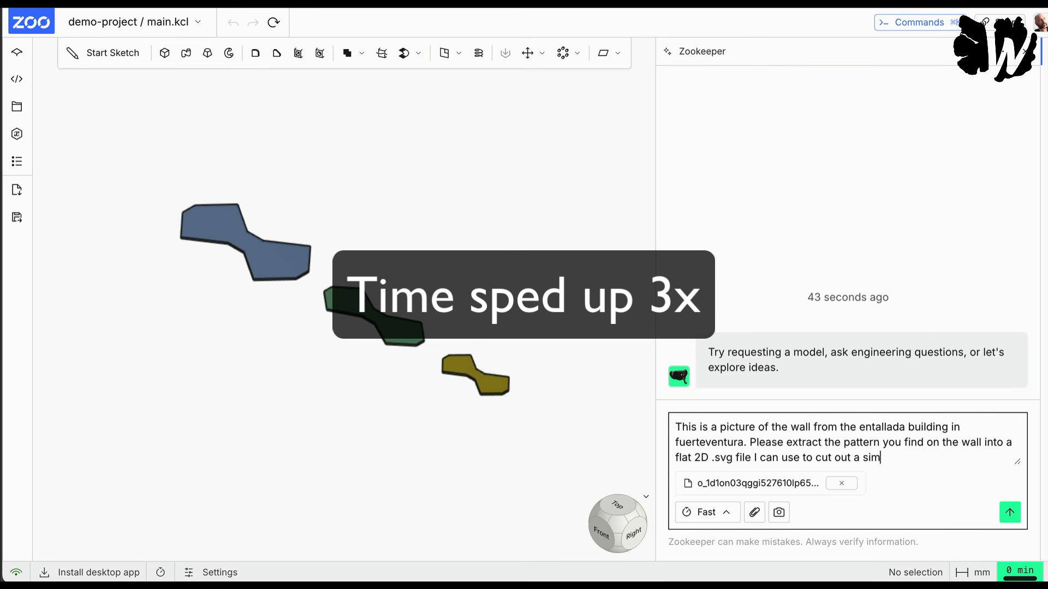
{"action": "type", "text": "ilar pattern with the Shaper Origin"}
{"action": "key", "text": "Return"}
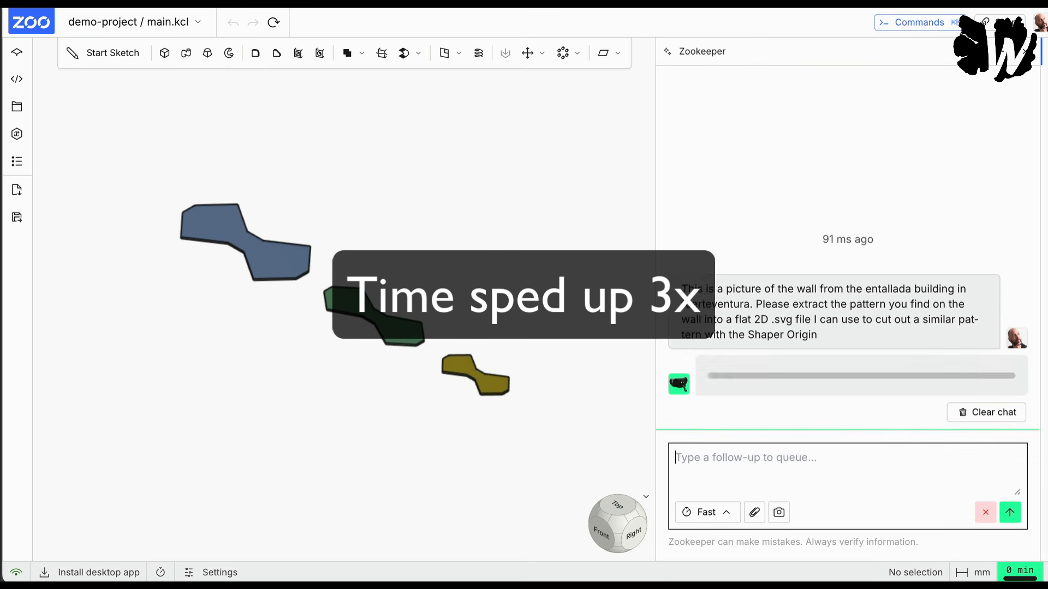